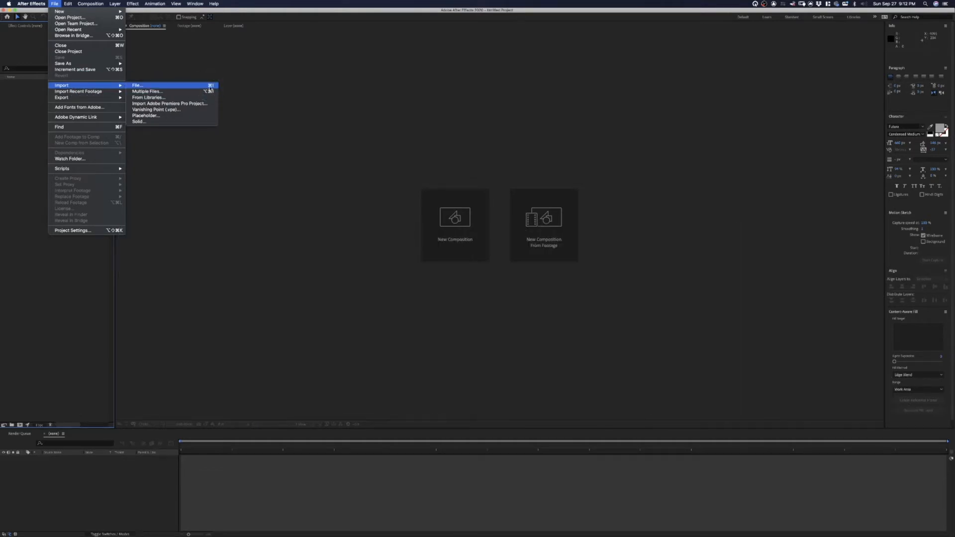
click(2, 133)
right_click(31, 120)
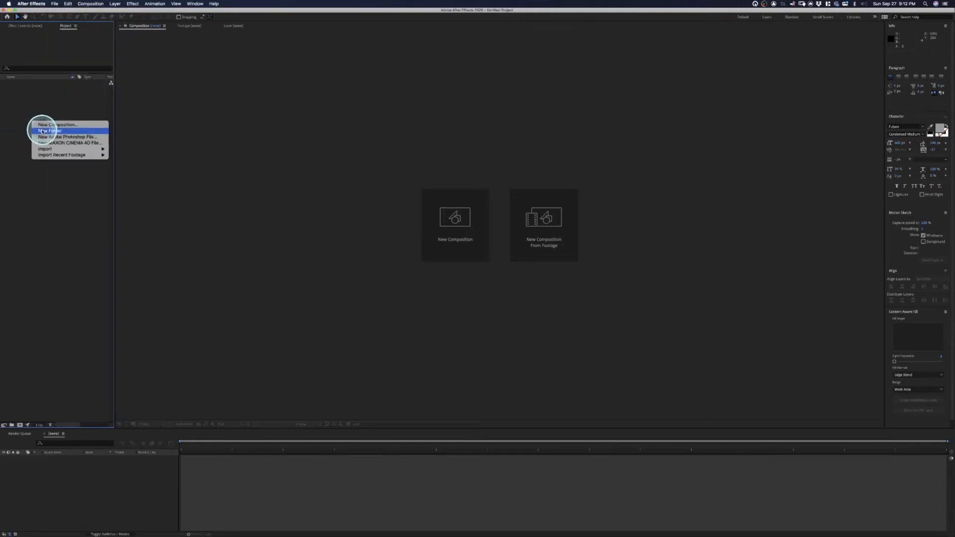
click(47, 149)
click(68, 231)
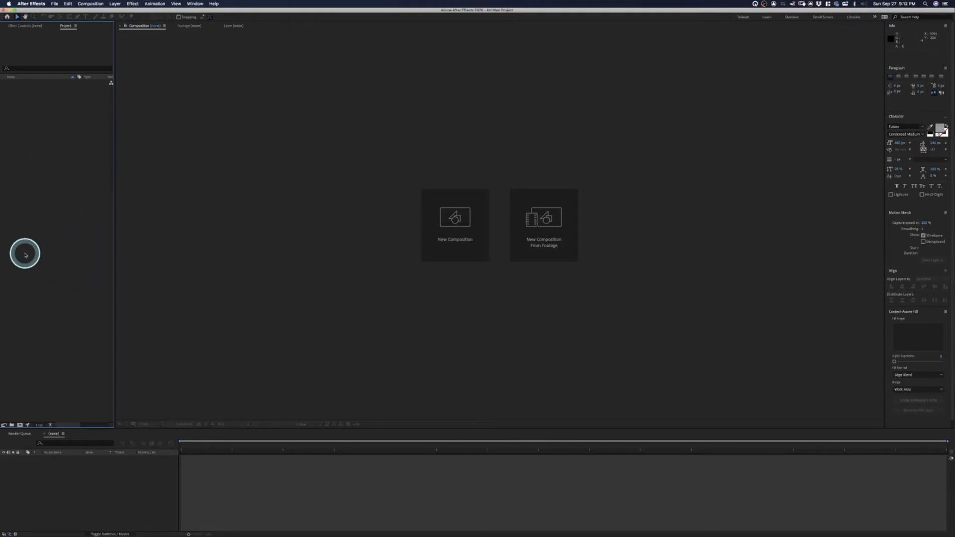
Step: Import the video file GX014089.MP4 into the project as footage, without creating a composition
right_click(38, 115)
mouse_move(60, 143)
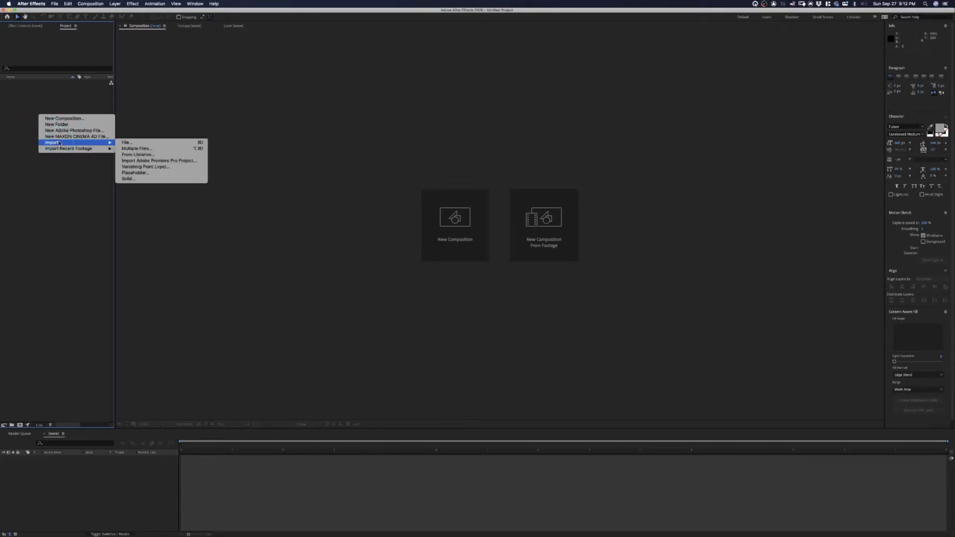
click(129, 143)
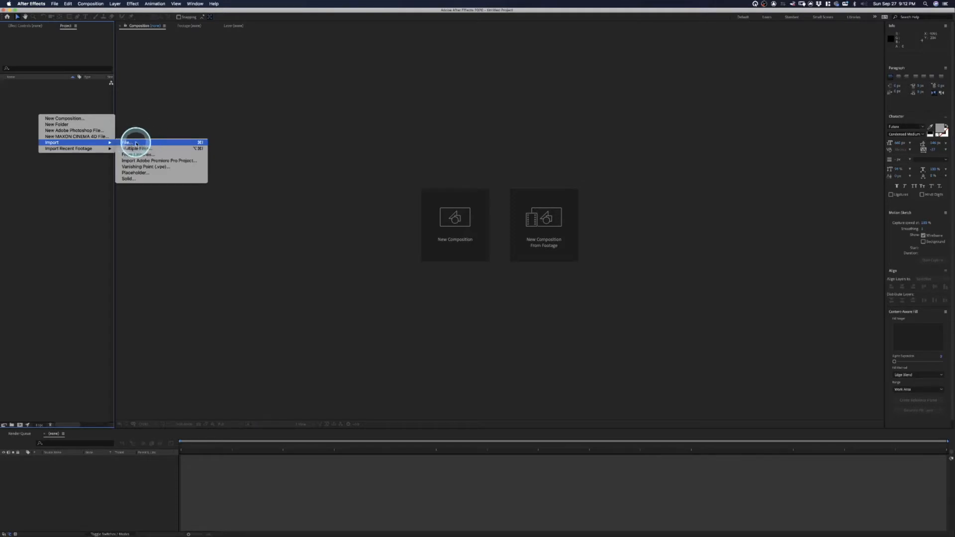
click(136, 143)
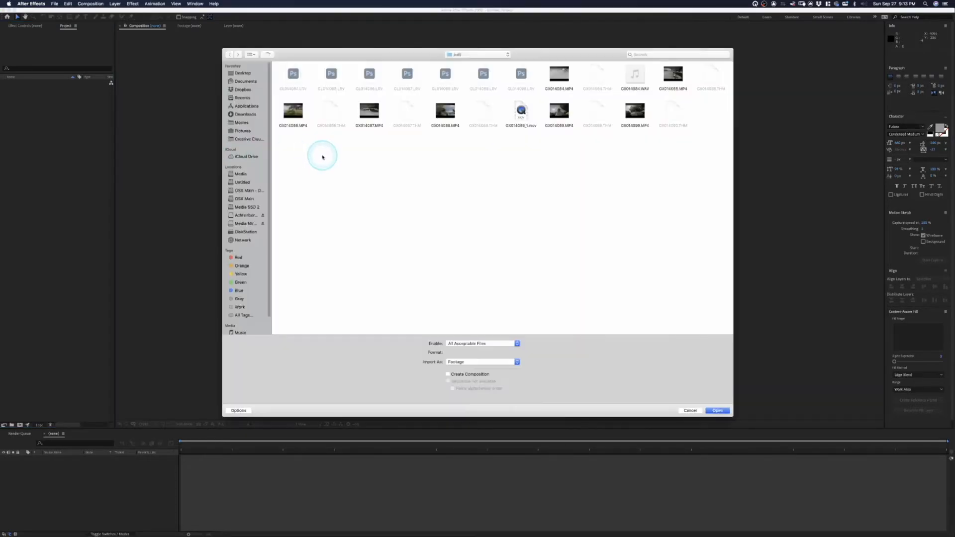
click(560, 116)
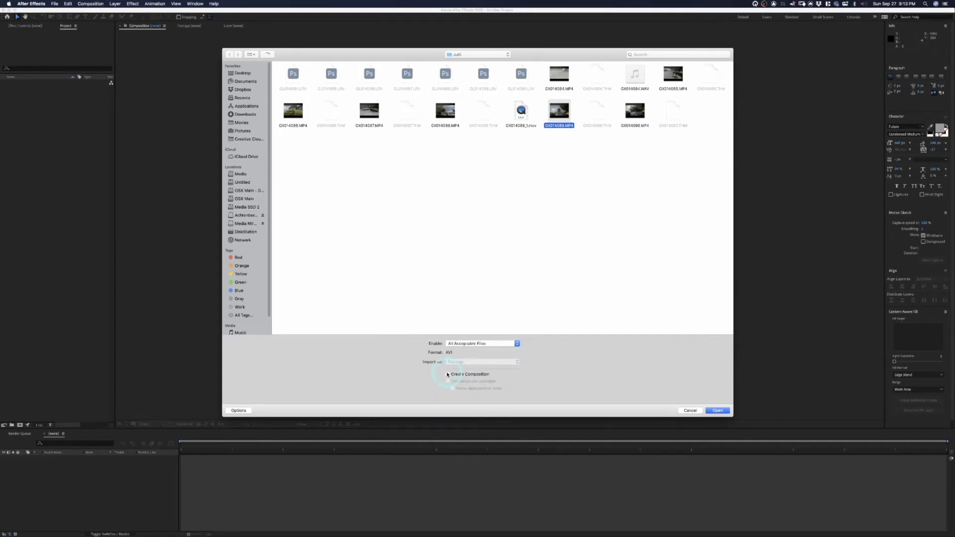
click(726, 410)
click(717, 411)
click(717, 411)
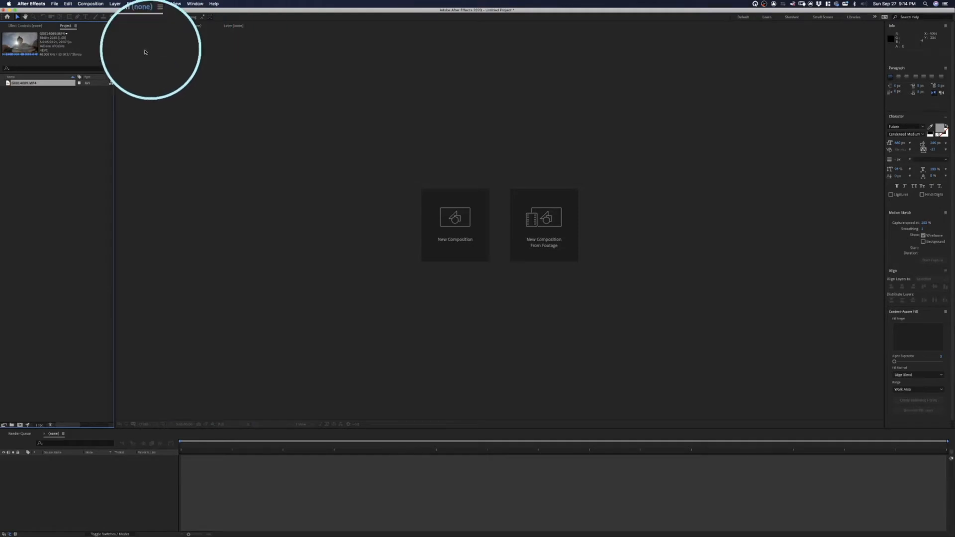
Step: Open the imported clip GX014089.MP4 in the Footage viewer
double_click(7, 82)
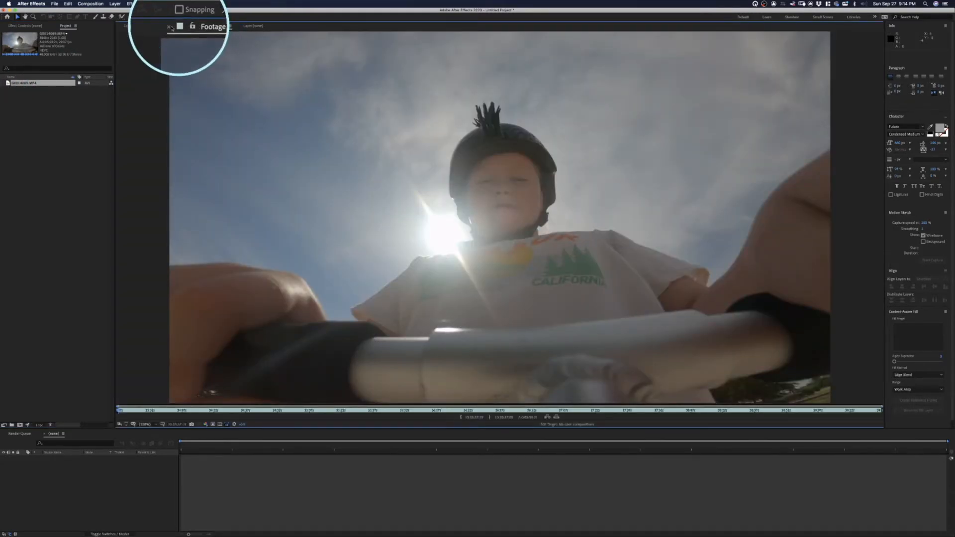
click(144, 26)
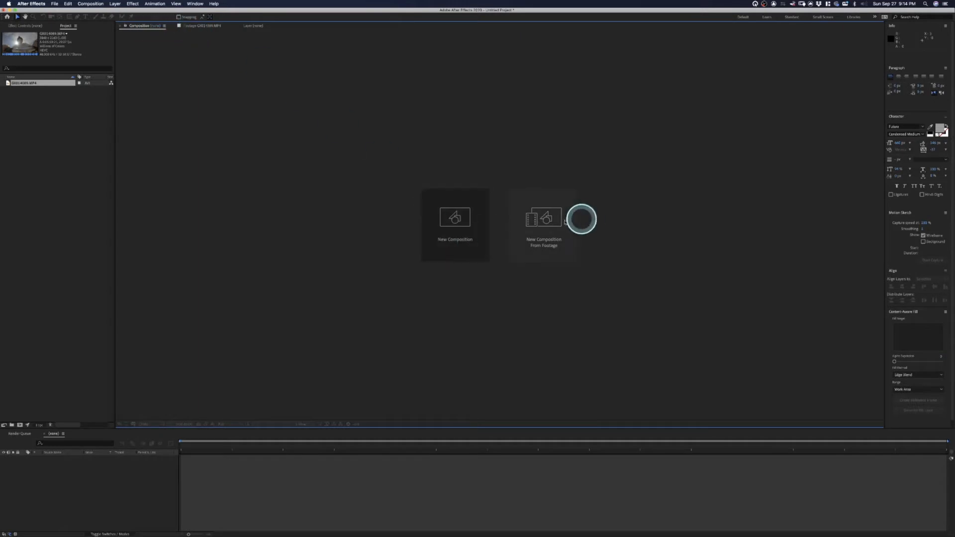
click(197, 25)
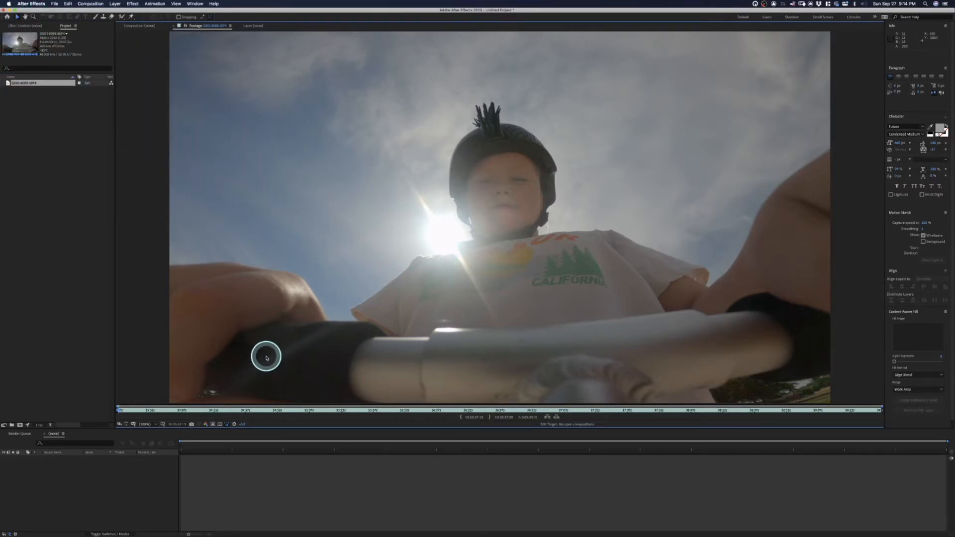
Step: Scrub through the clip to where the wanted section begins and set its In point there
click(220, 411)
drag(220, 411, 260, 410)
drag(525, 411, 640, 413)
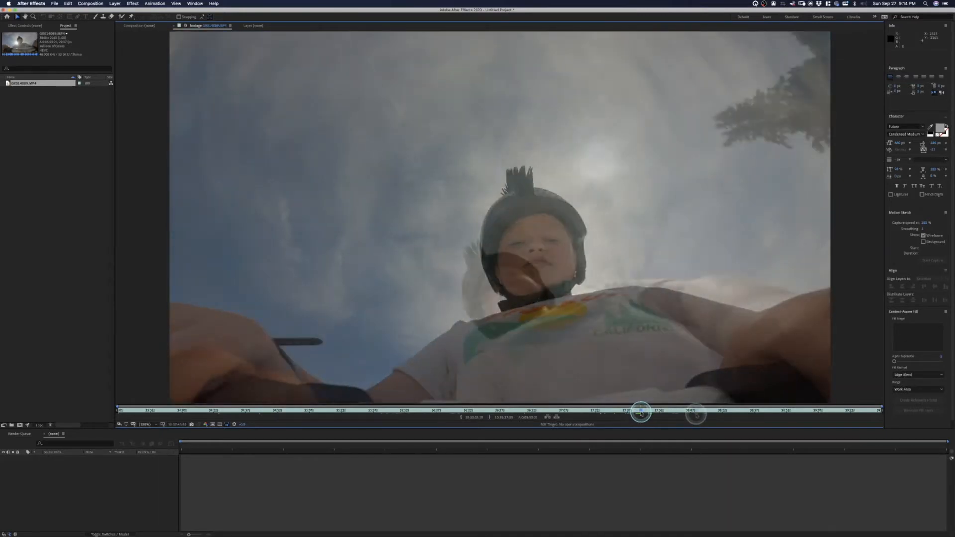
drag(693, 412, 696, 415)
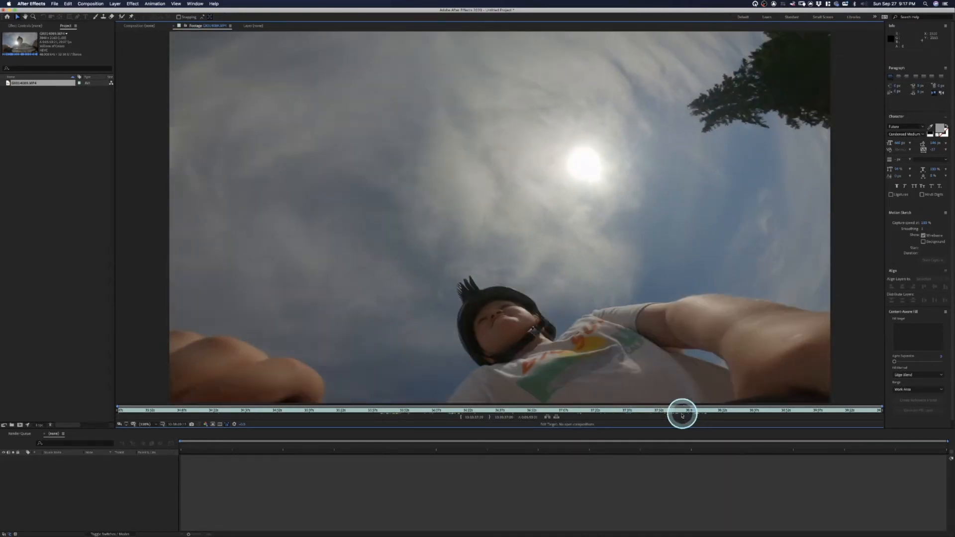
click(461, 420)
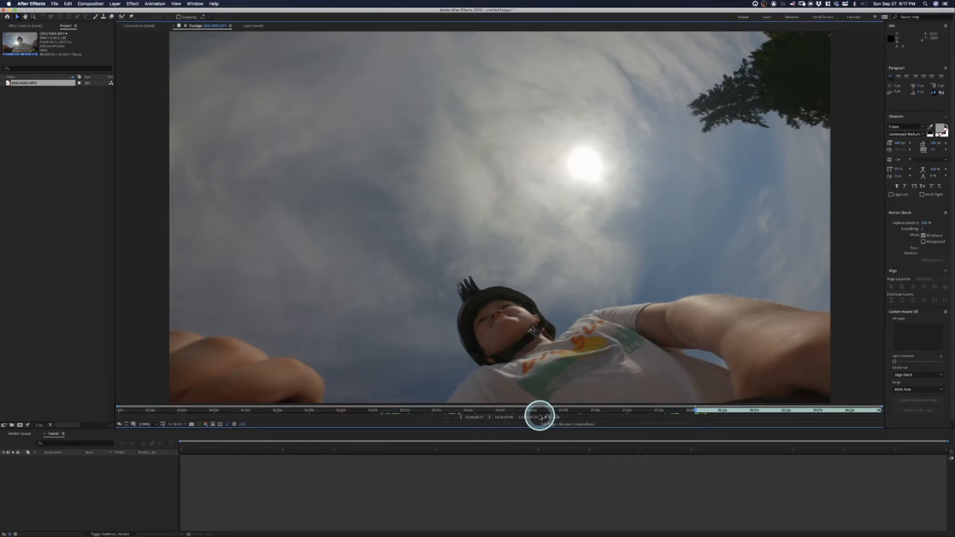
Step: Play the clip from the In point and set its Out point a few seconds further on
key(space)
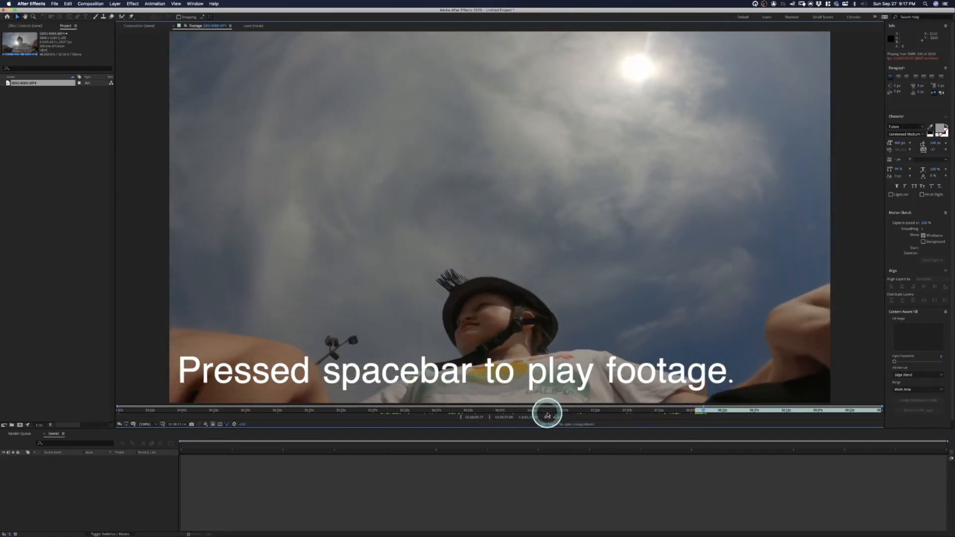
key(space)
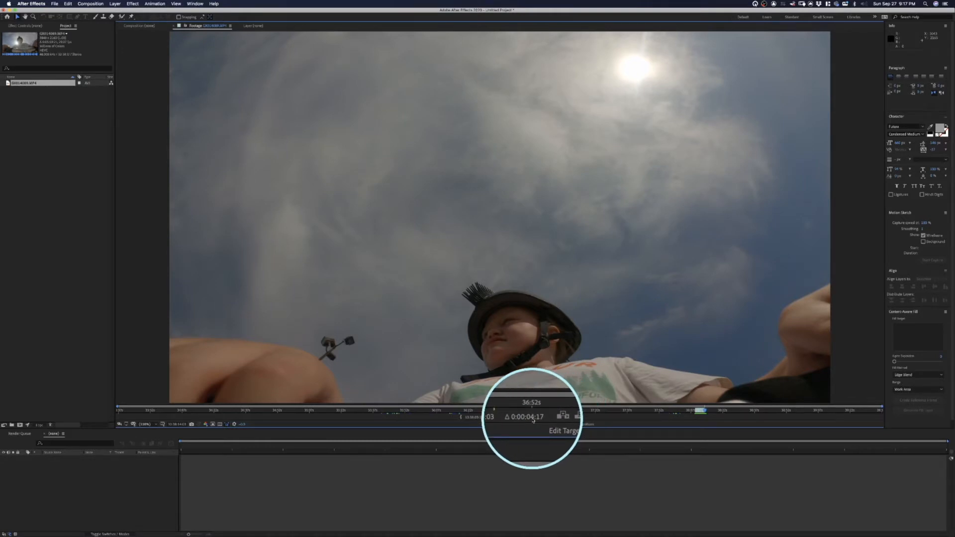
click(704, 411)
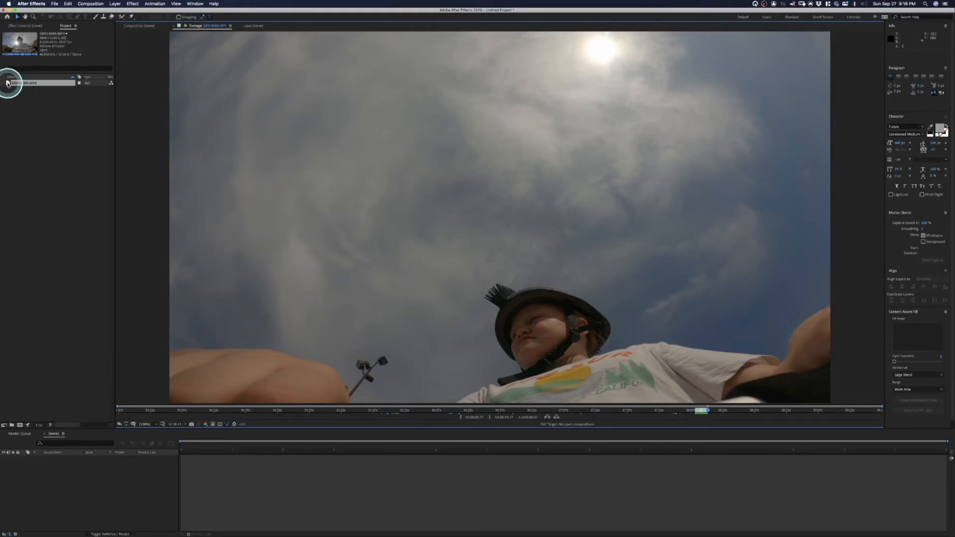
Step: Create a new composition from the trimmed GX014089.MP4 clip
drag(8, 83, 20, 316)
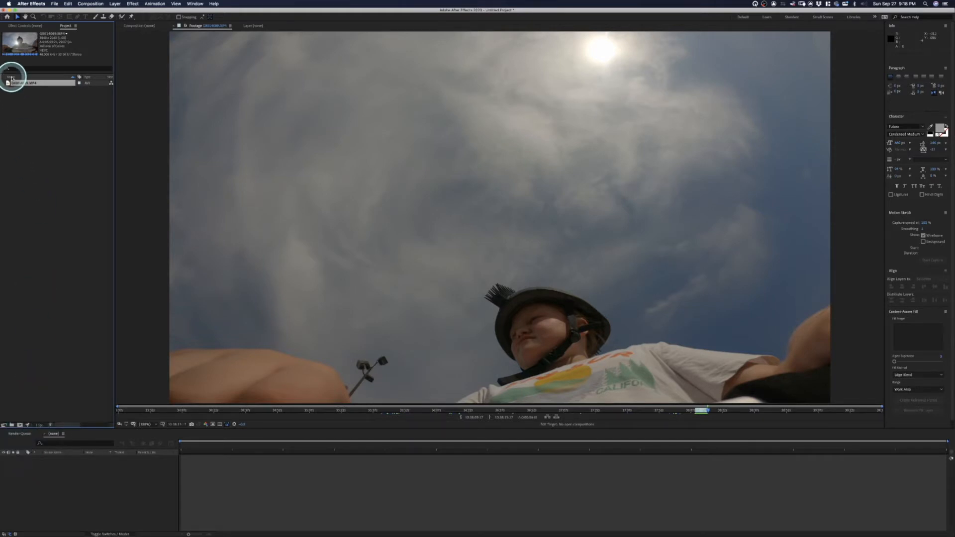
drag(8, 83, 20, 425)
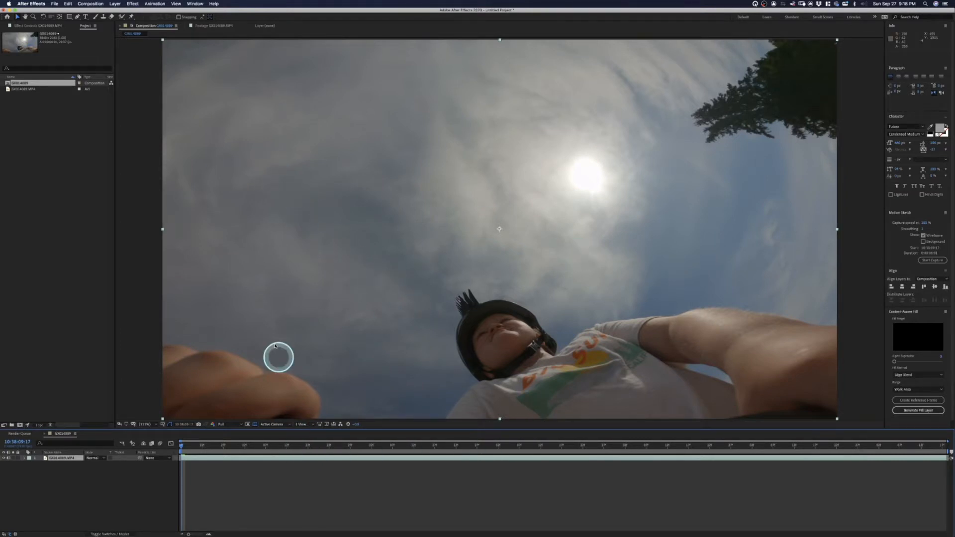
Step: Check the new composition's settings and play back the composition
click(91, 4)
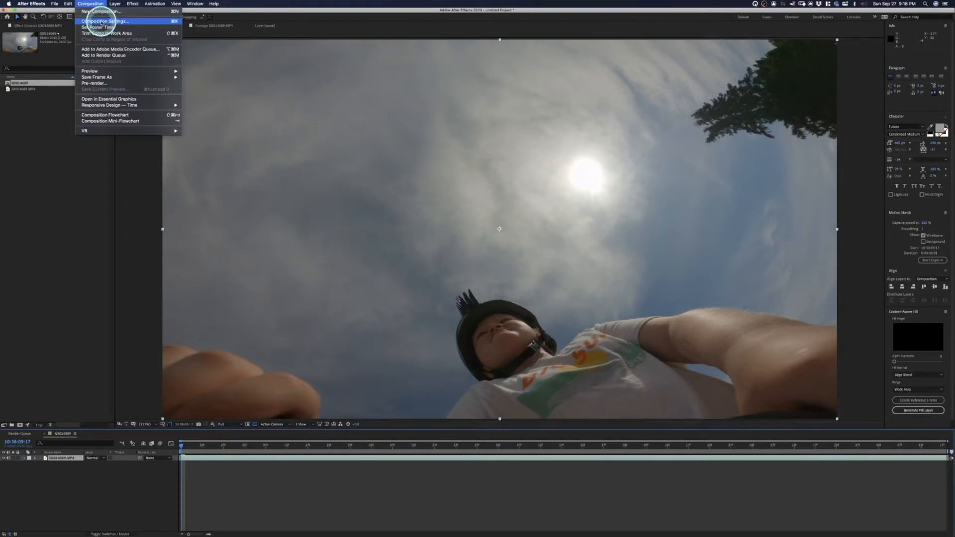
click(102, 22)
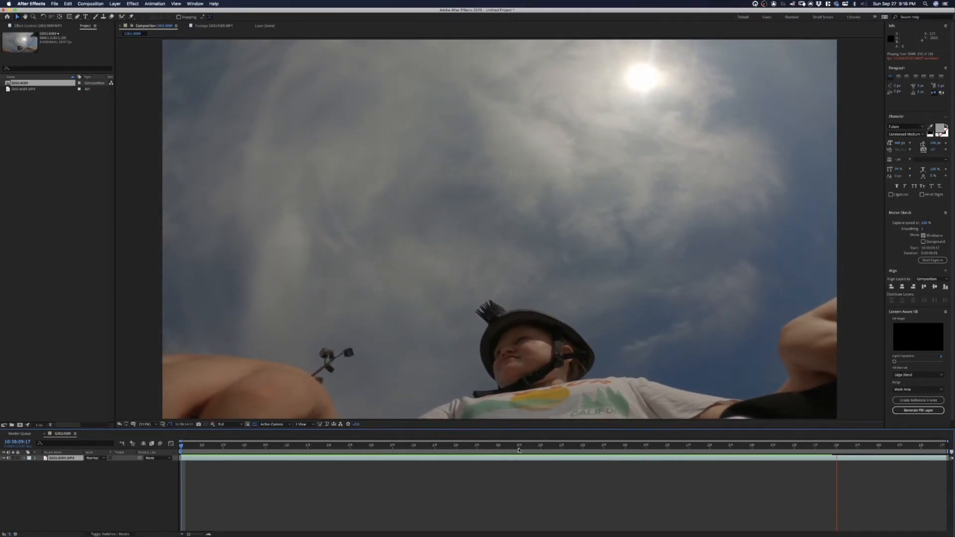
click(313, 449)
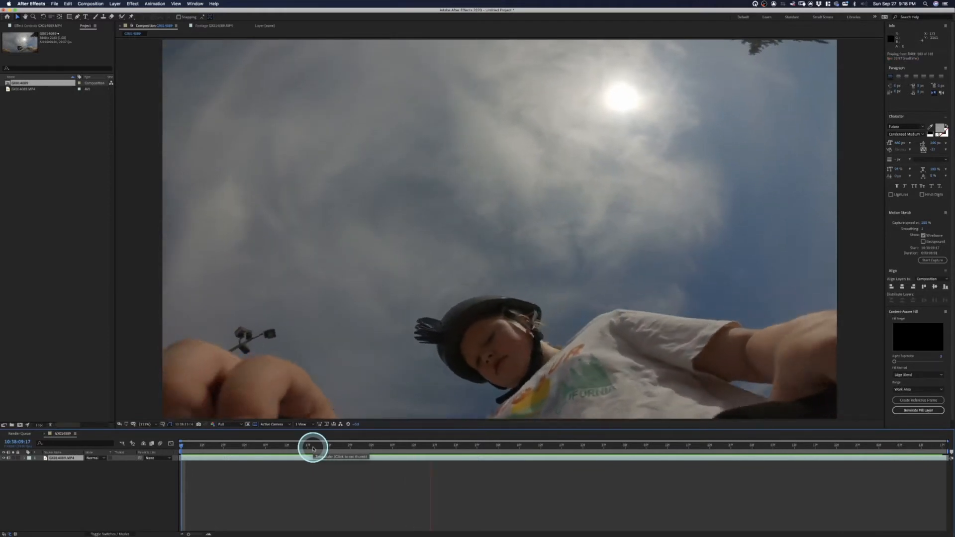
key(space)
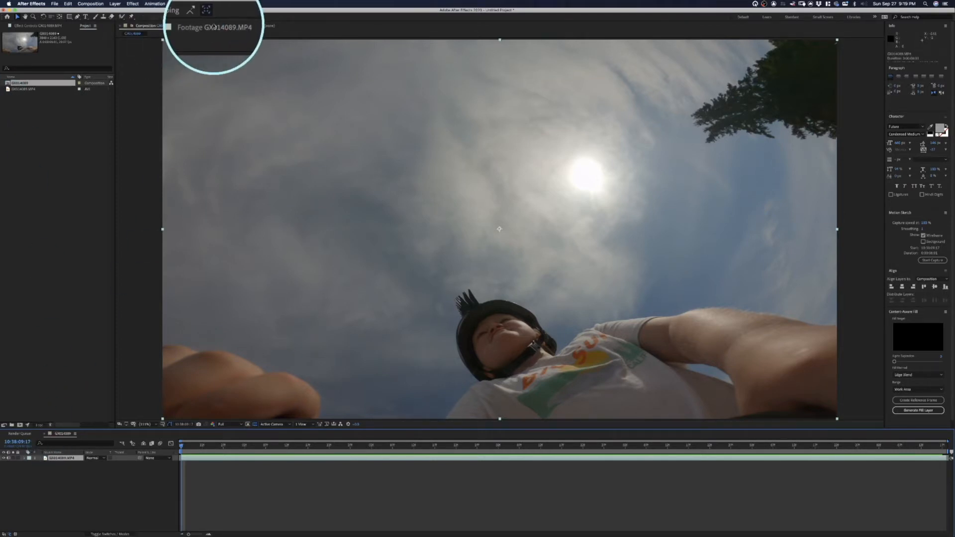
Step: Compare the clip in the Layer and Footage viewers, and return to the composition view
click(265, 26)
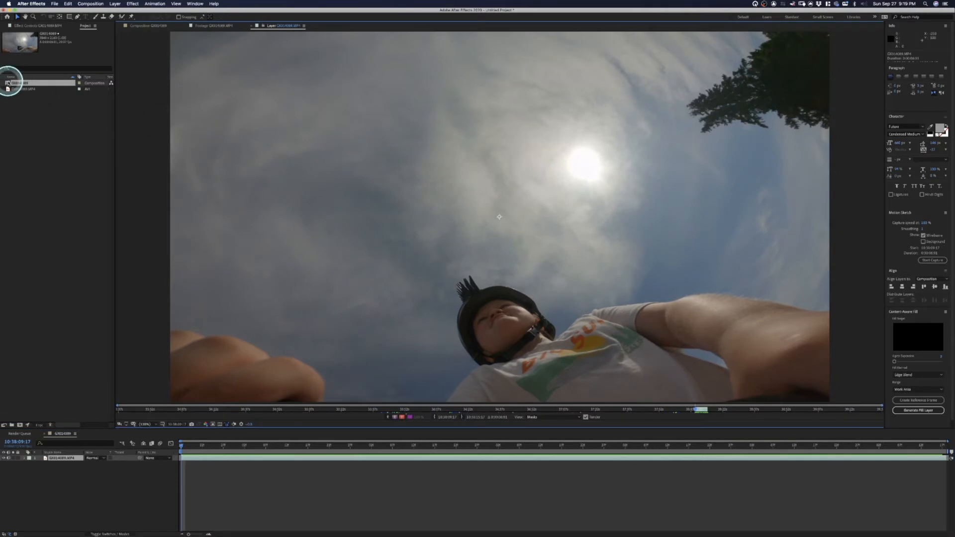
double_click(22, 89)
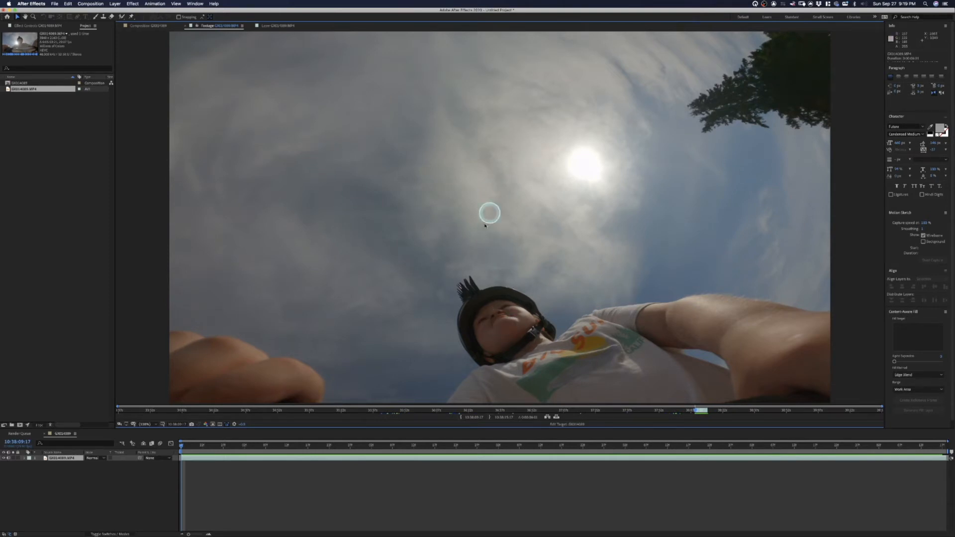
scroll(496, 203, down, 2)
scroll(465, 199, up, 1)
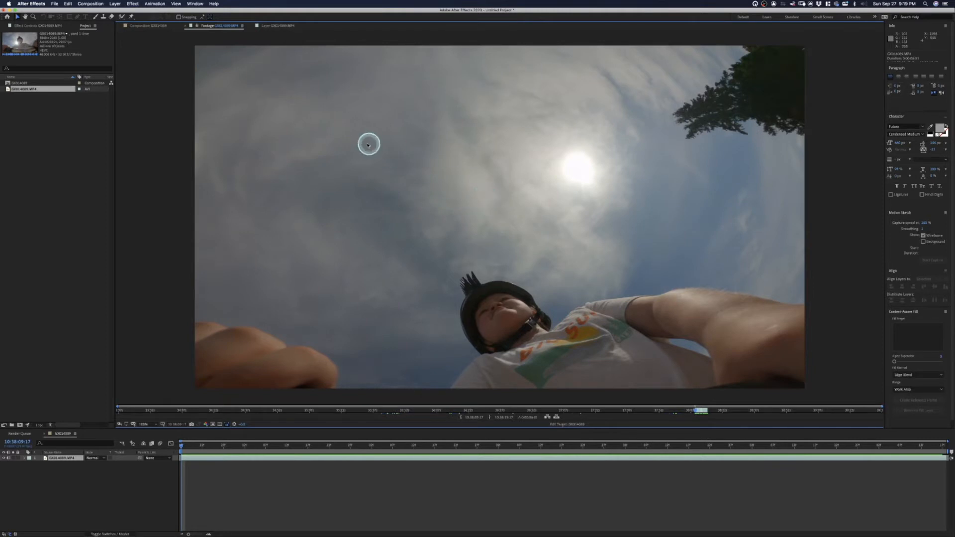
click(144, 26)
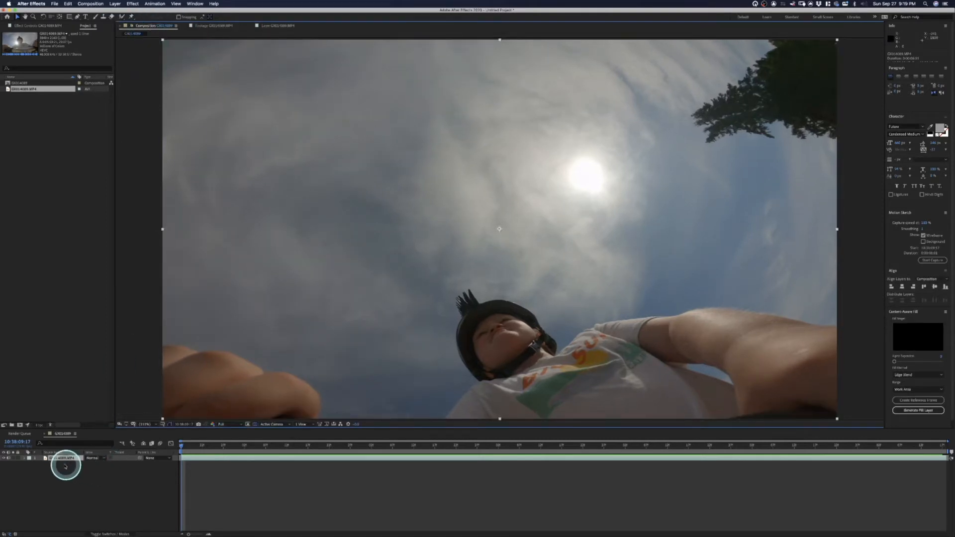
Step: Apply the Curves color correction effect to the GX014089.MP4 layer in the timeline
click(49, 460)
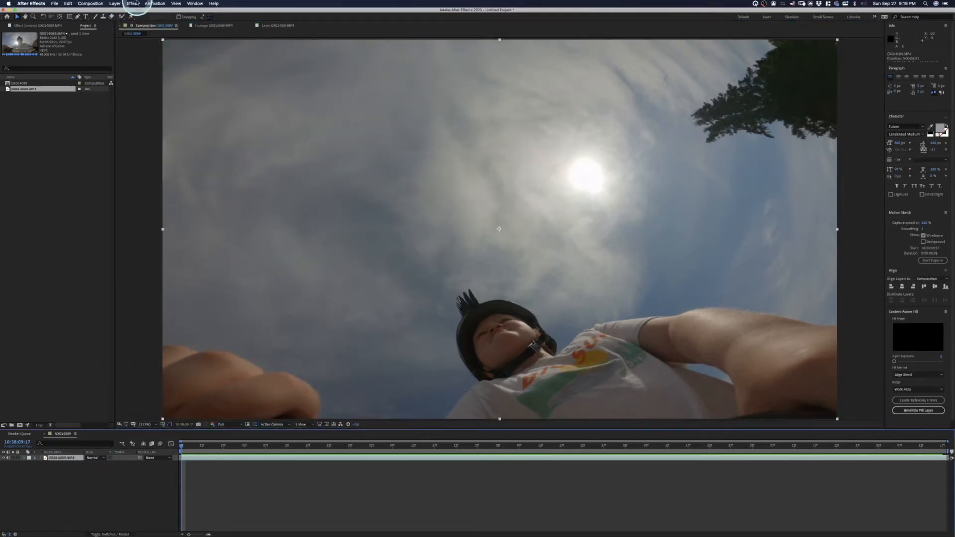
click(133, 4)
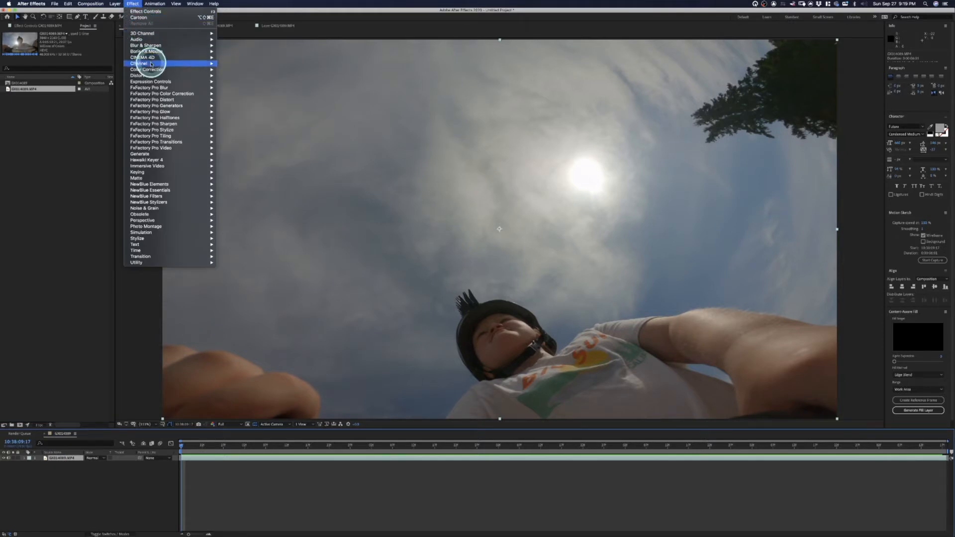
mouse_move(155, 70)
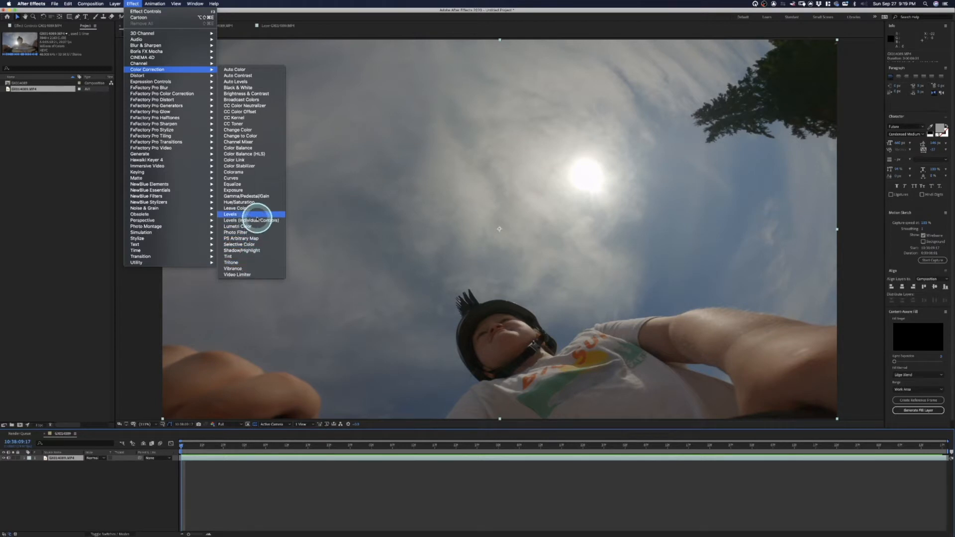
click(245, 179)
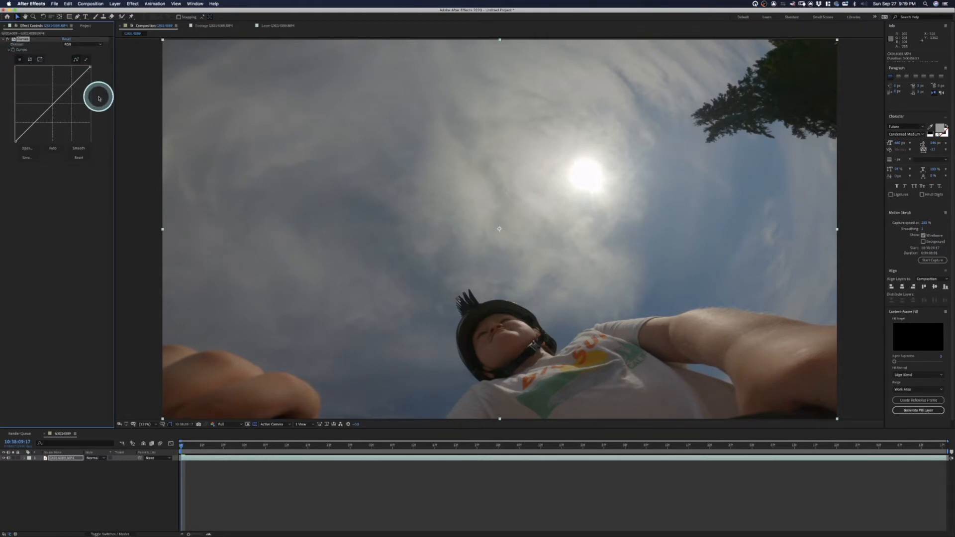
Step: Shape the RGB curve into a gentle S that darkens the shadows and lifts the highlights, and preview the result
click(70, 45)
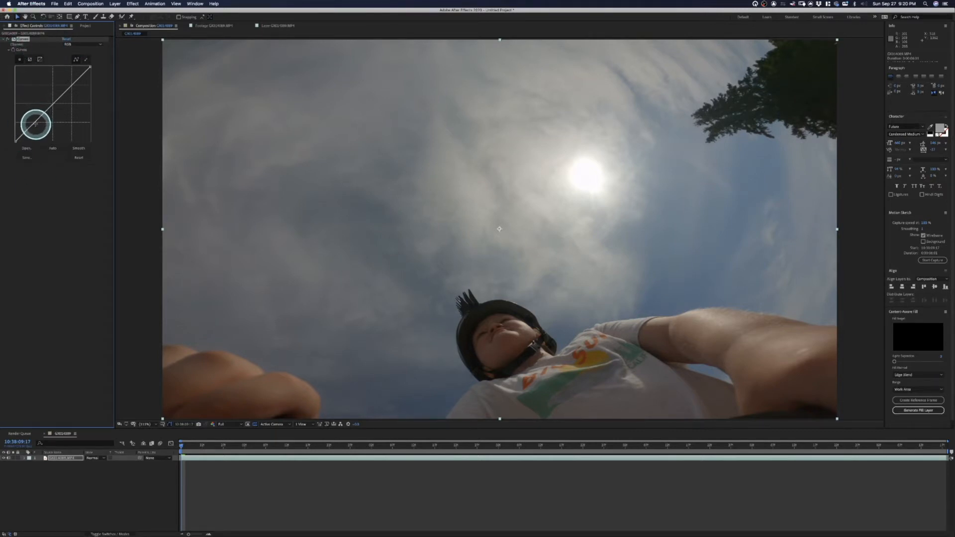
drag(35, 125, 36, 127)
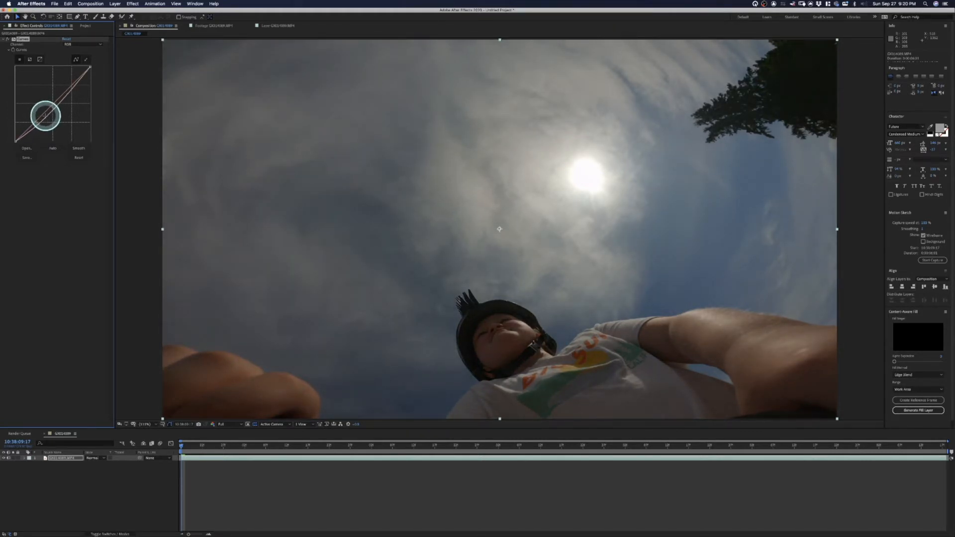
drag(49, 114, 49, 110)
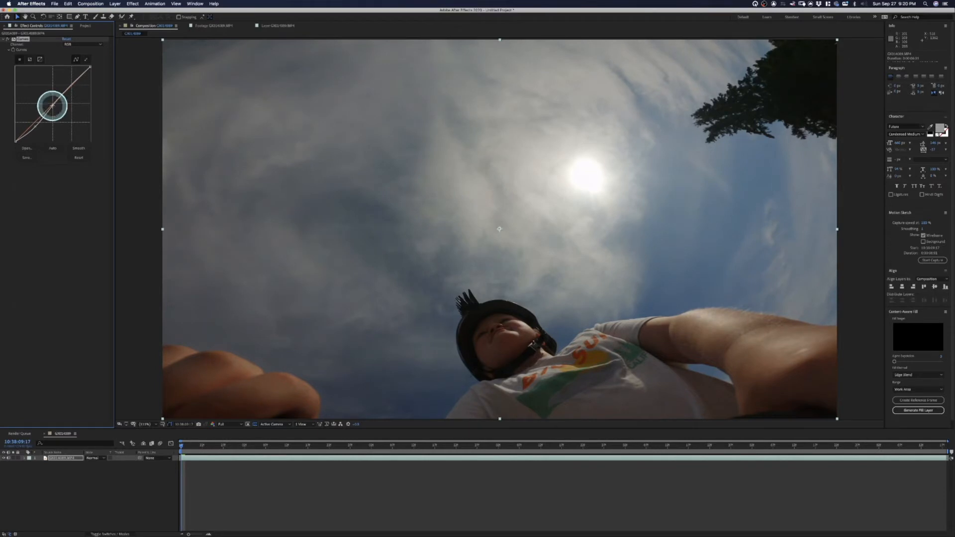
drag(52, 106, 66, 80)
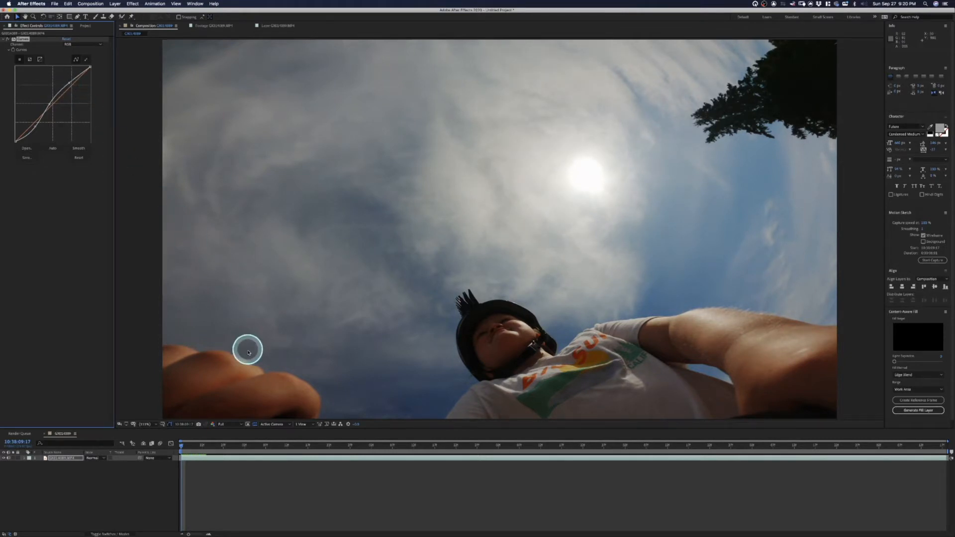
key(space)
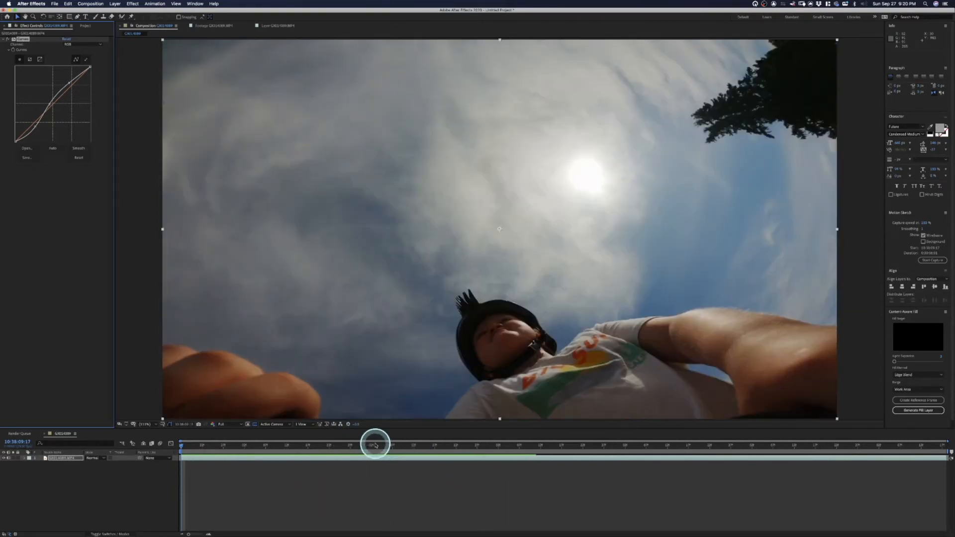
Step: Reveal the property groups of the GX014089.MP4 layer in the timeline and look into its Effects group
key(space)
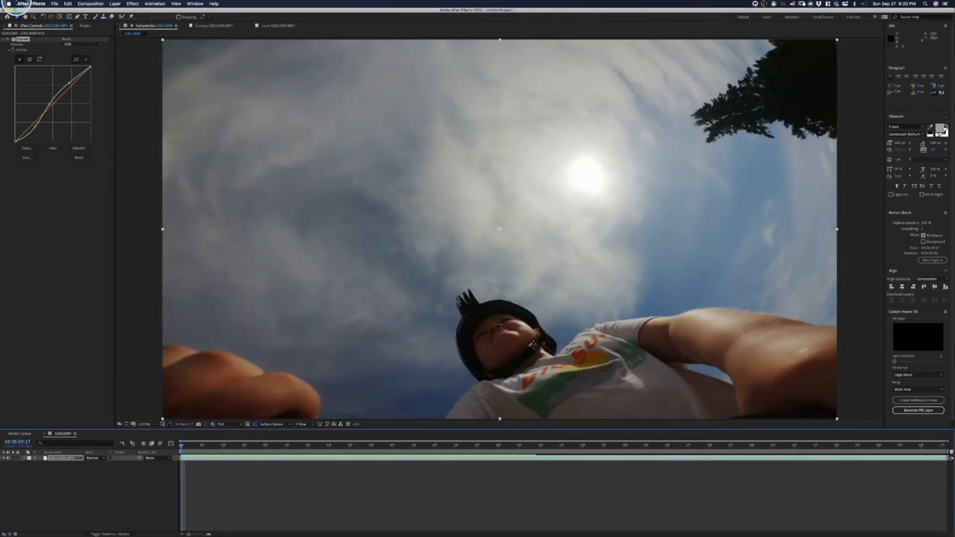
click(25, 459)
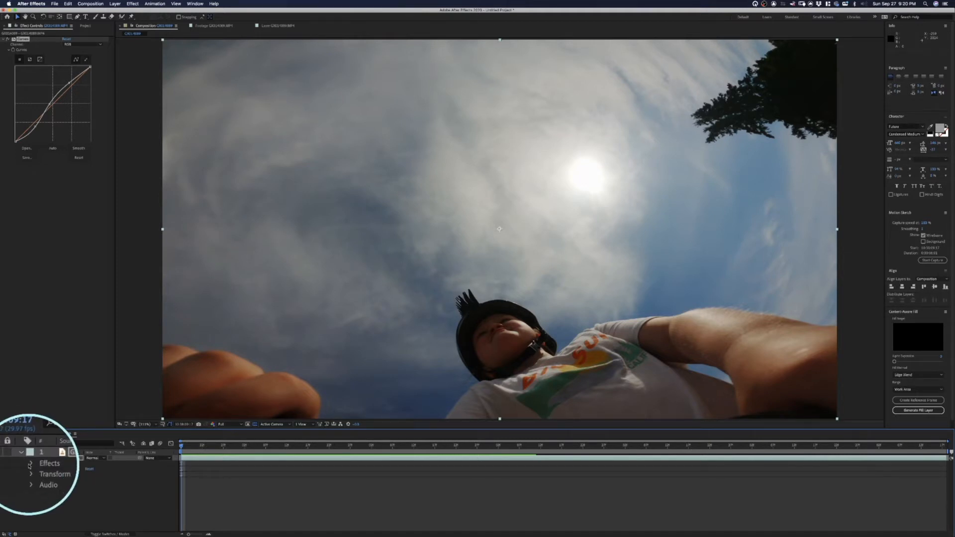
click(31, 464)
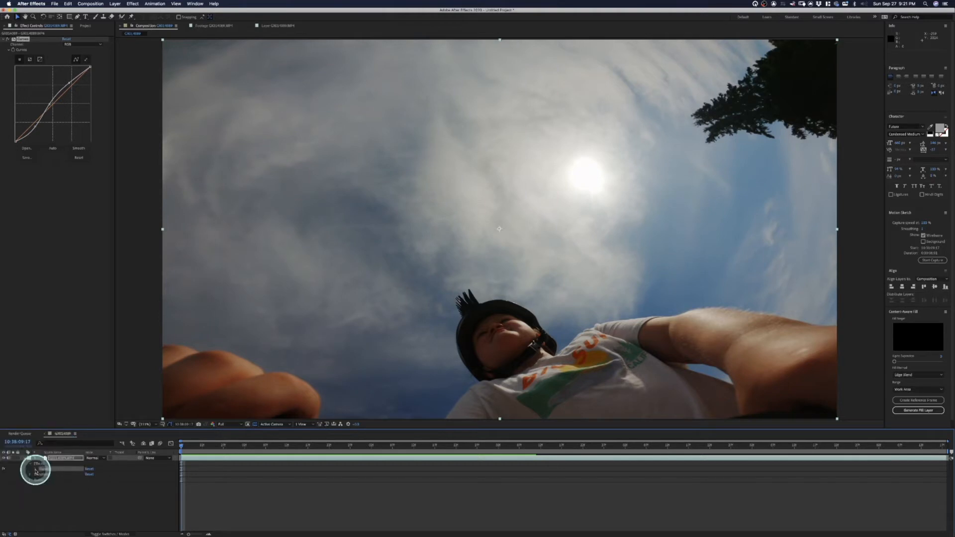
click(39, 466)
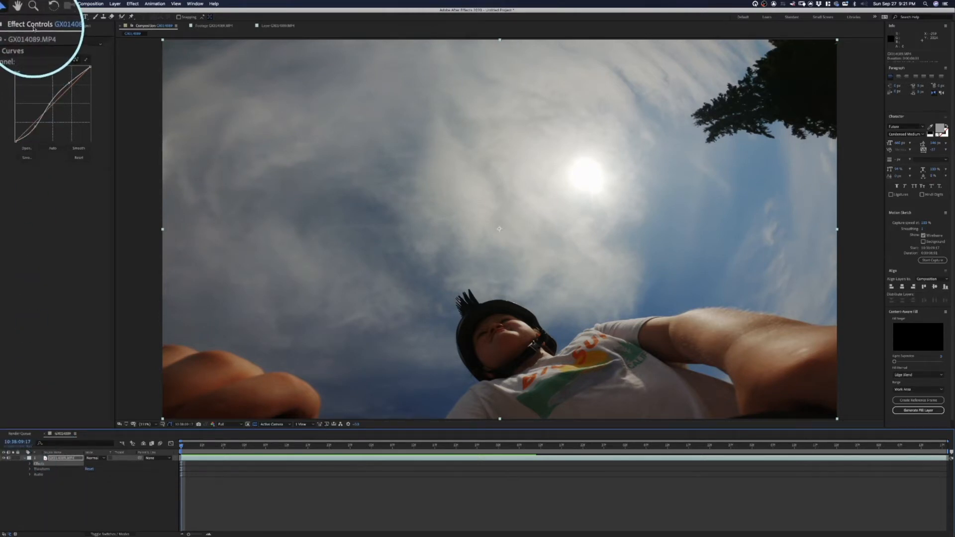
Step: View the source clip among the project's items, and return to the layer's Effect Controls
click(85, 26)
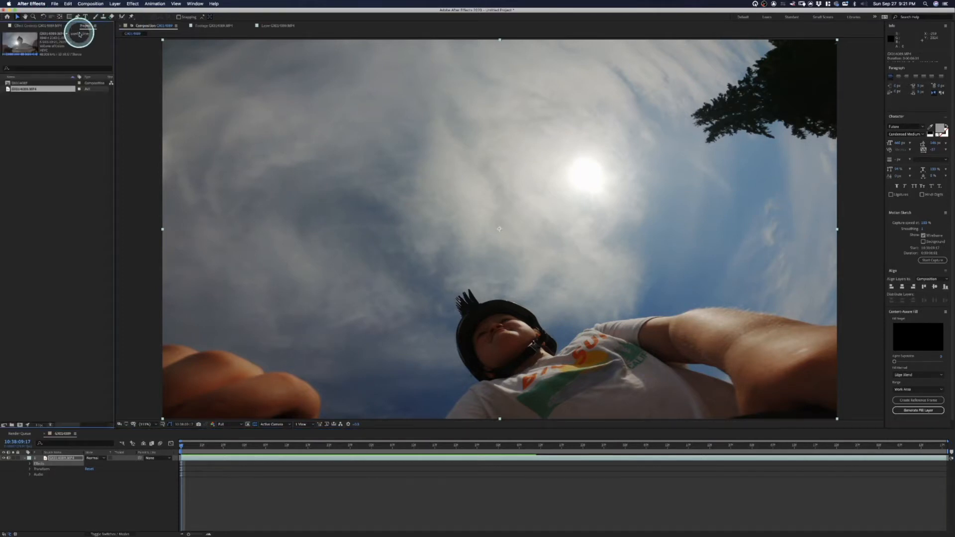
right_click(21, 88)
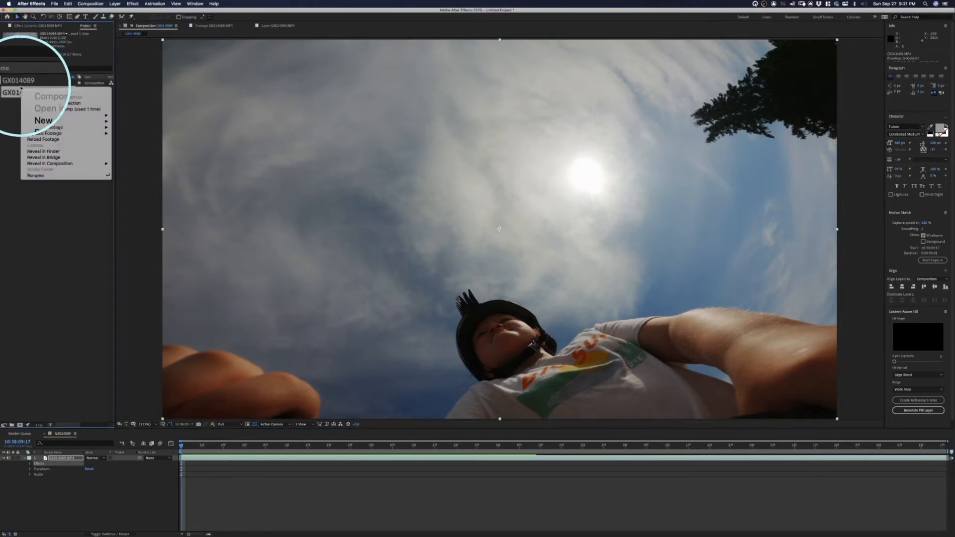
click(37, 25)
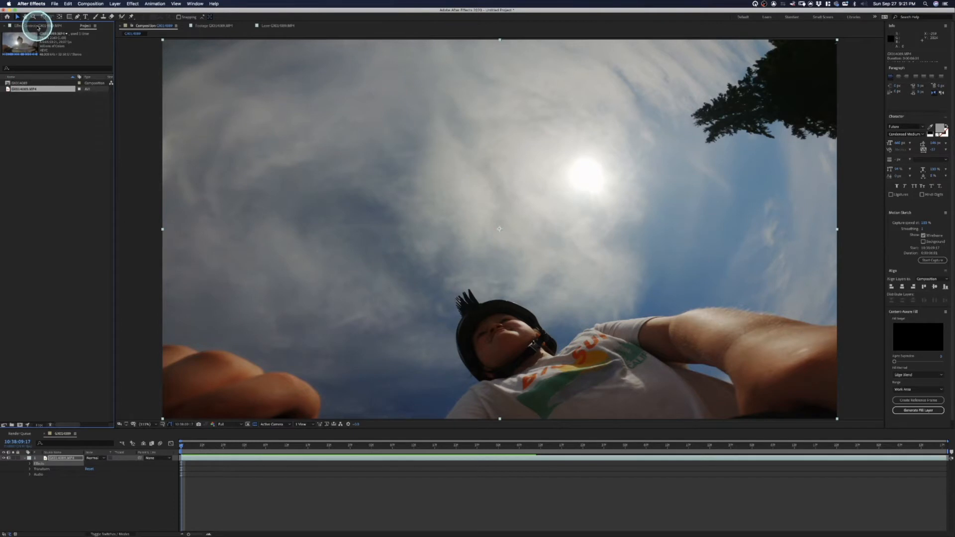
click(37, 25)
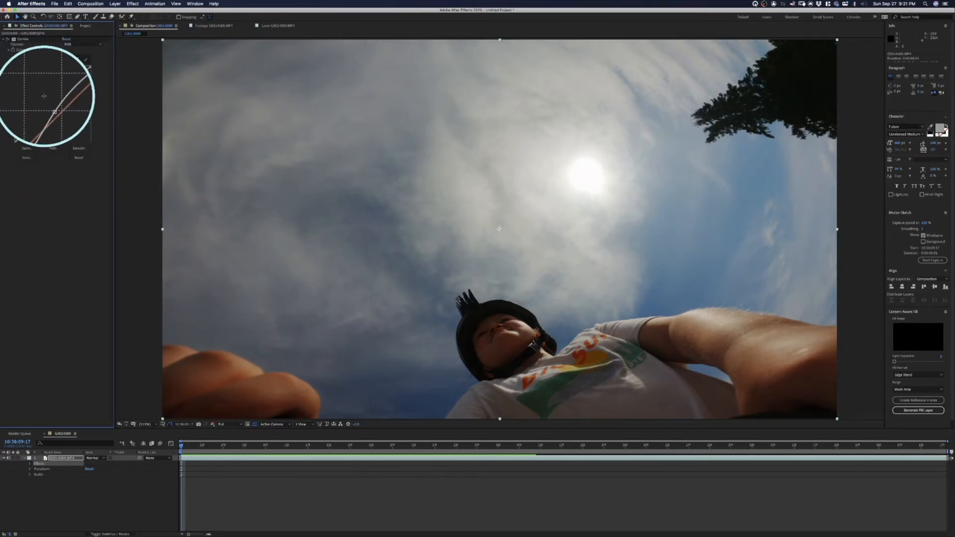
click(189, 4)
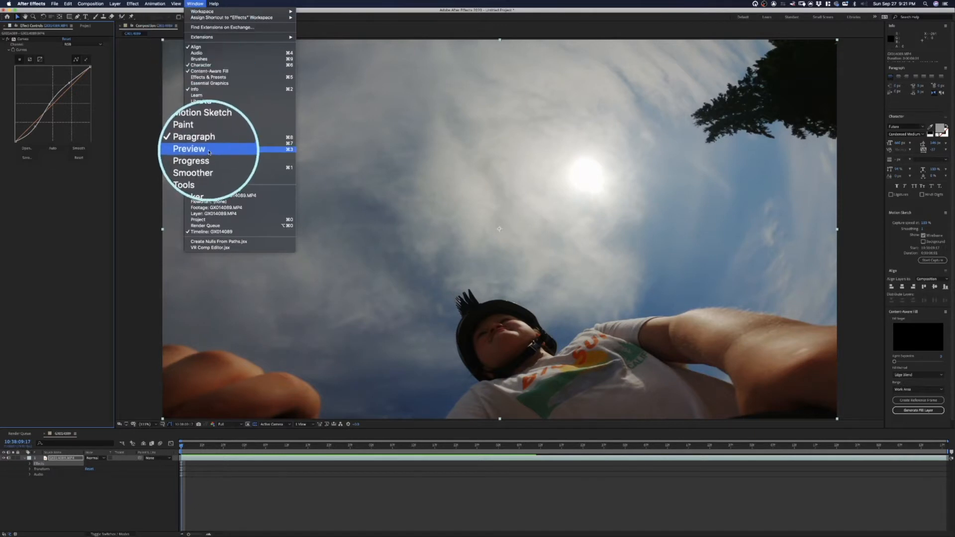
click(47, 250)
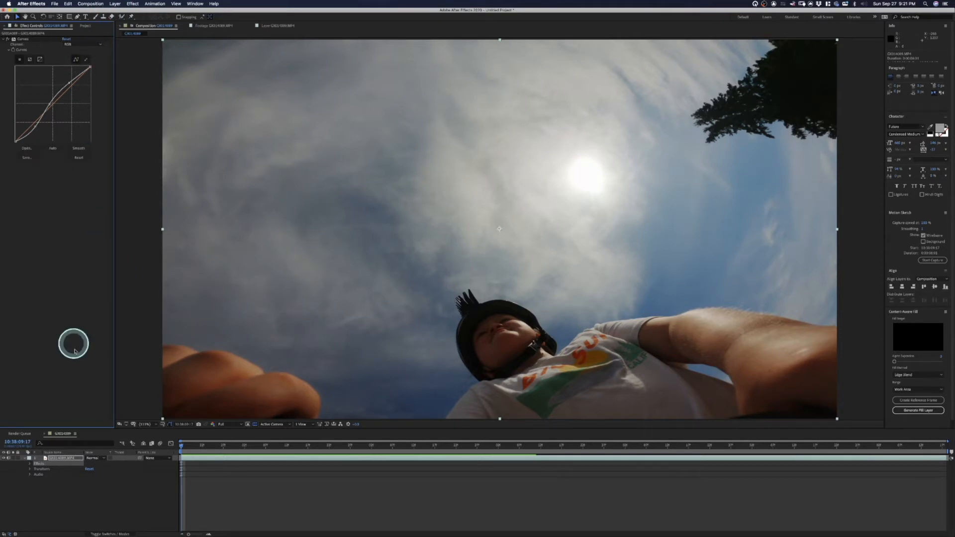
Step: Apply the Cartoon effect from the Stylize category to the GX014089.MP4 layer
click(133, 4)
mouse_move(144, 221)
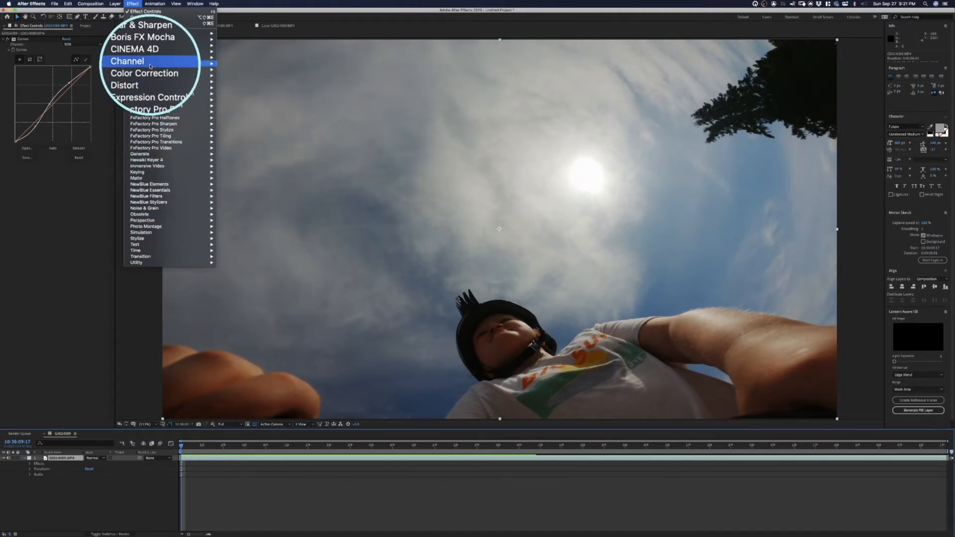
mouse_move(148, 46)
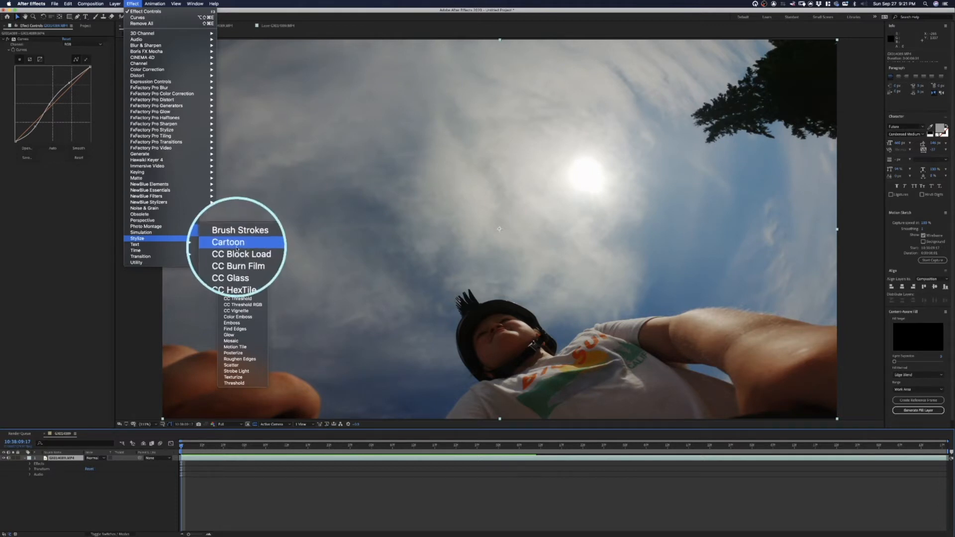
click(236, 244)
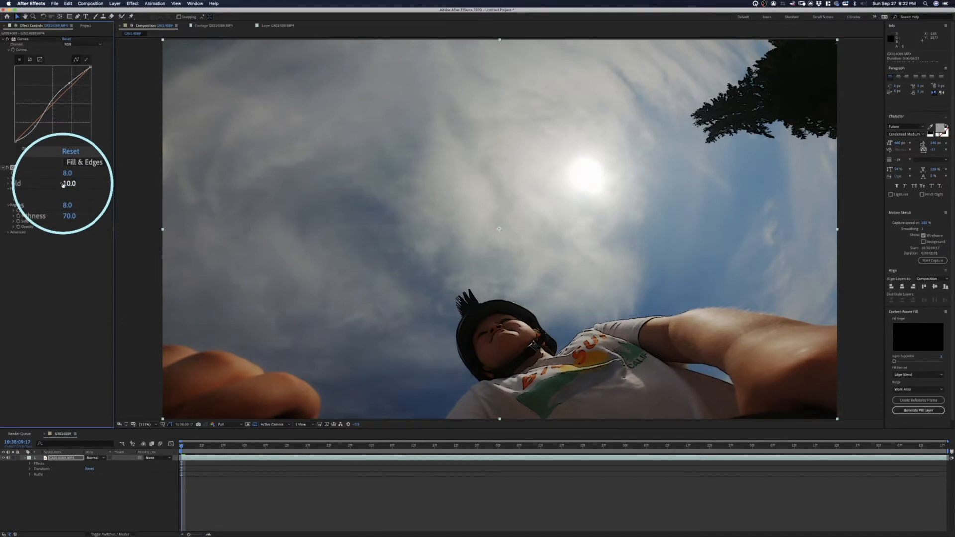
Step: Raise the Cartoon effect's Detail Radius to about 40 and adjust its Detail Threshold, Shading Steps and Shading Smoothness
drag(65, 179, 77, 183)
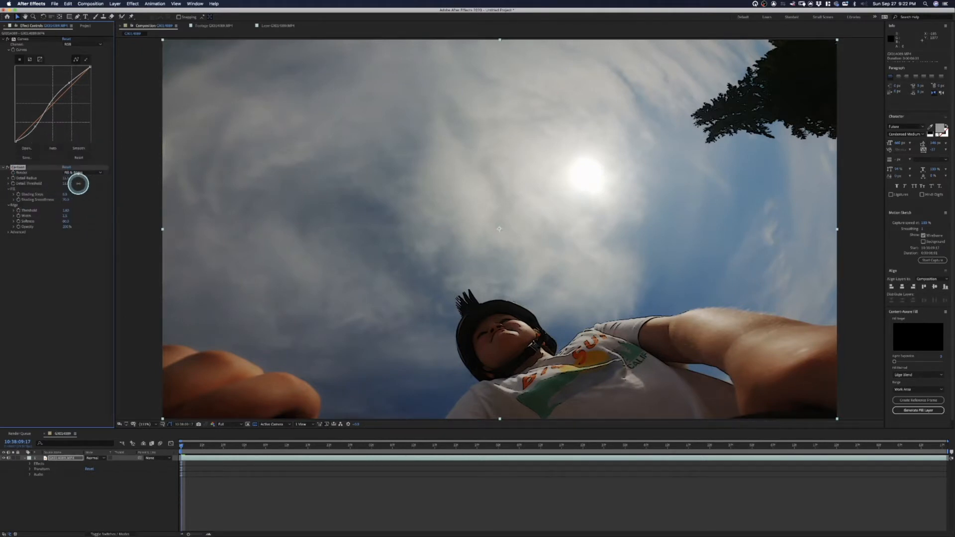
drag(77, 185, 63, 186)
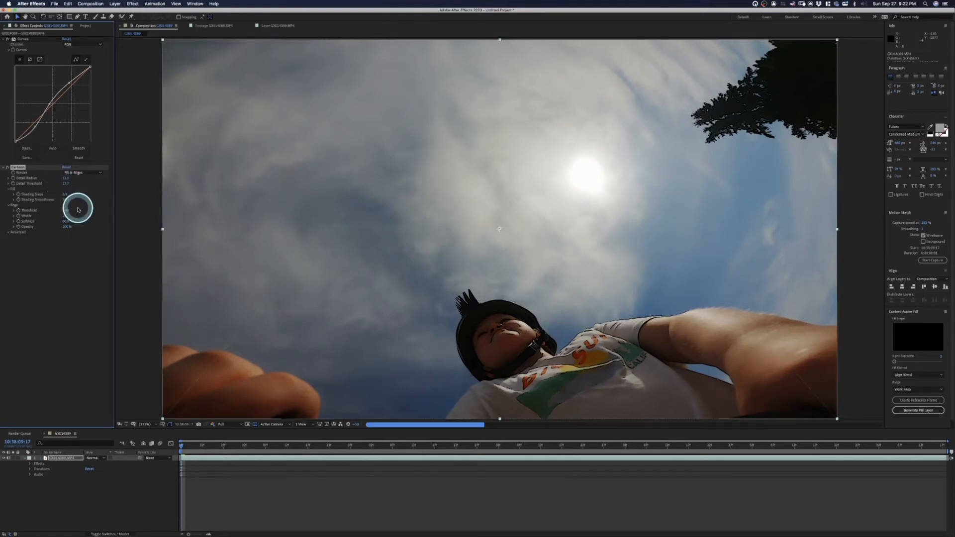
drag(65, 197, 64, 196)
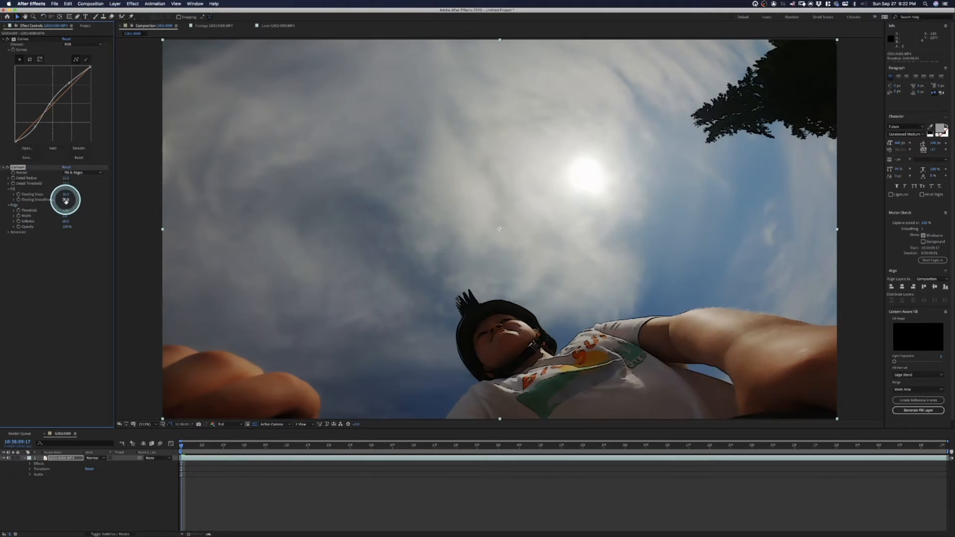
mouse_move(76, 200)
mouse_down()
mouse_move(65, 184)
mouse_move(112, 187)
mouse_move(65, 177)
mouse_up()
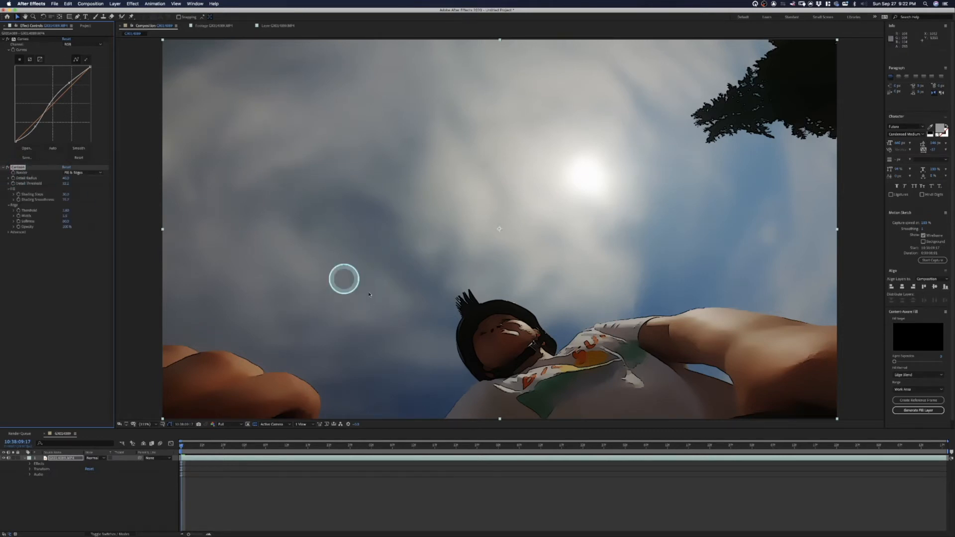
Step: Increase the Cartoon effect's edge Width for thick outlines and check the look at several points in the clip
click(474, 445)
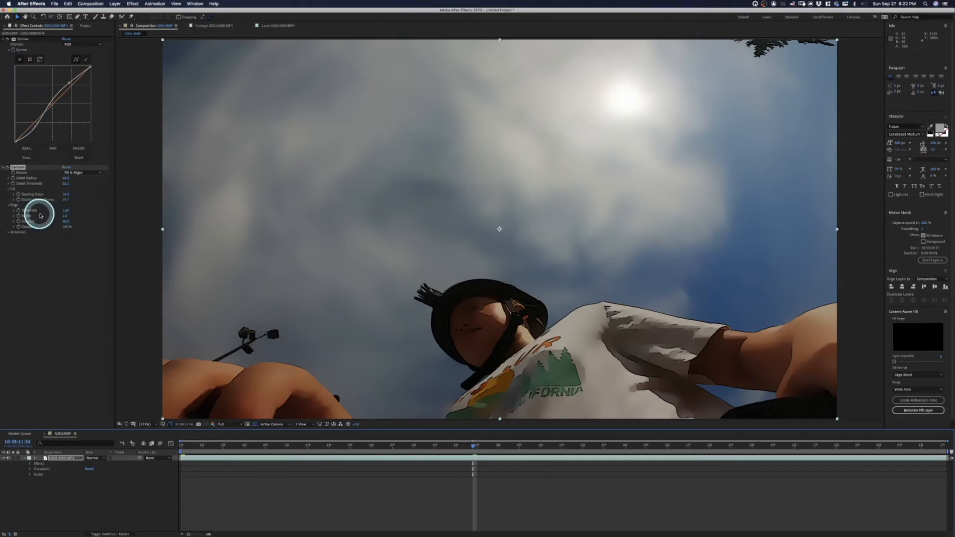
click(64, 218)
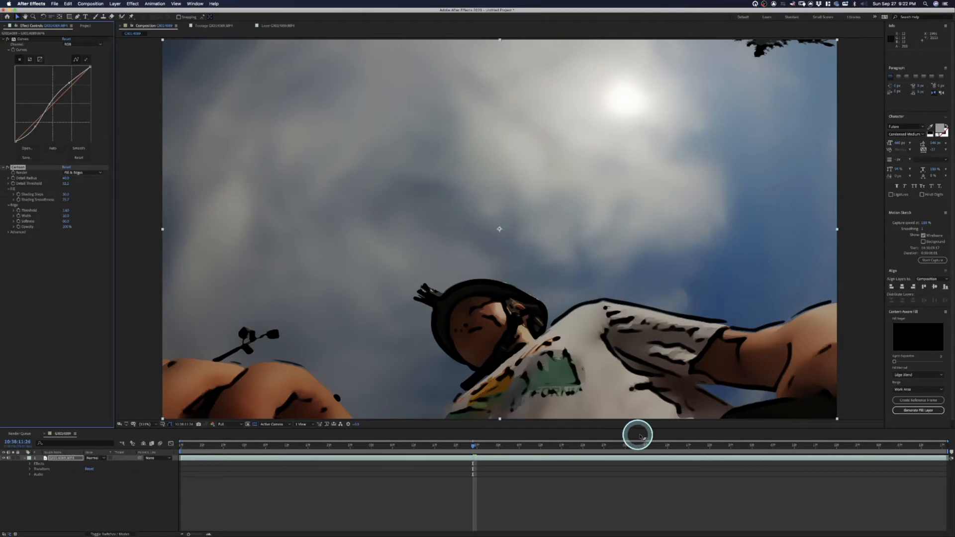
click(665, 444)
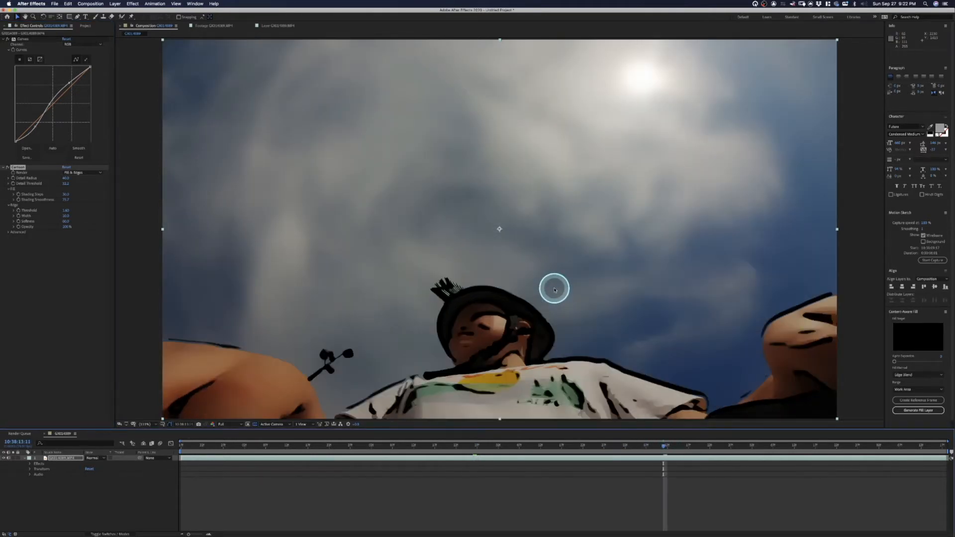
click(242, 448)
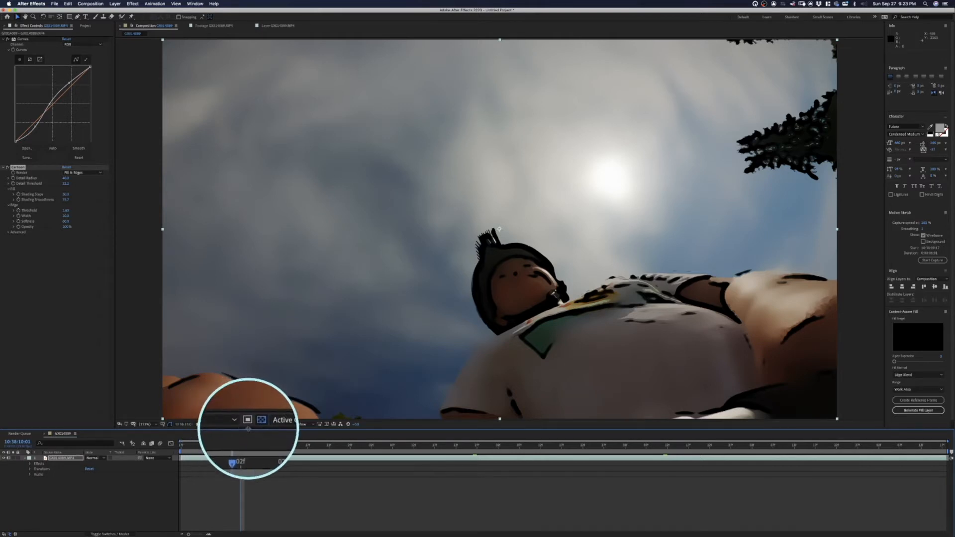
Step: Lower the composition's preview resolution to Quarter and play back the cartoon look
click(234, 426)
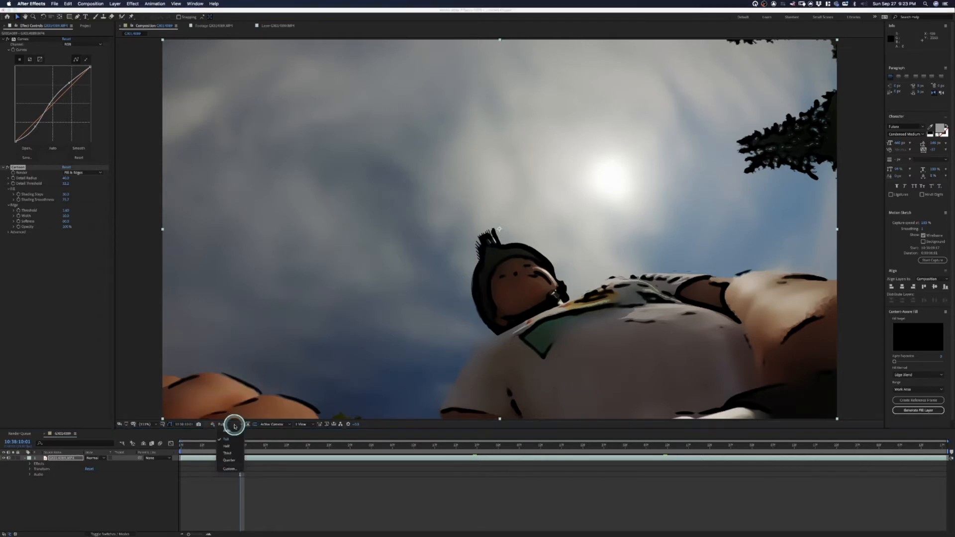
click(230, 460)
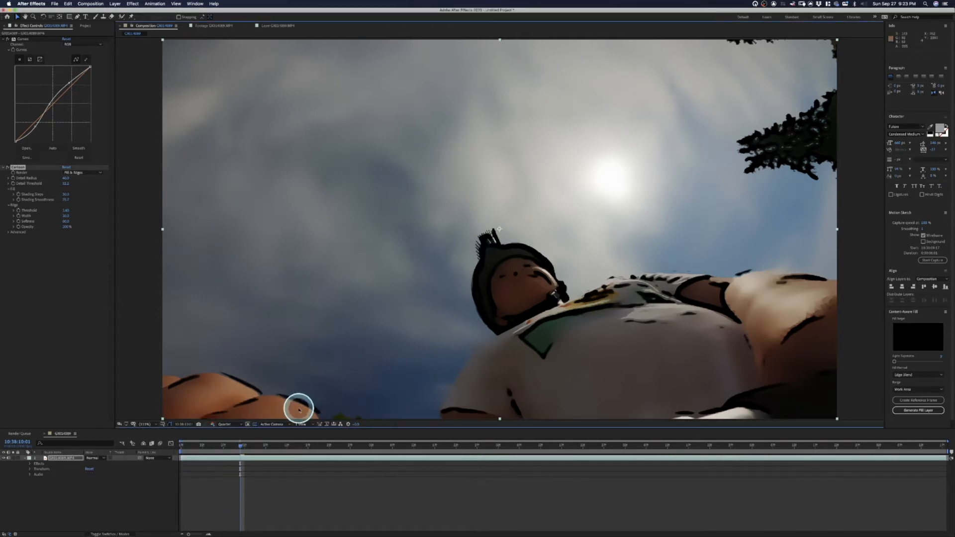
key(space)
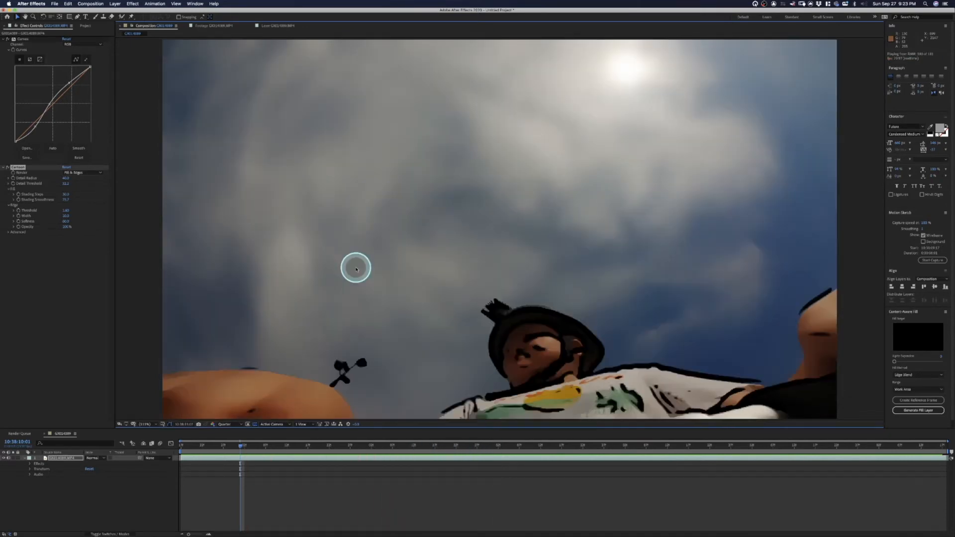
key(space)
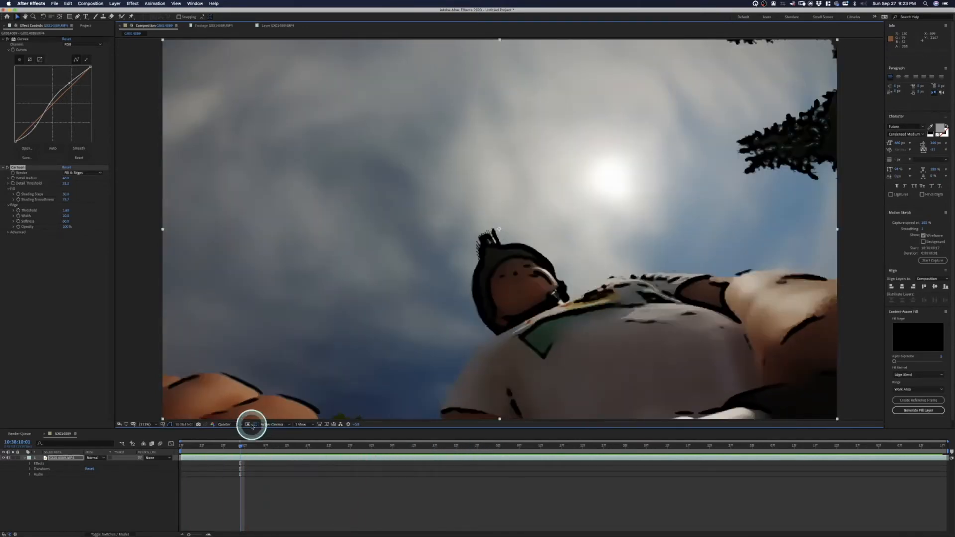
Step: Restore the preview resolution to Full and delete the Cartoon effect from the clip layer
click(226, 425)
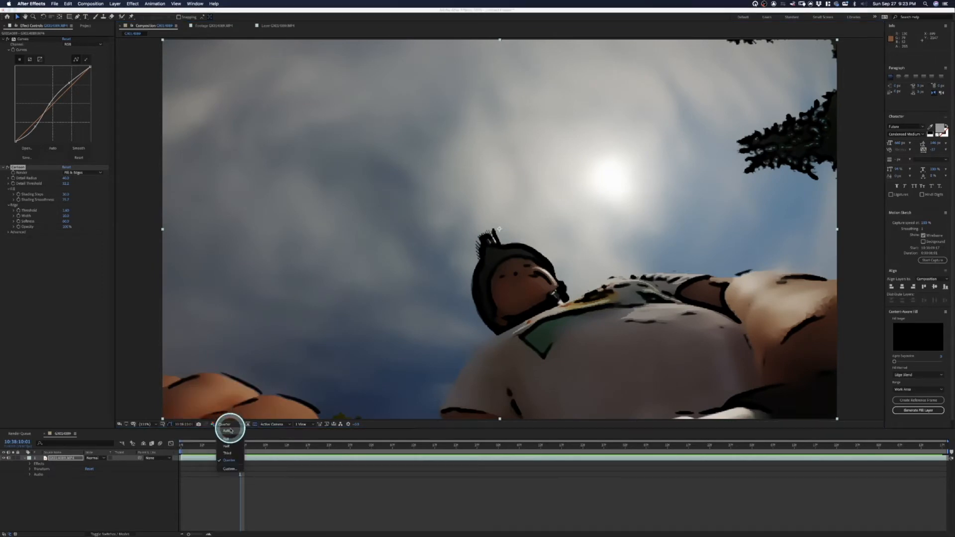
click(229, 441)
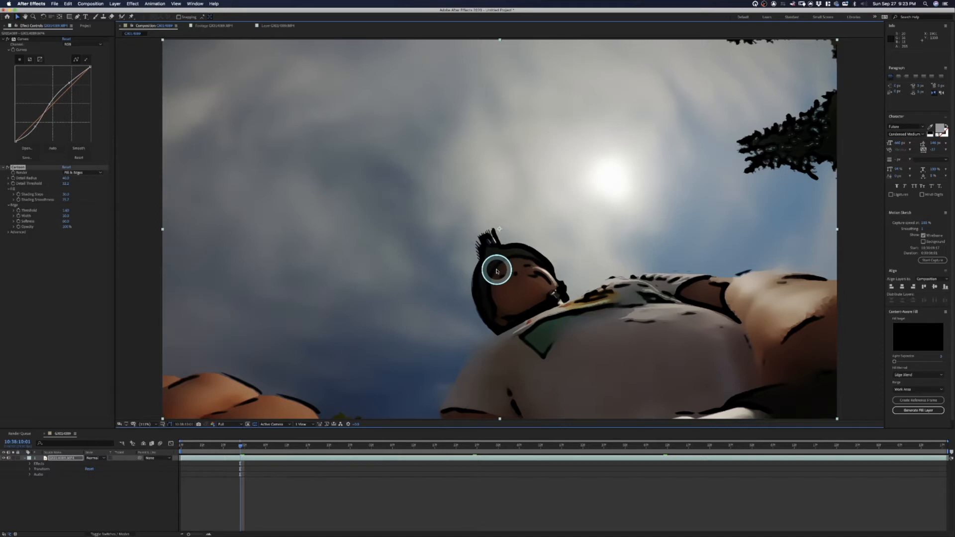
click(21, 168)
key(Delete)
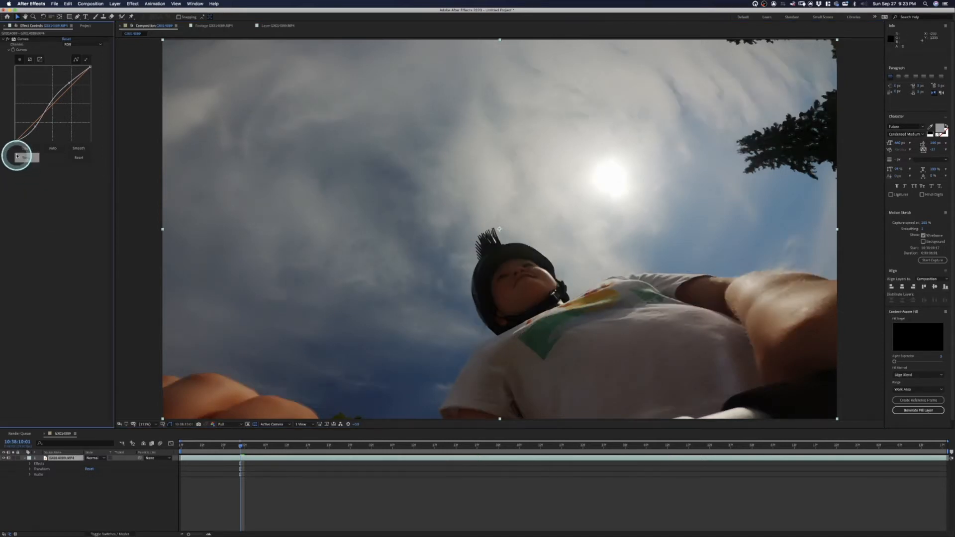
Step: Set the composition's preview resolution to Third, and scrub and play back the clip
click(222, 427)
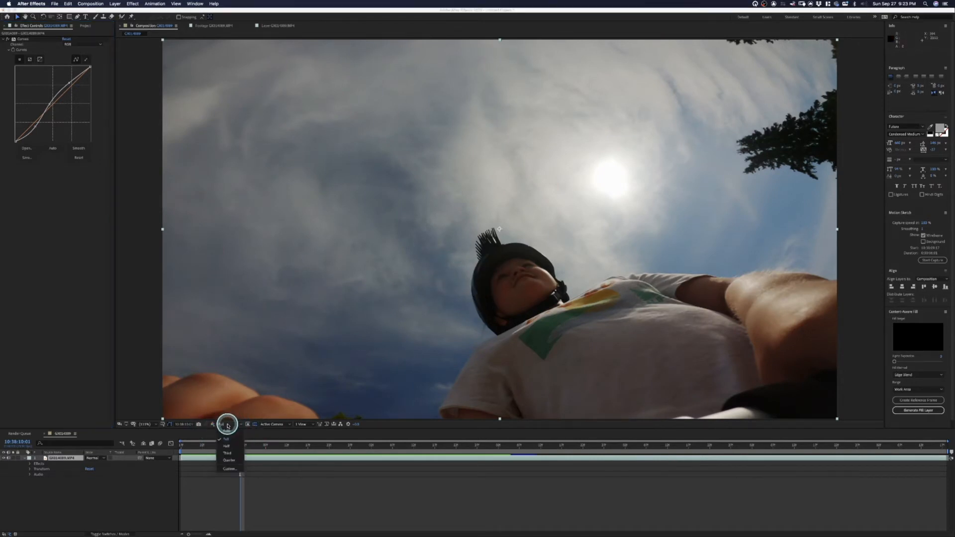
click(230, 454)
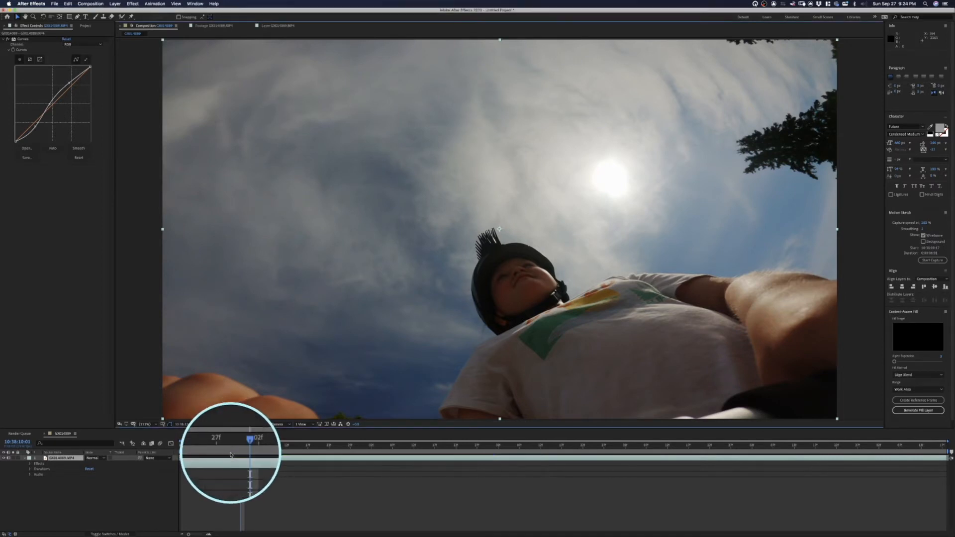
click(358, 438)
drag(373, 445, 466, 445)
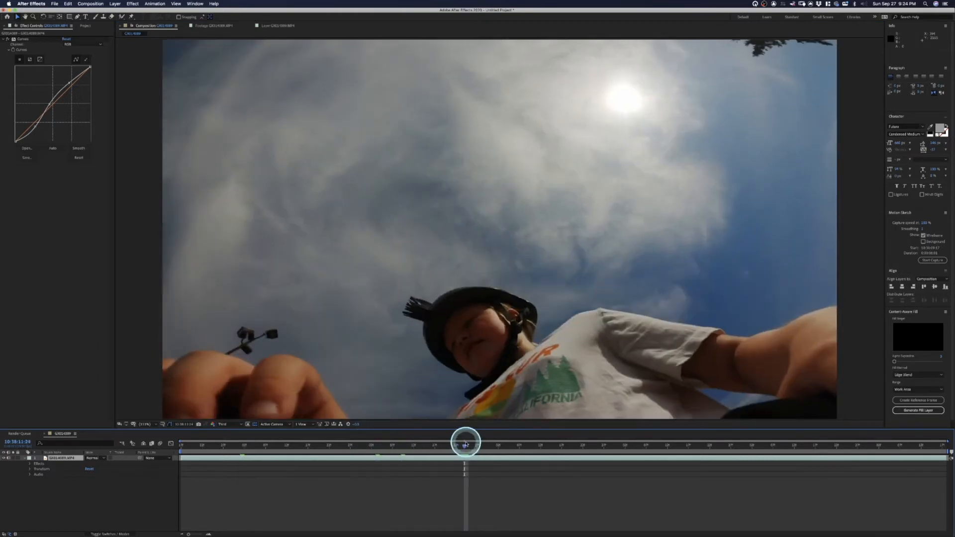
key(space)
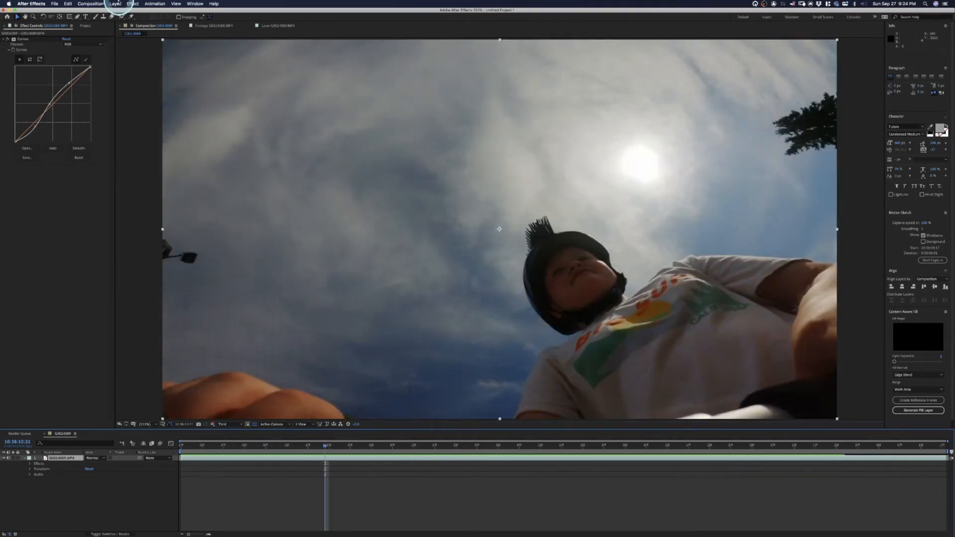
Step: Apply the Tritone color correction effect to the clip layer
click(115, 4)
mouse_move(89, 4)
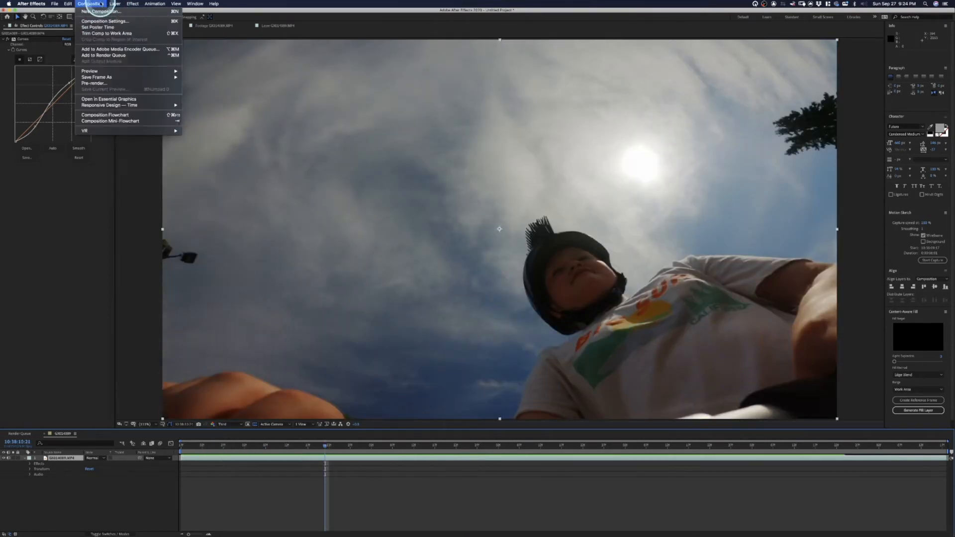
click(68, 459)
click(93, 221)
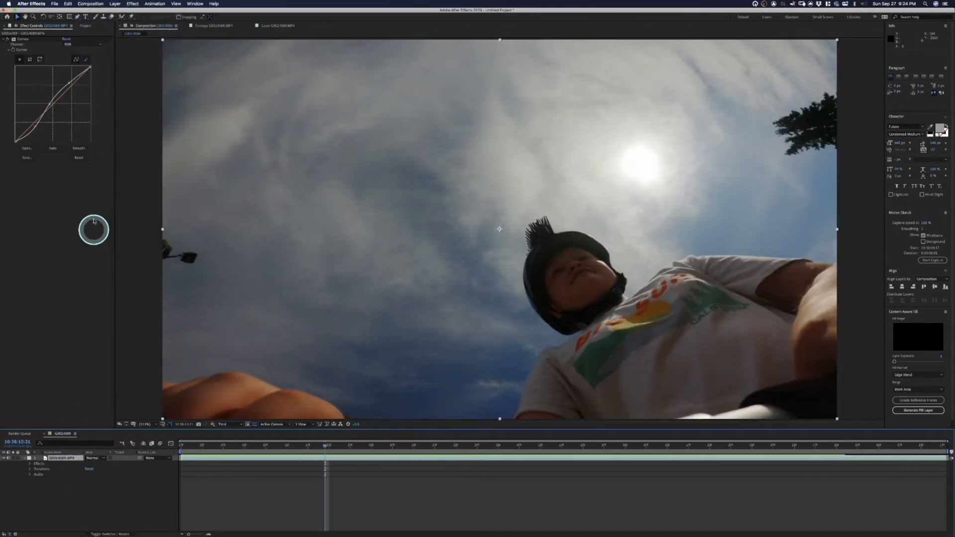
click(132, 4)
mouse_move(169, 69)
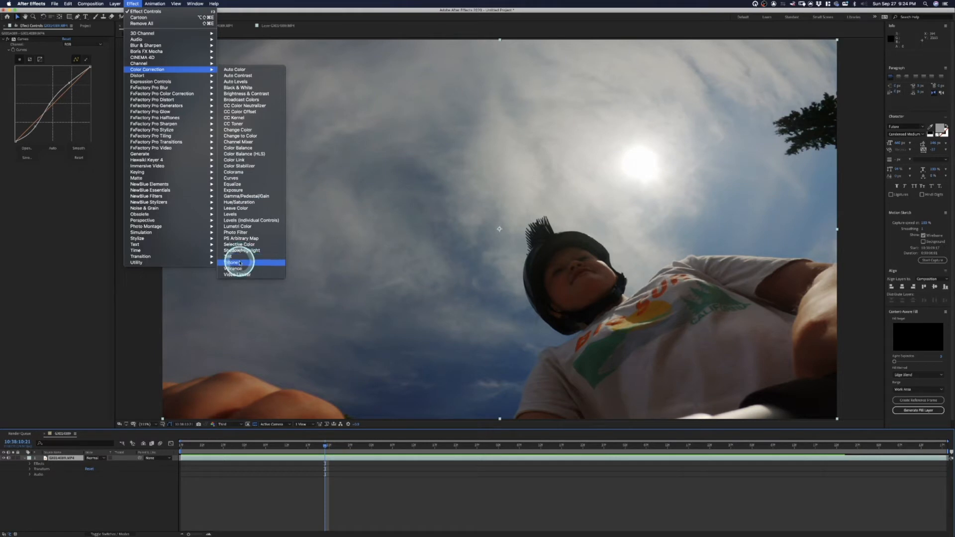
click(131, 268)
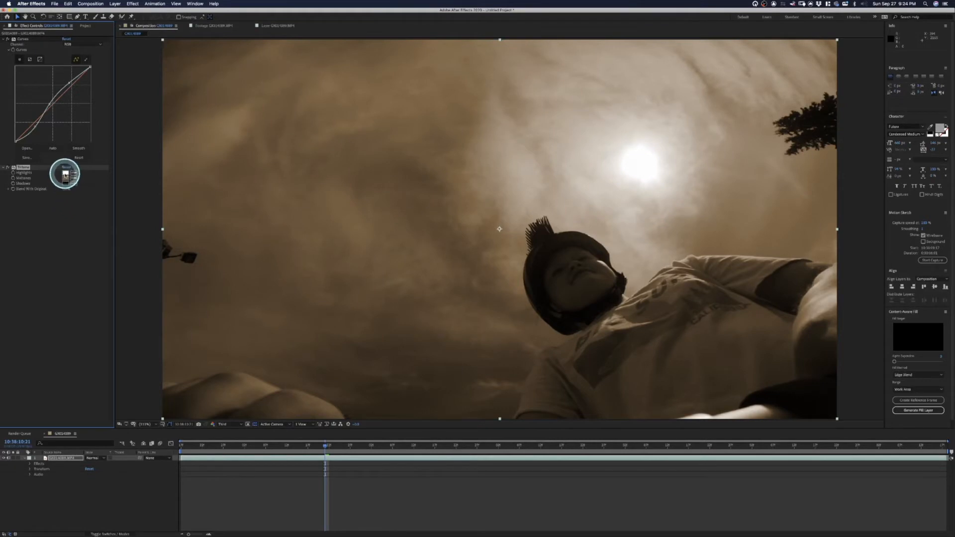
Step: Change the Tritone effect's midtones to a muted blue and its shadows to a very dark reddish tone
click(67, 178)
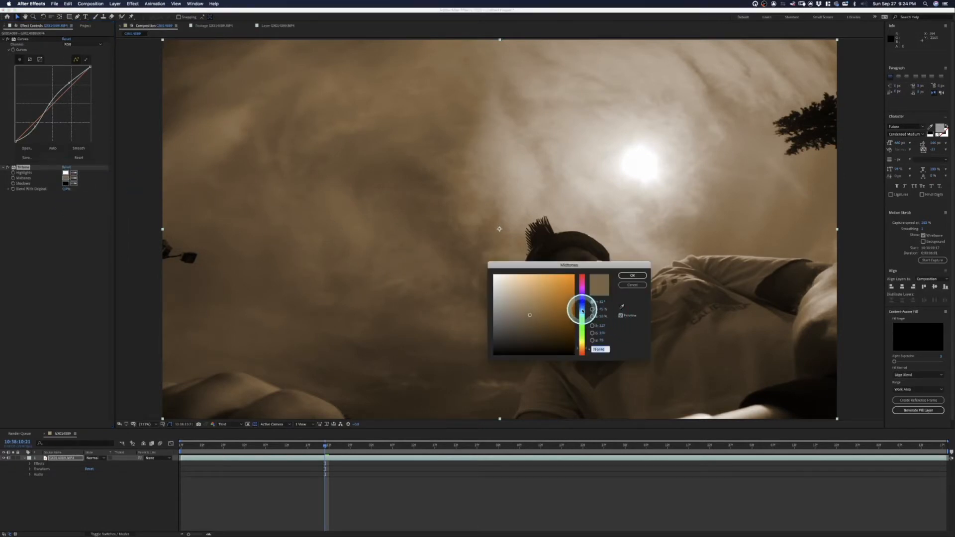
click(632, 276)
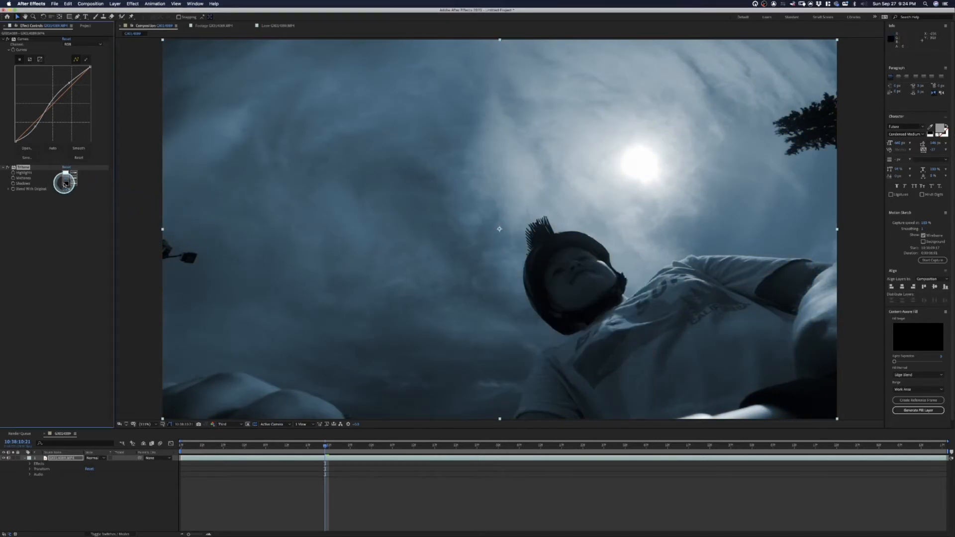
click(65, 184)
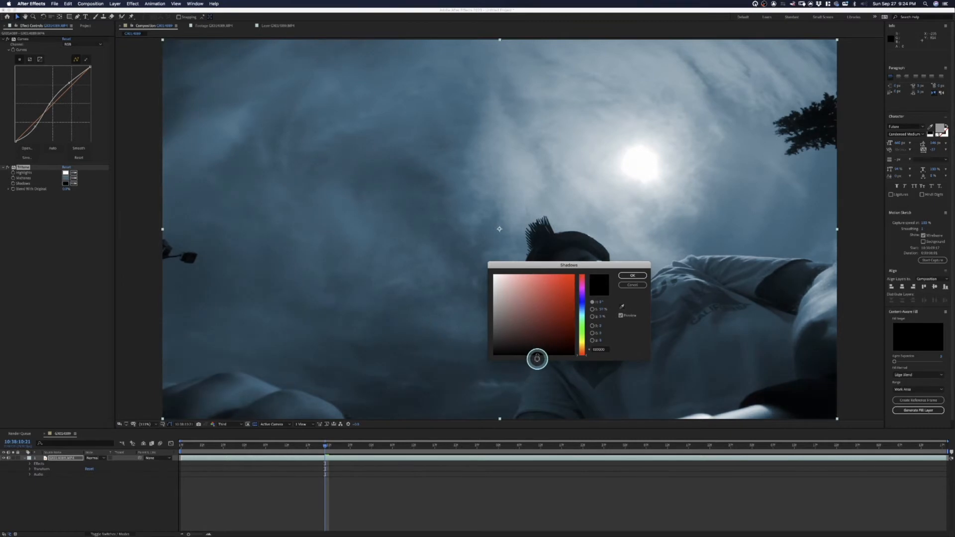
click(522, 344)
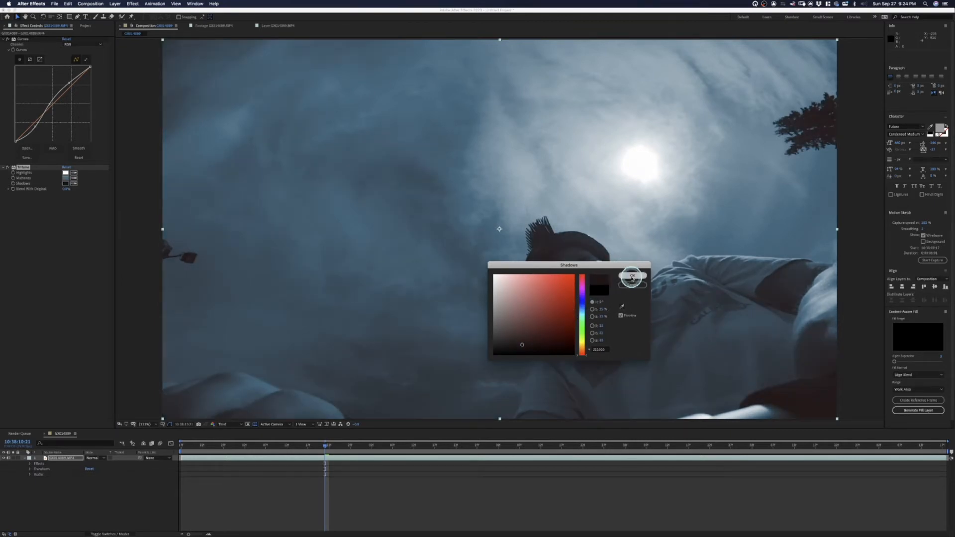
click(625, 277)
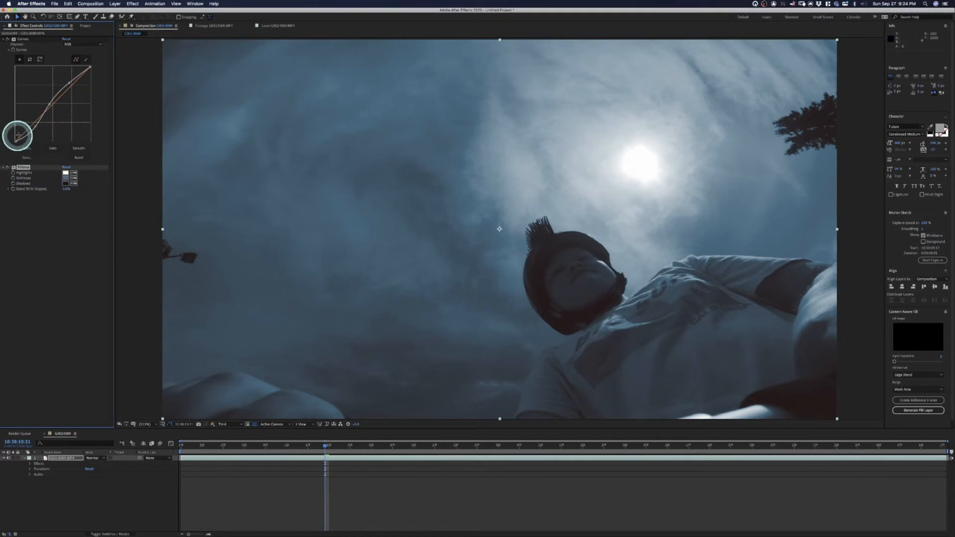
Step: Move the Curves effect below Tritone to compare the look, and return it to the top of the effect order
click(19, 38)
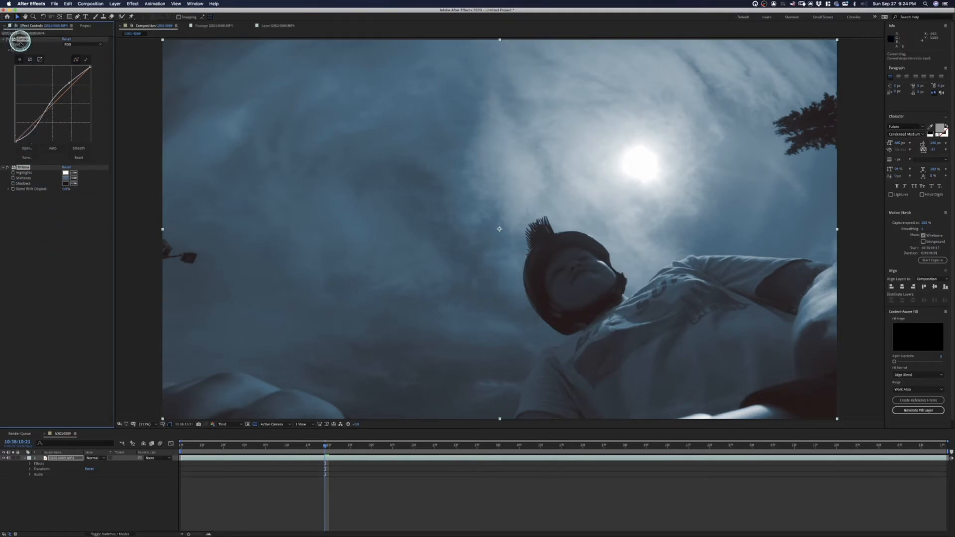
drag(37, 193, 37, 199)
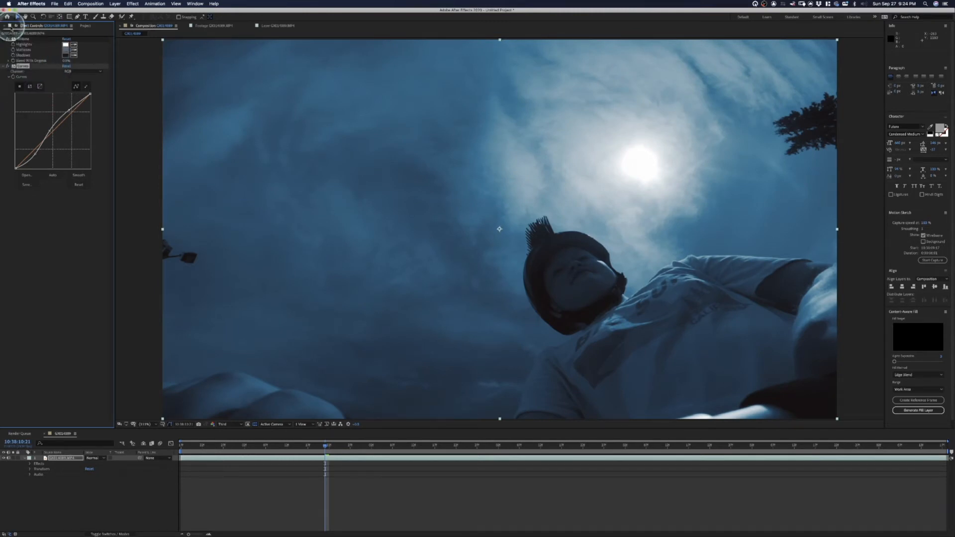
click(20, 39)
drag(34, 213, 35, 213)
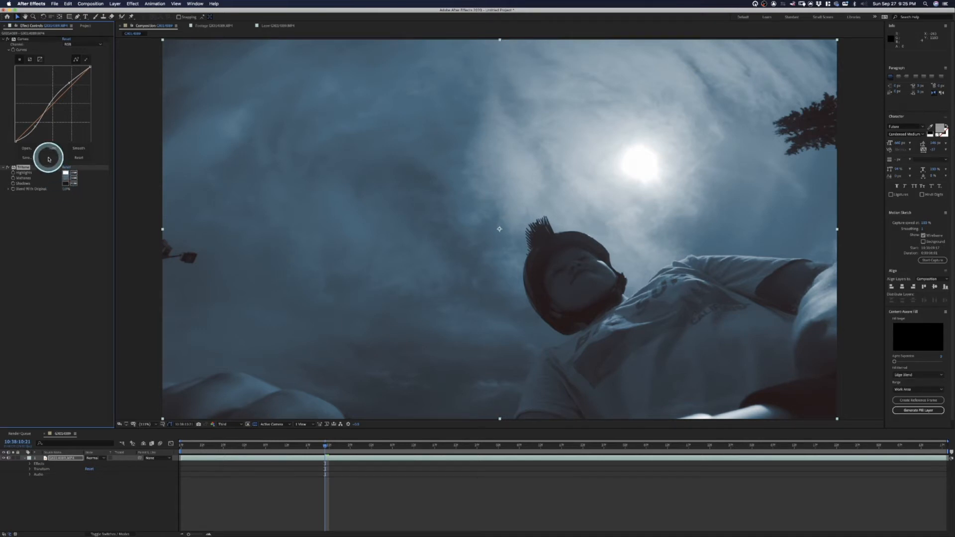
Step: Steepen the RGB curve in the Curves effect for darker shadows and stronger contrast, and return to the start of the clip
click(34, 128)
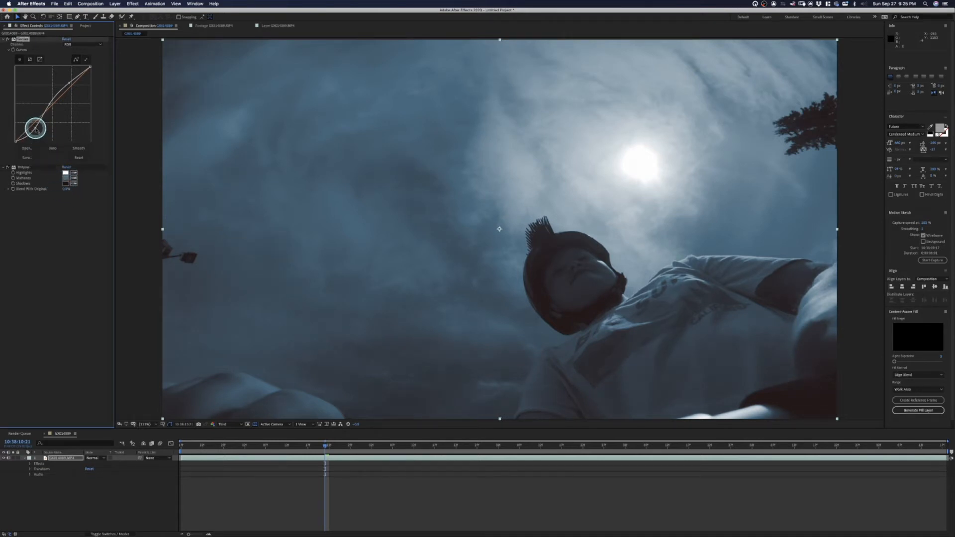
drag(38, 132, 49, 103)
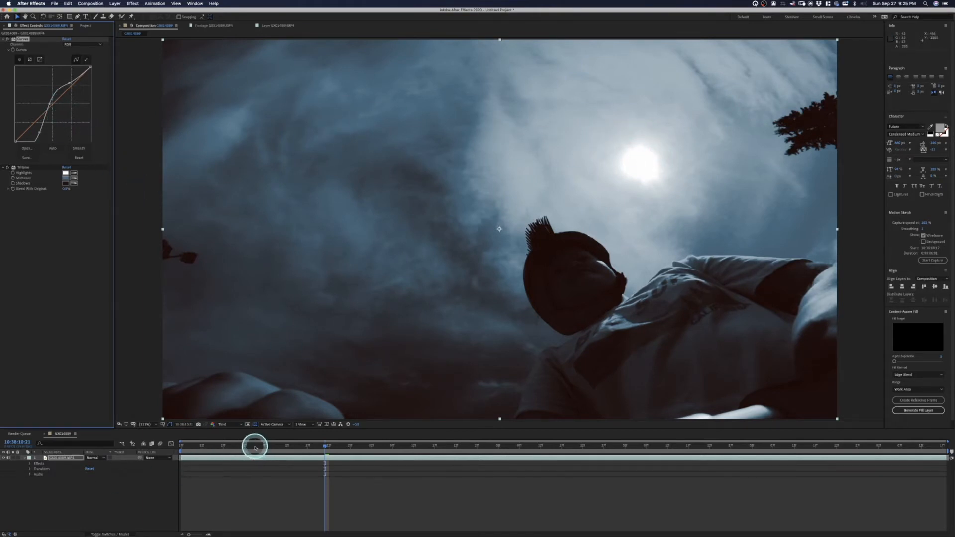
drag(254, 448, 128, 446)
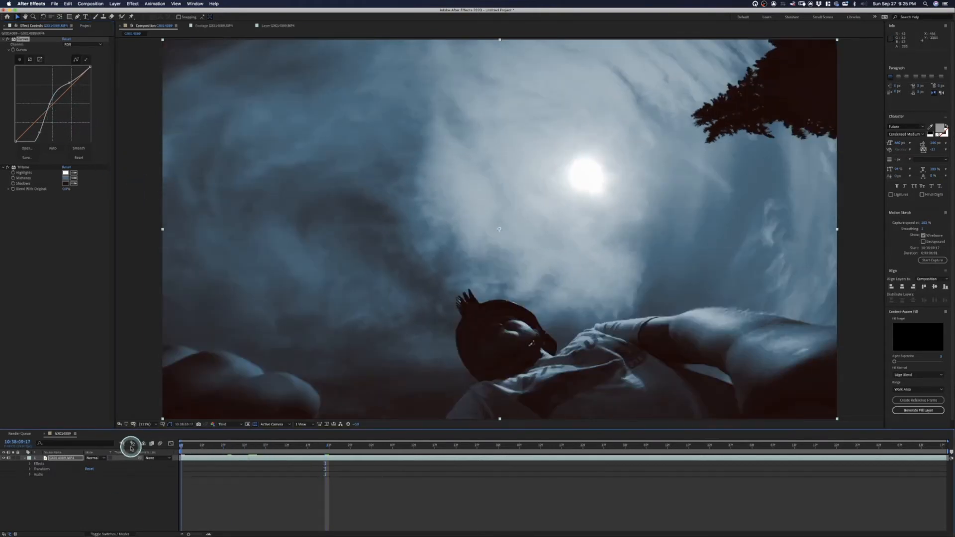
Step: Add a text layer reading "SCOOTER" over the upper part of the video image
click(86, 18)
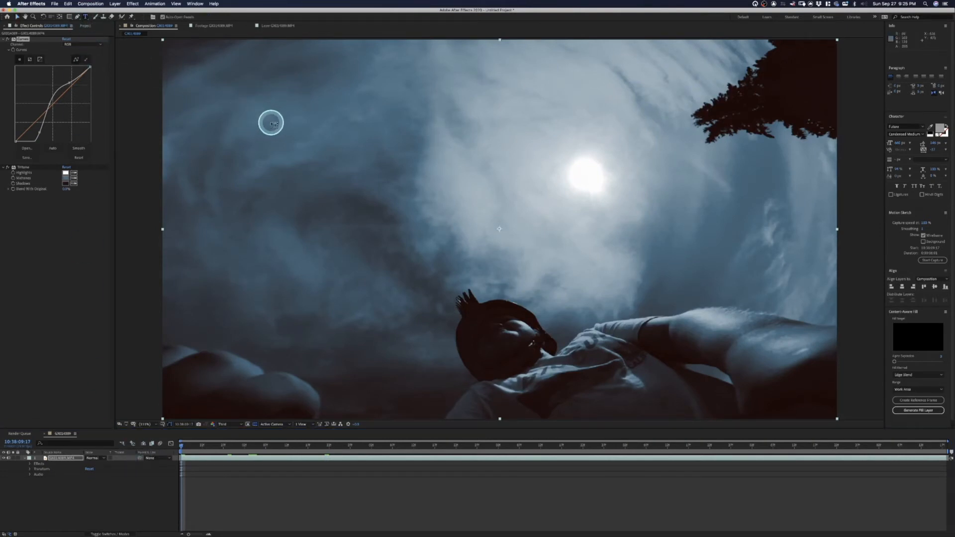
click(272, 124)
text(SCOOTER)
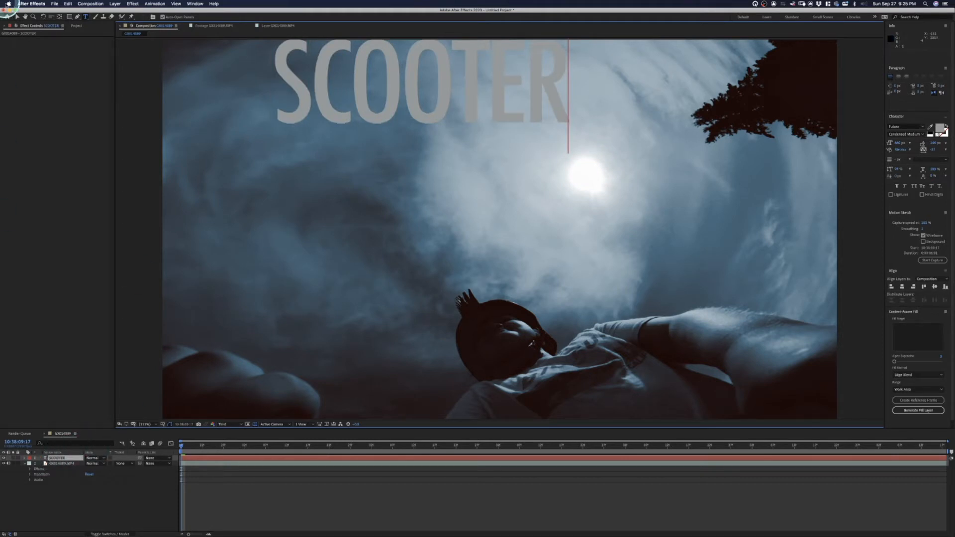
Step: Move the SCOOTER text down so it sits fully inside the frame, and re-enable the composition's preview refresh
click(19, 17)
click(319, 84)
drag(319, 85, 322, 122)
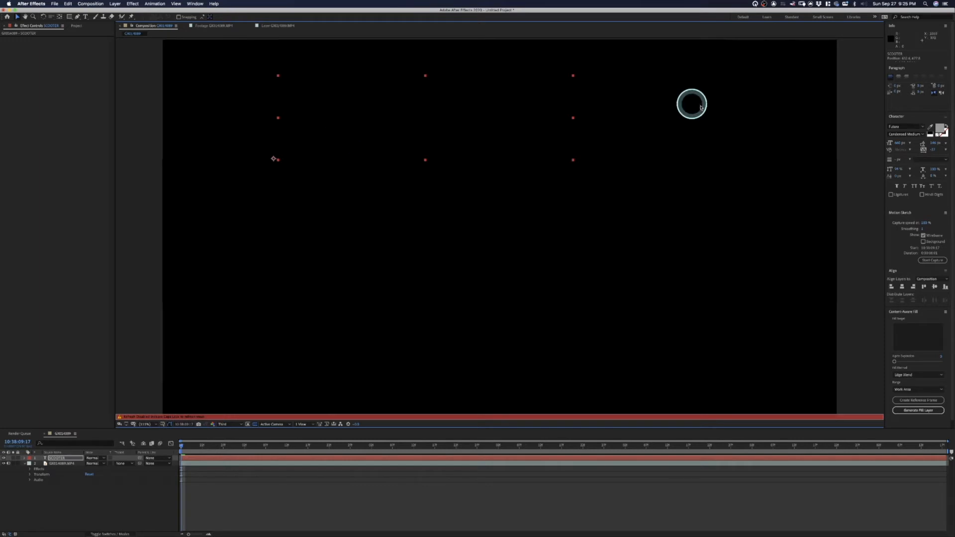
drag(426, 122, 401, 135)
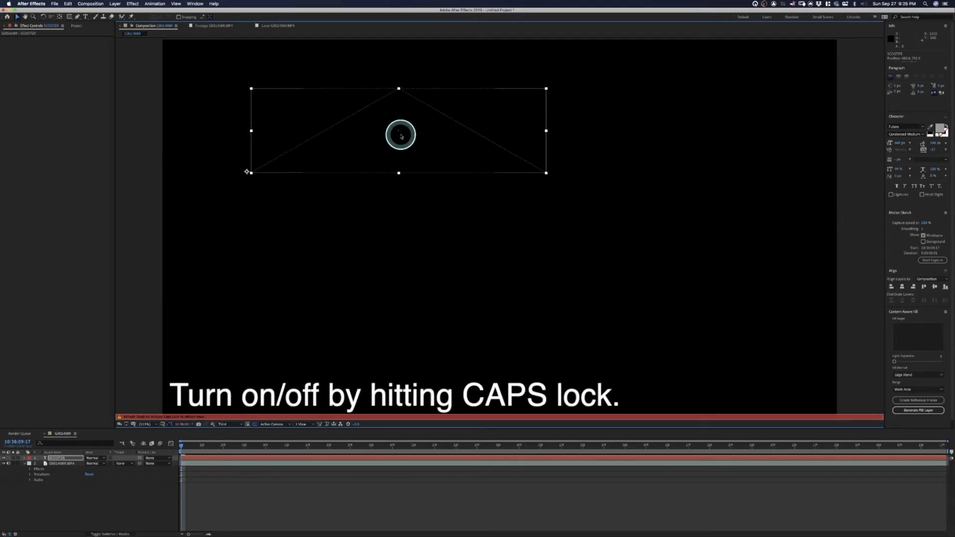
key(Caps_Lock)
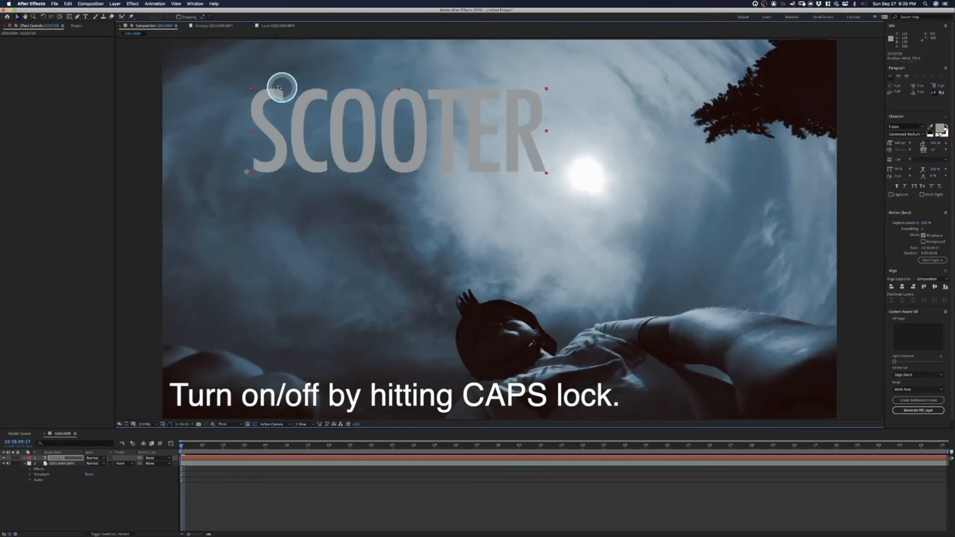
Step: Change the SCOOTER text's font to Galvji Regular
click(57, 458)
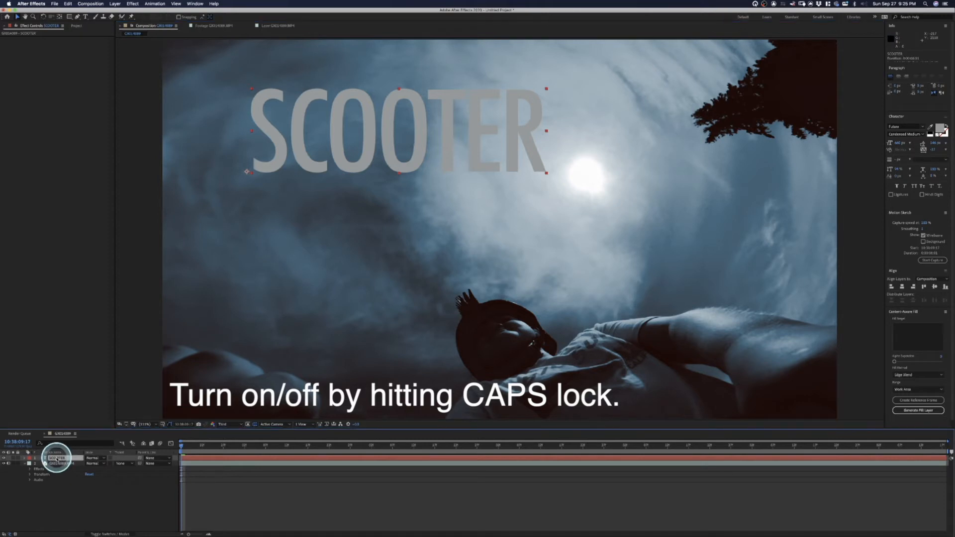
click(923, 128)
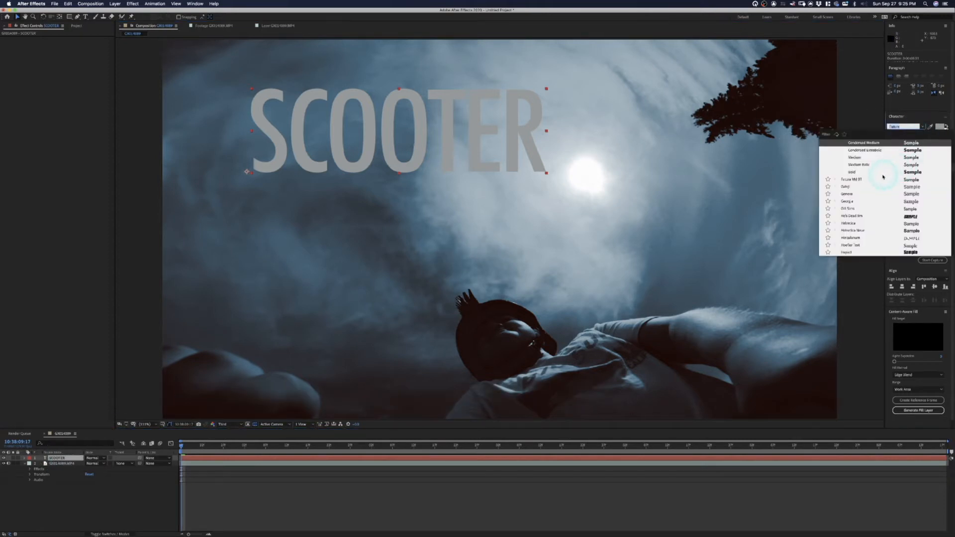
click(852, 193)
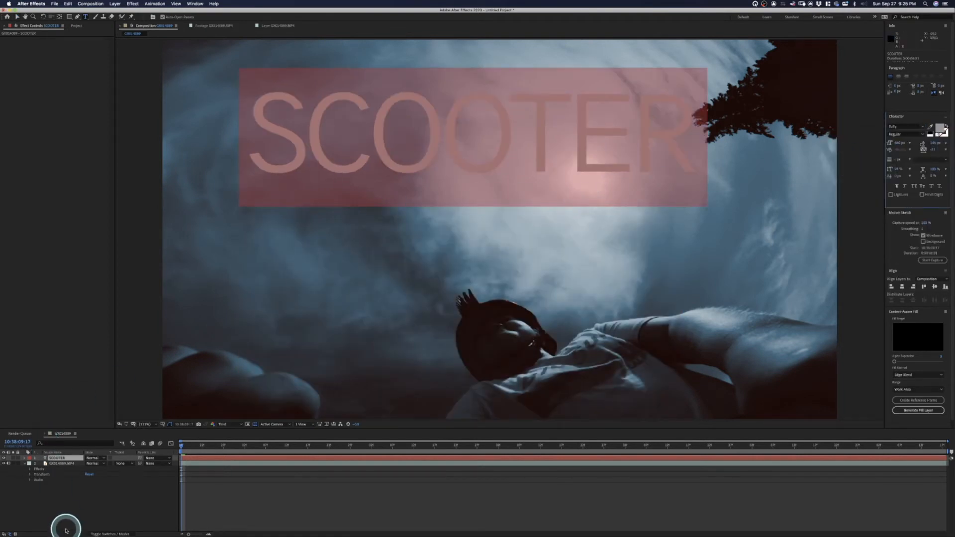
click(65, 513)
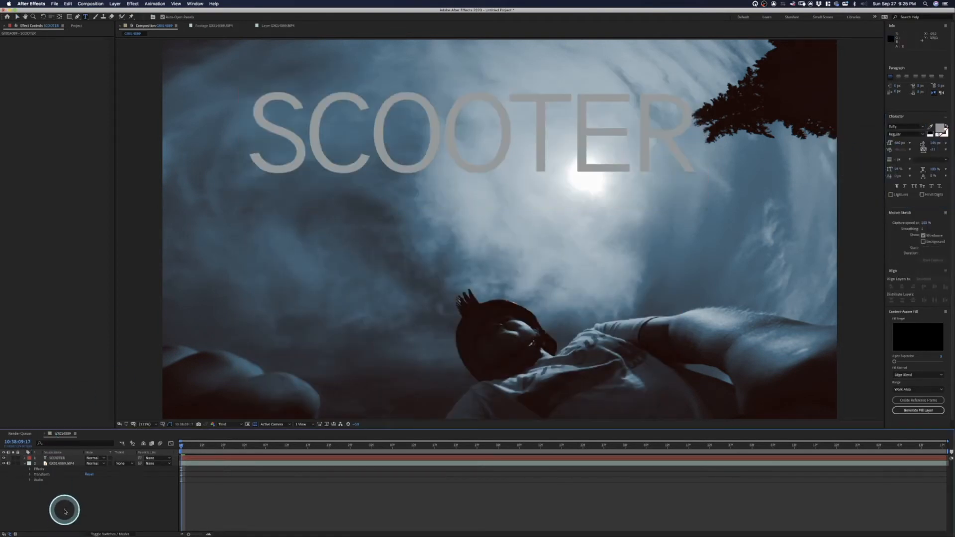
Step: Move the SCOOTER text slightly down and left over the sky, and set the composition's preview resolution to Full
click(49, 456)
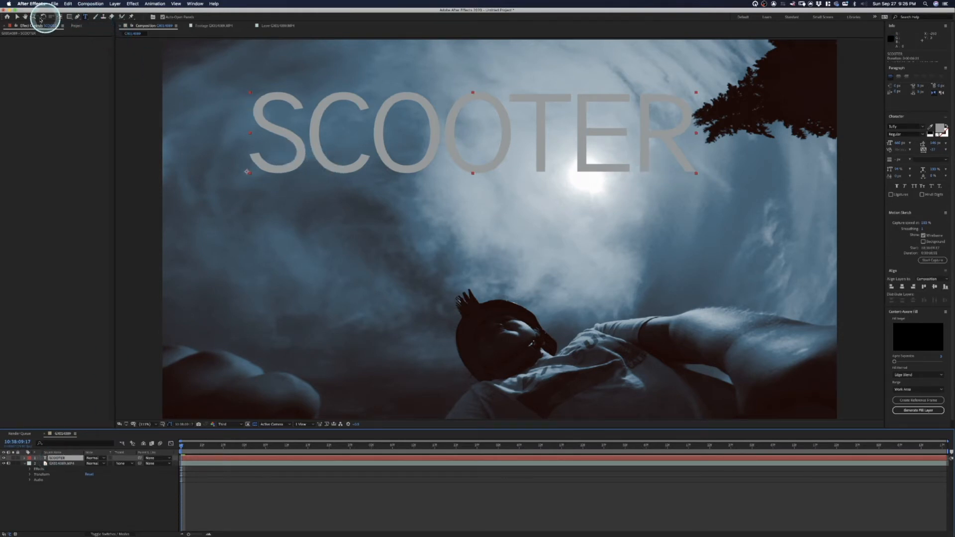
click(17, 16)
drag(317, 120, 275, 144)
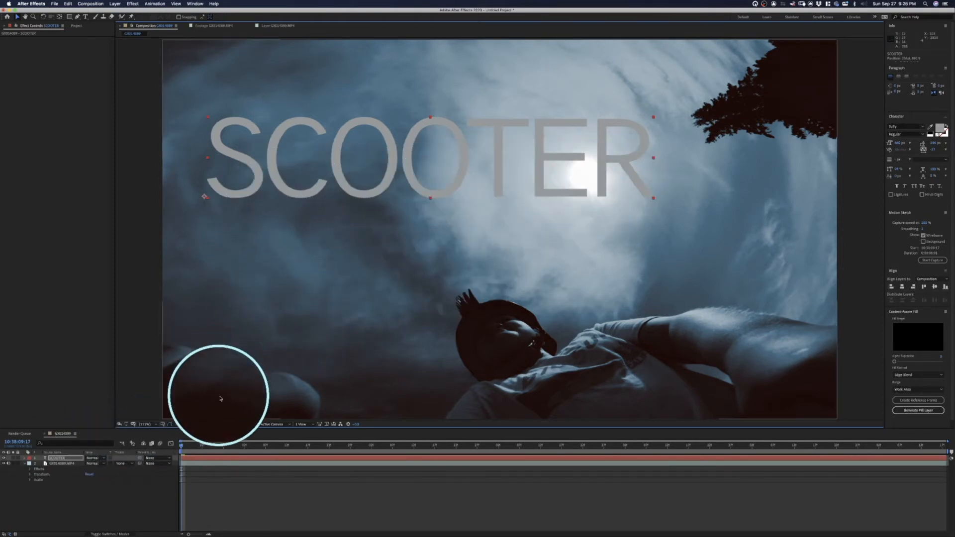
click(232, 426)
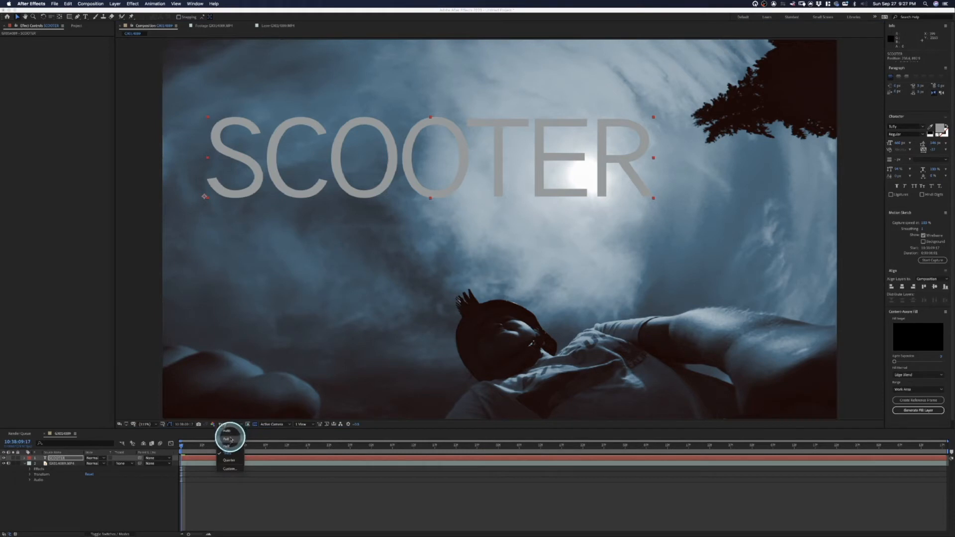
click(228, 440)
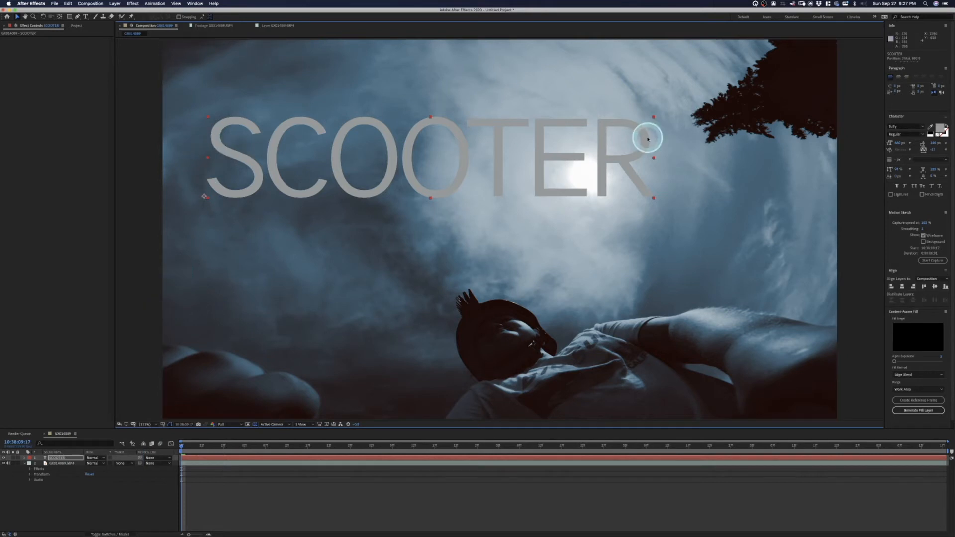
Step: Try the Subtract, Saturation and Luminosity blending modes on the SCOOTER text layer
click(100, 457)
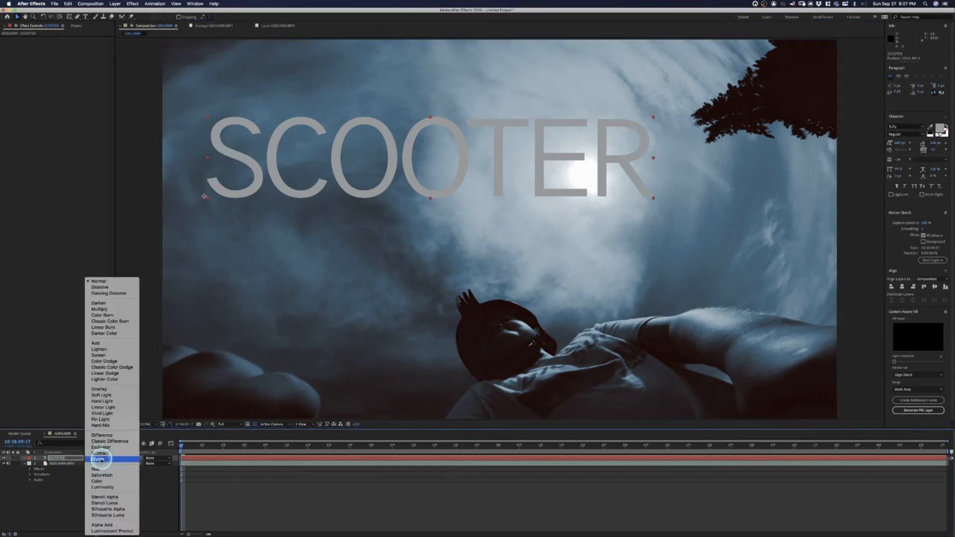
click(101, 454)
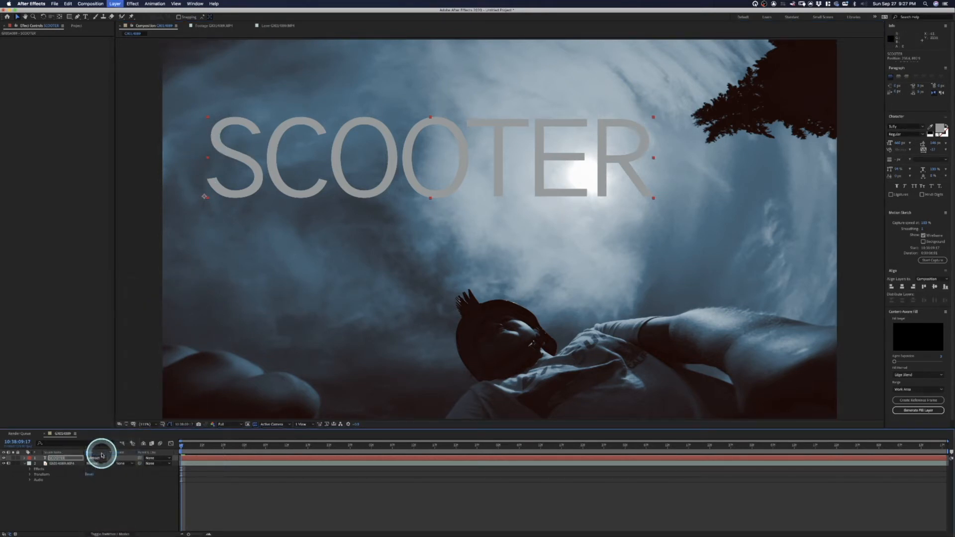
click(104, 457)
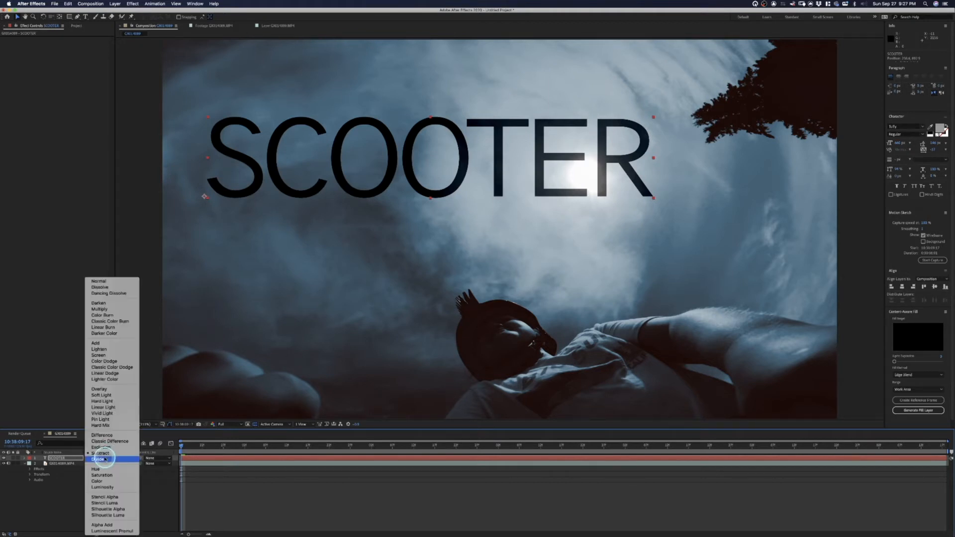
click(106, 475)
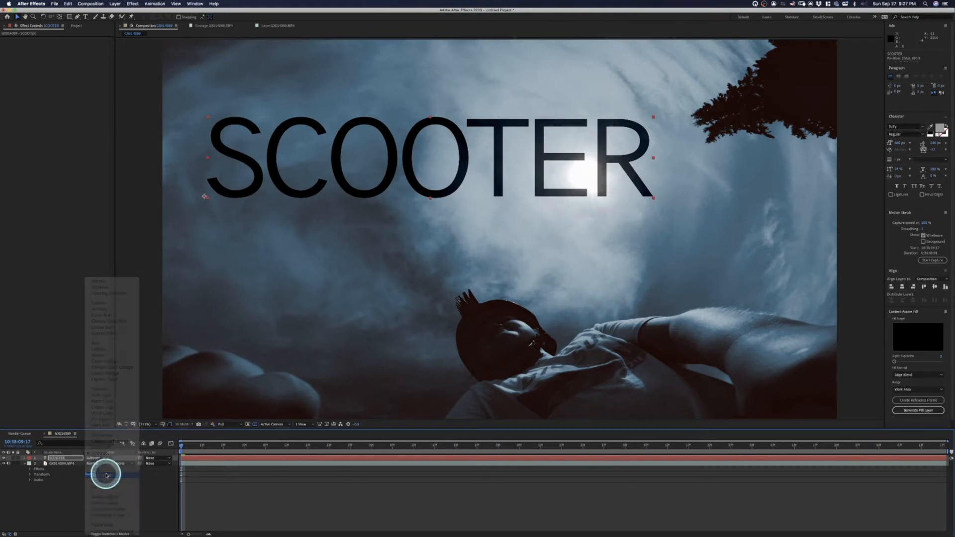
click(101, 458)
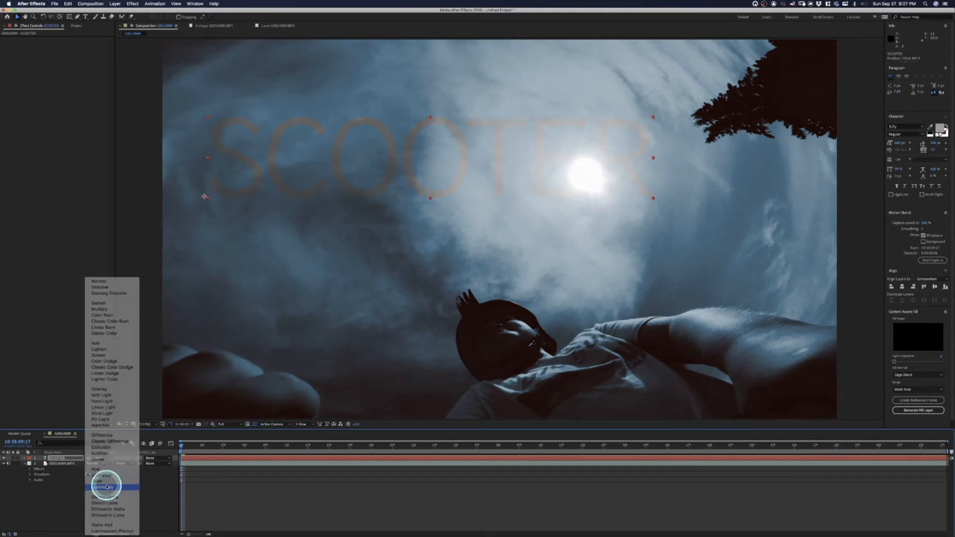
click(104, 487)
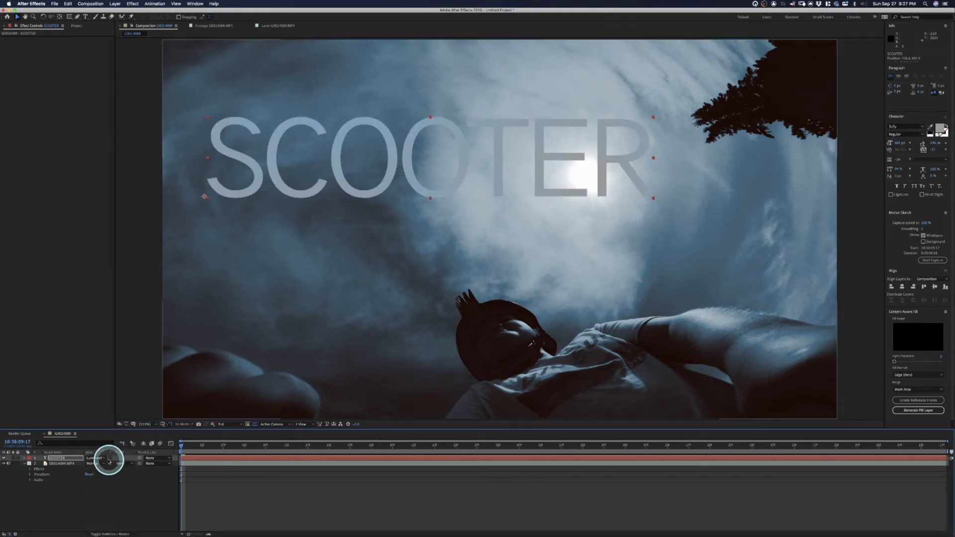
Step: Try the Saturation, Difference and Classic Difference blending modes on the SCOOTER text layer
click(102, 458)
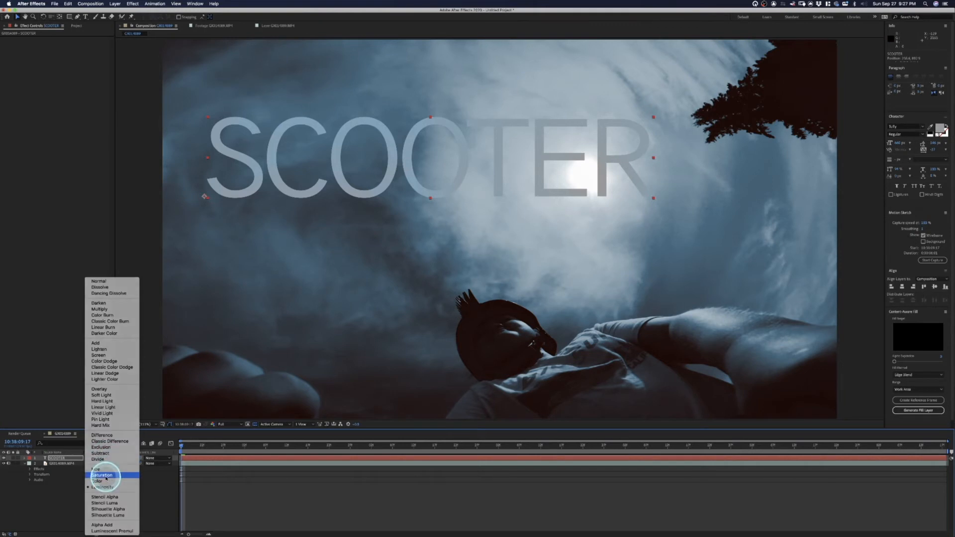
click(106, 476)
click(103, 459)
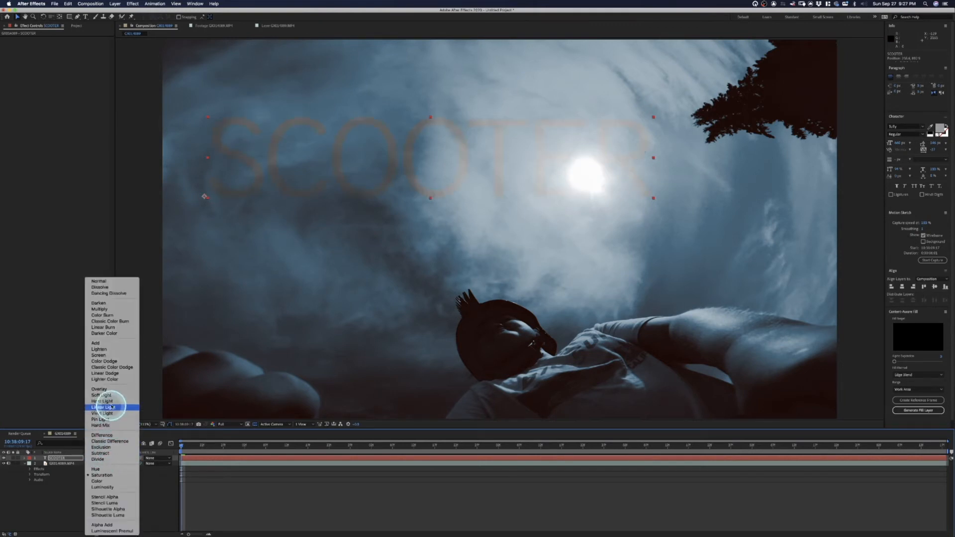
click(109, 436)
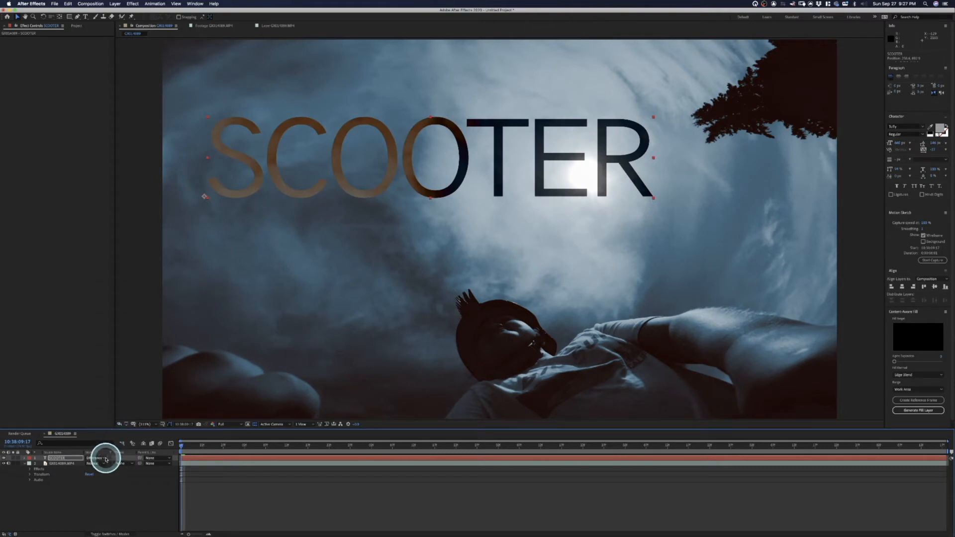
click(106, 459)
click(106, 442)
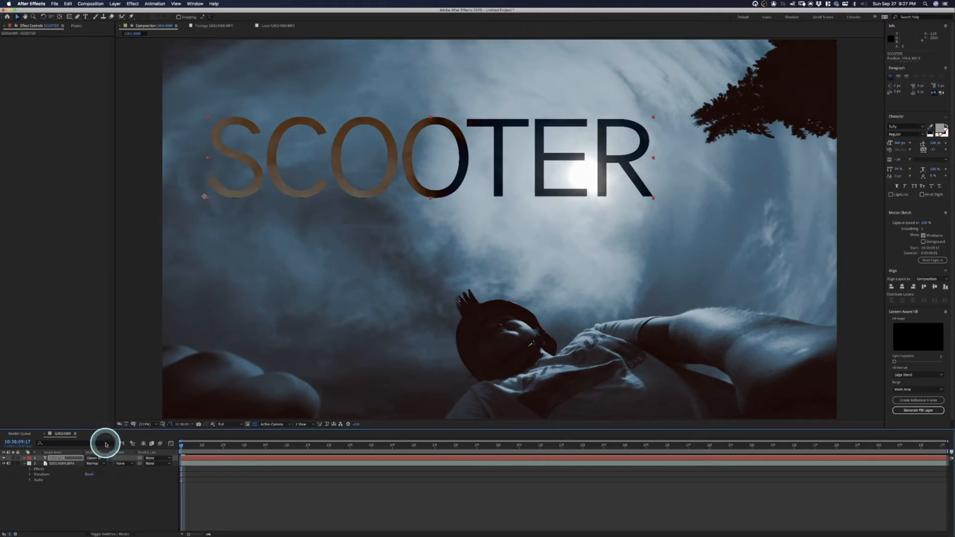
Step: Try the Hard Light and Color Dodge blending modes on the SCOOTER text layer
click(103, 460)
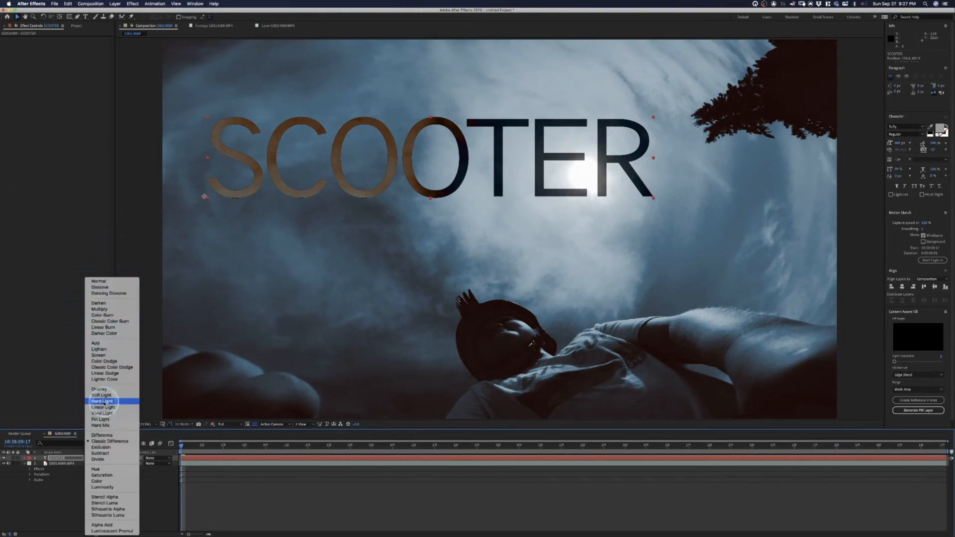
click(105, 403)
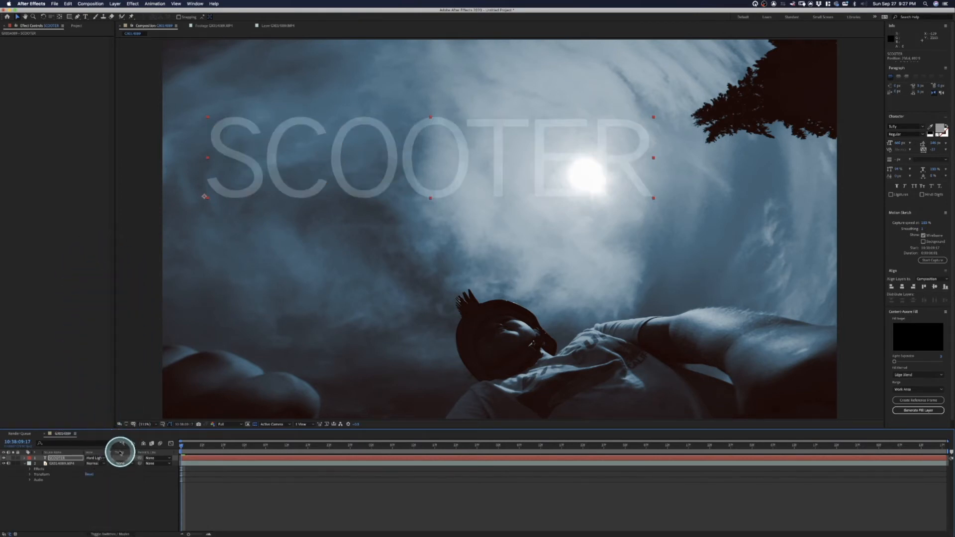
click(98, 459)
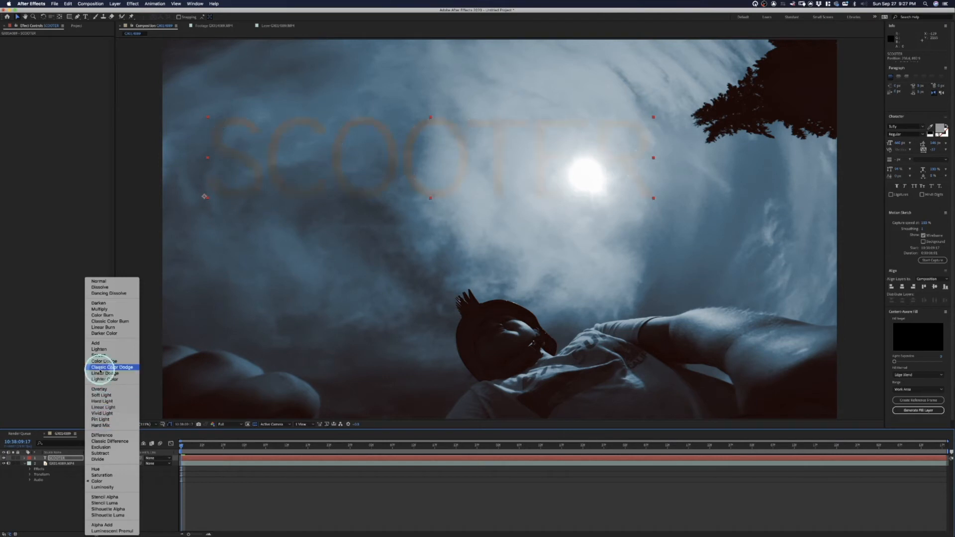
click(102, 361)
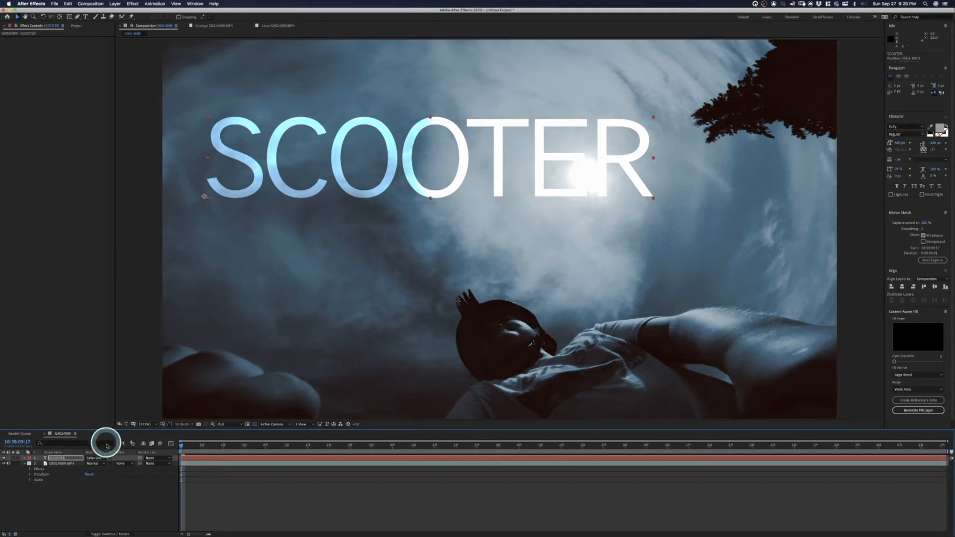
Step: Change the fill color of the SCOOTER text to a dark crimson red
double_click(45, 458)
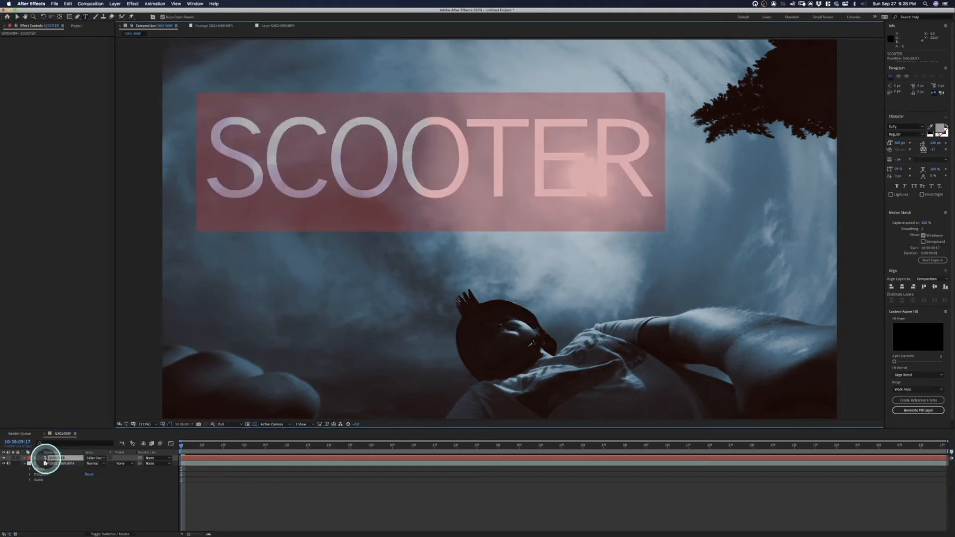
click(939, 128)
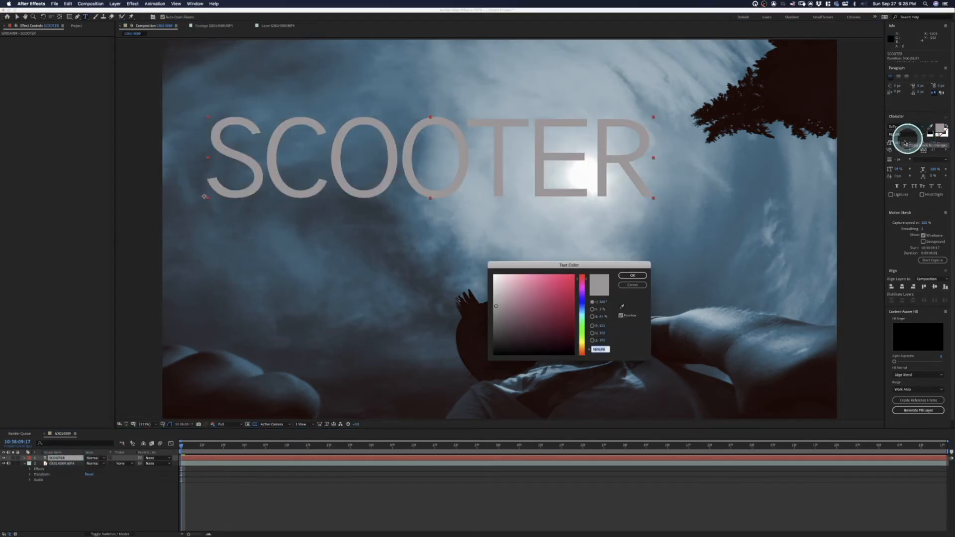
click(567, 284)
click(621, 278)
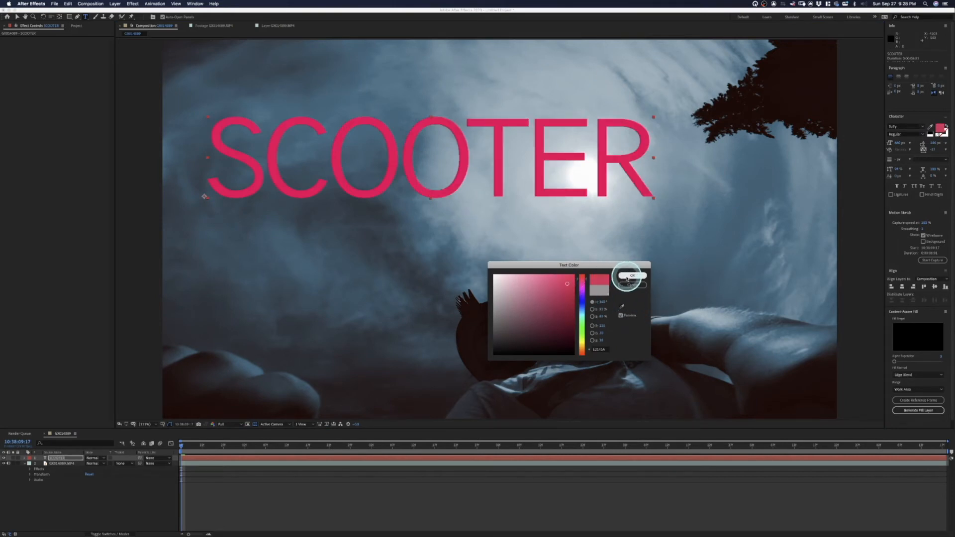
click(567, 309)
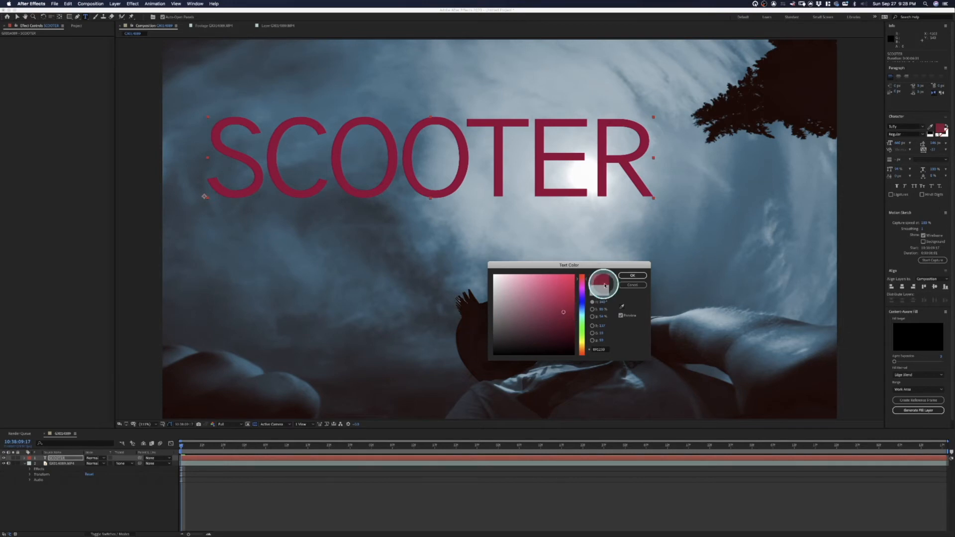
click(631, 276)
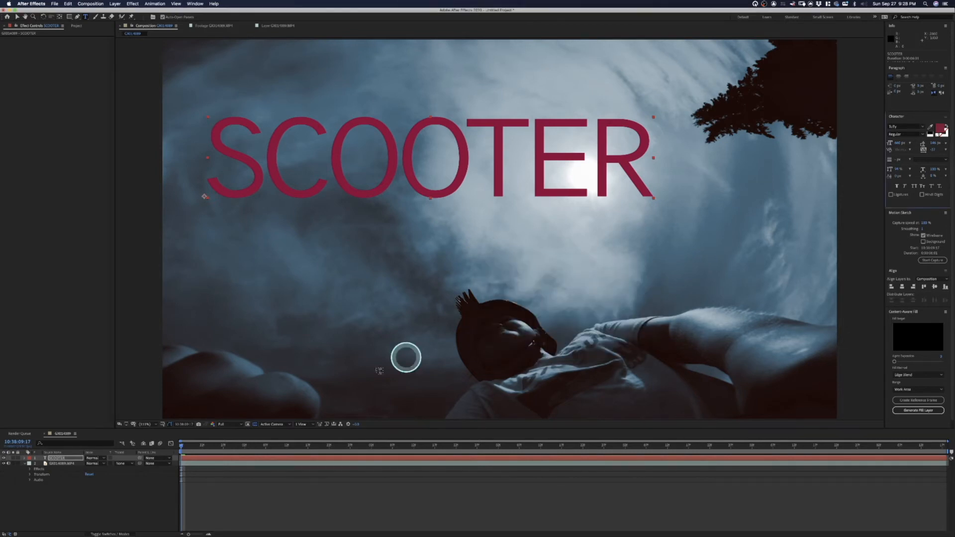
Step: Try the Linear Light, Subtract and Hue blending modes on the crimson SCOOTER text layer
click(95, 459)
click(107, 404)
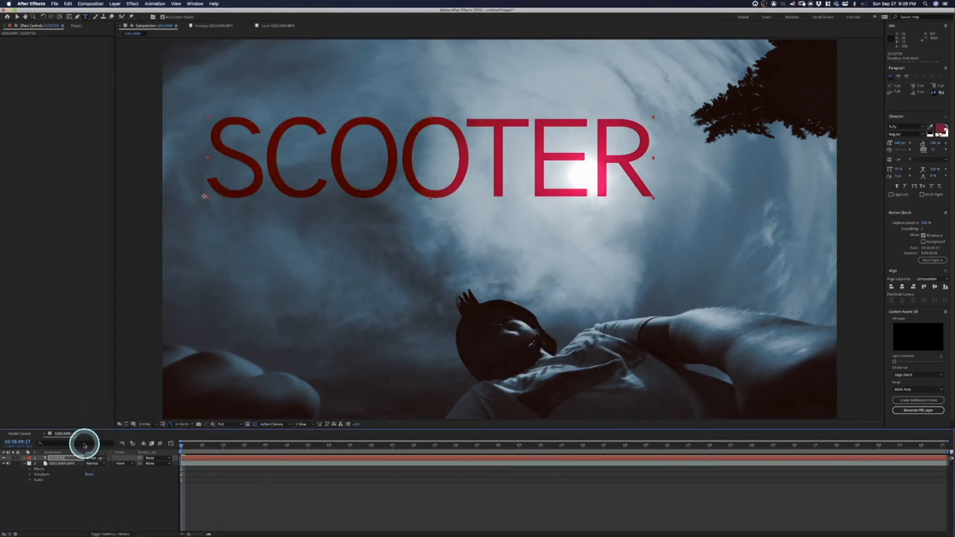
click(94, 458)
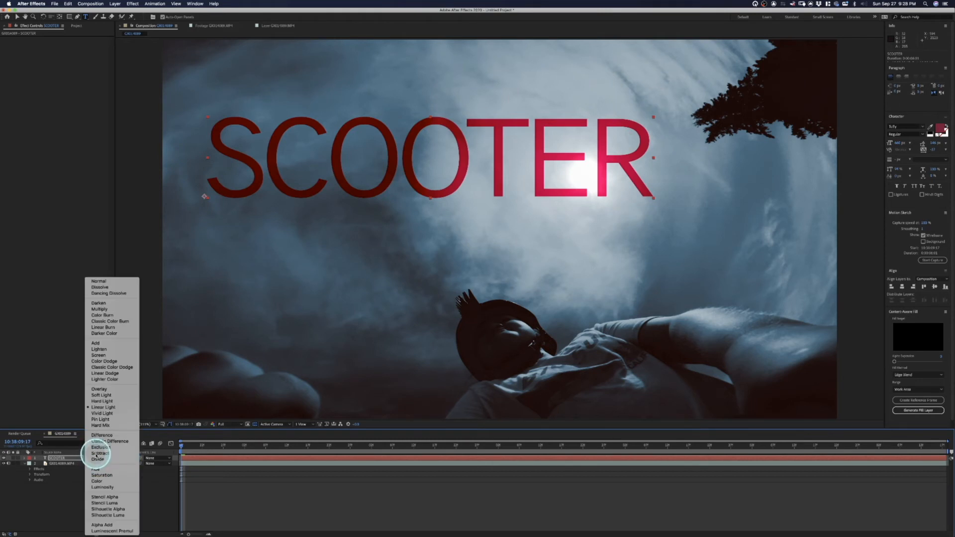
click(98, 454)
click(92, 453)
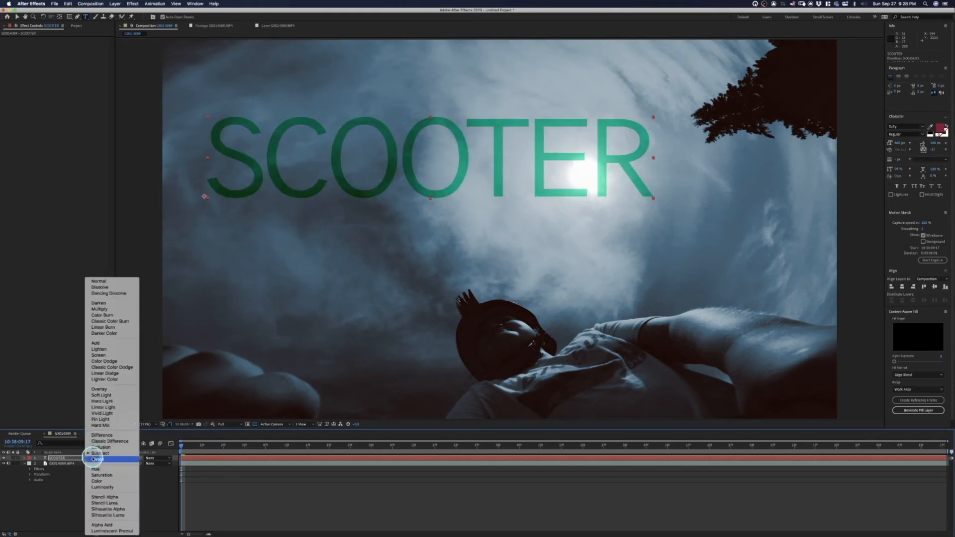
click(99, 469)
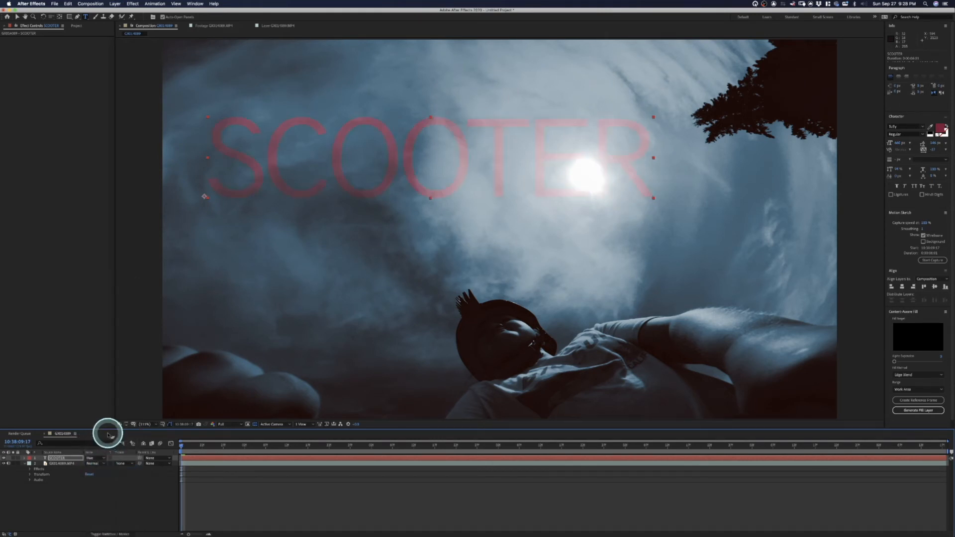
Step: Set the SCOOTER text layer's blending mode to Overlay and change the text's fill color to a medium blue
click(92, 458)
click(102, 390)
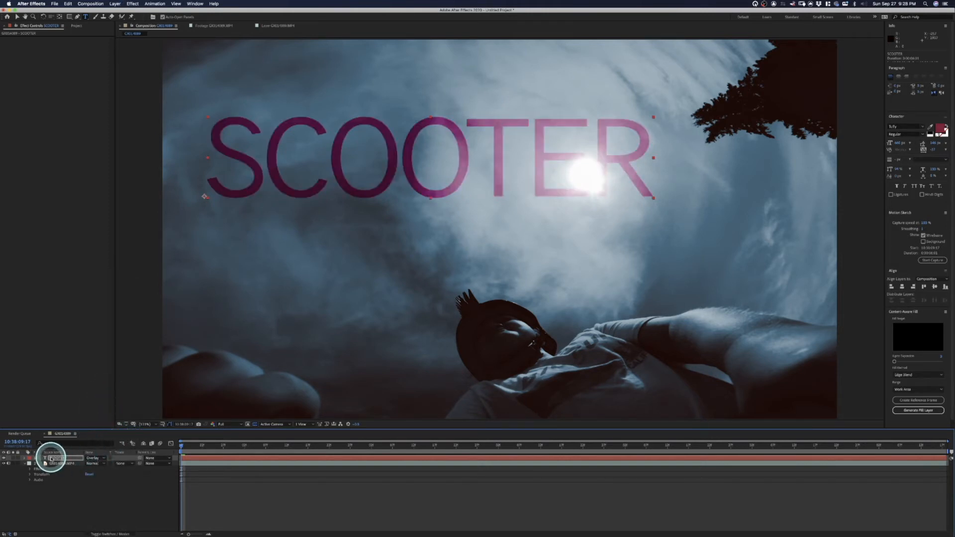
click(939, 130)
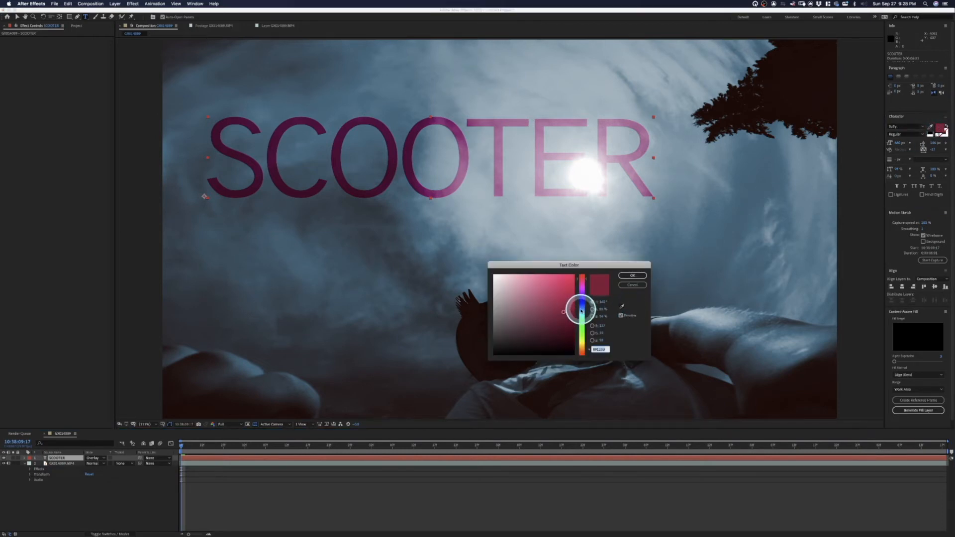
mouse_move(580, 319)
mouse_down()
mouse_move(582, 343)
mouse_move(586, 303)
mouse_move(587, 312)
mouse_move(568, 304)
mouse_up()
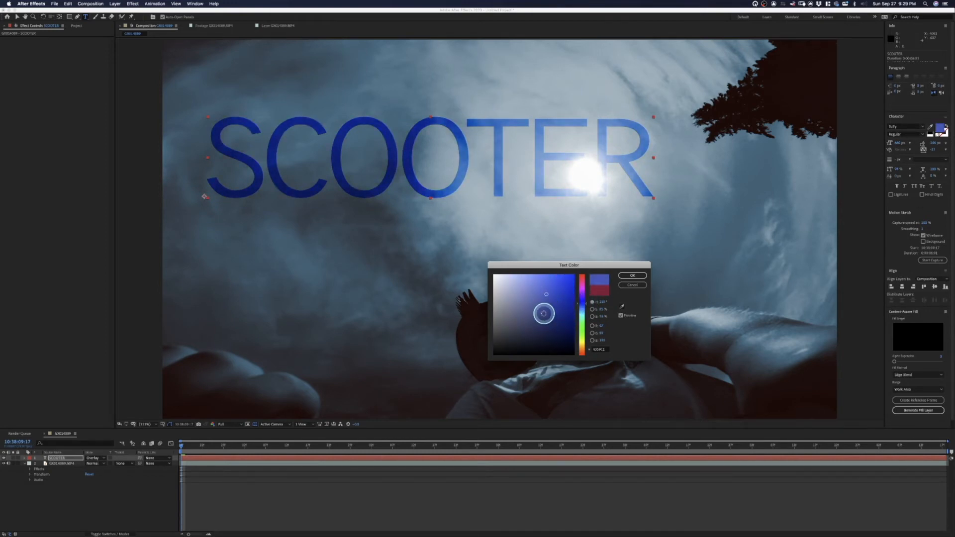
drag(539, 316, 546, 309)
key(Return)
Step: Play a preview of the composition, lower its preview resolution to Third, and play it again
click(70, 444)
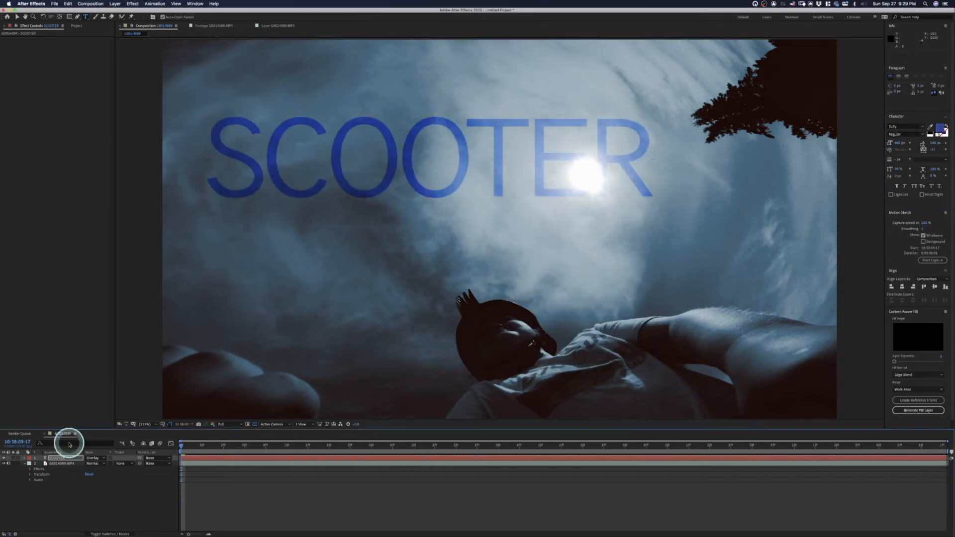
key(space)
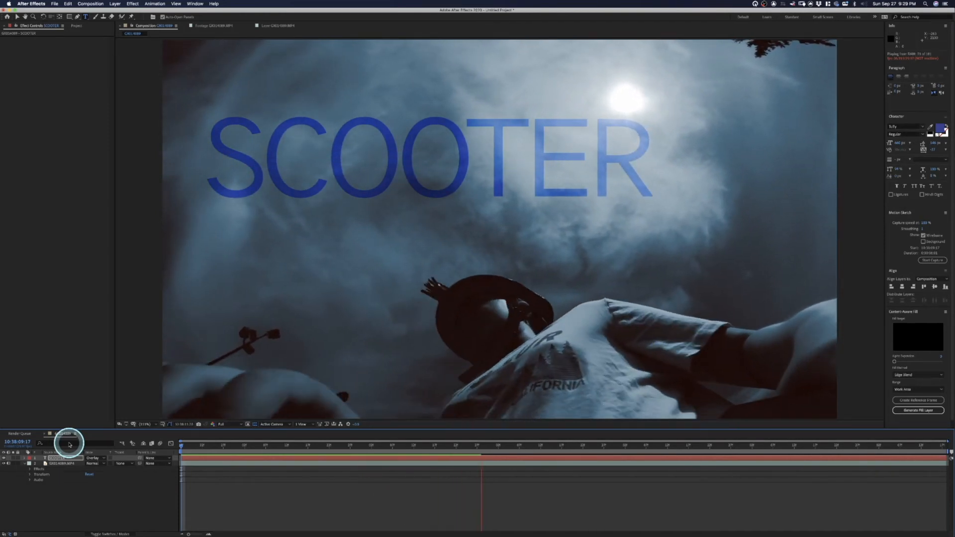
key(space)
click(229, 426)
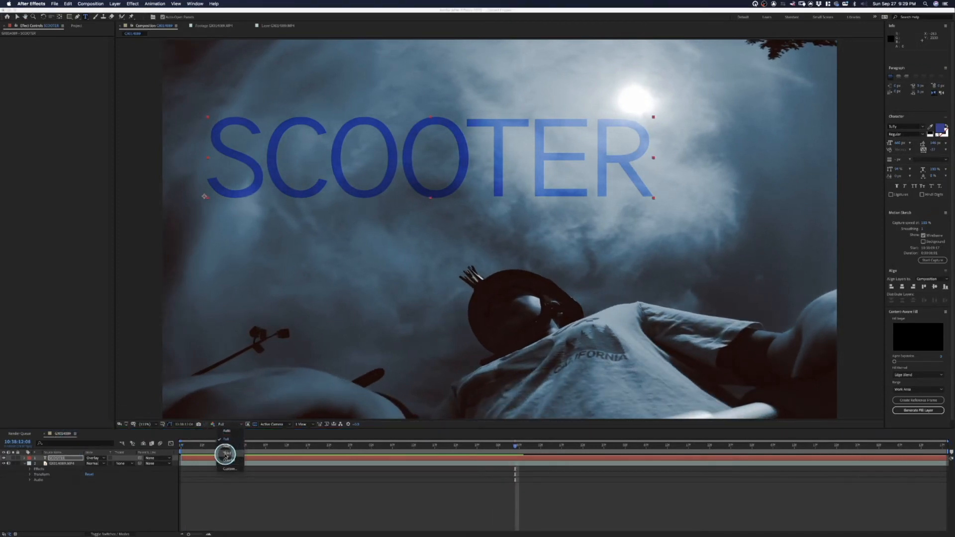
click(227, 454)
key(space)
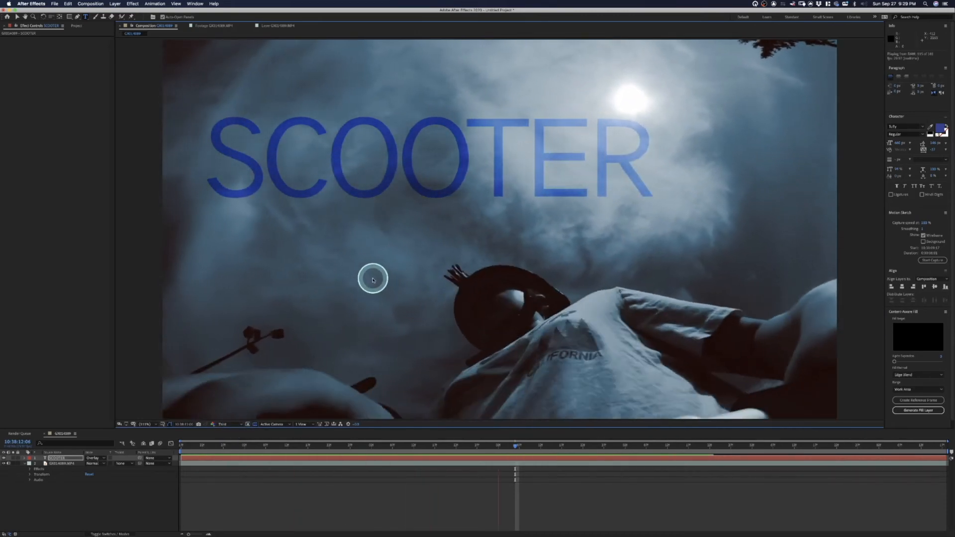
Step: Maximize individual panels, such as the timeline, to the full window and restore them while the preview plays
key(grave)
key(grave)
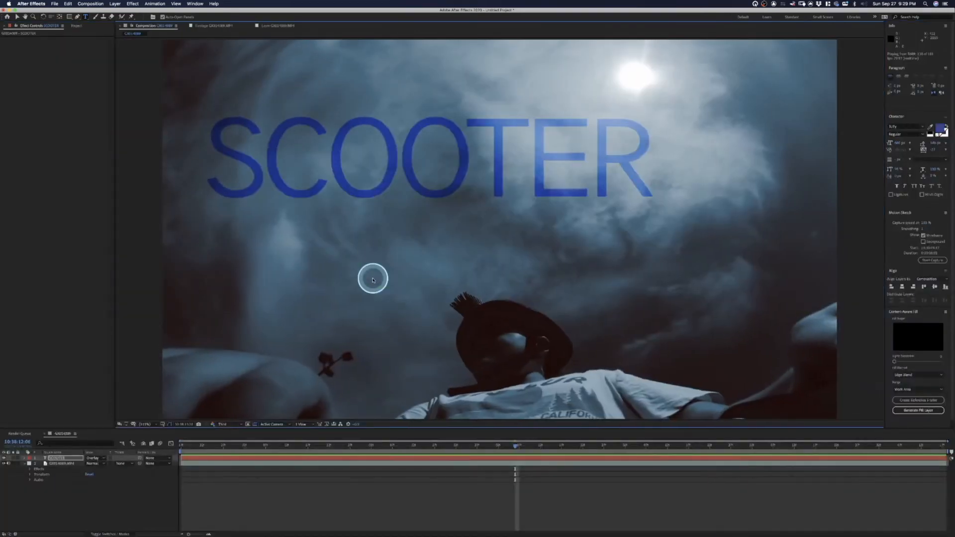
key(grave)
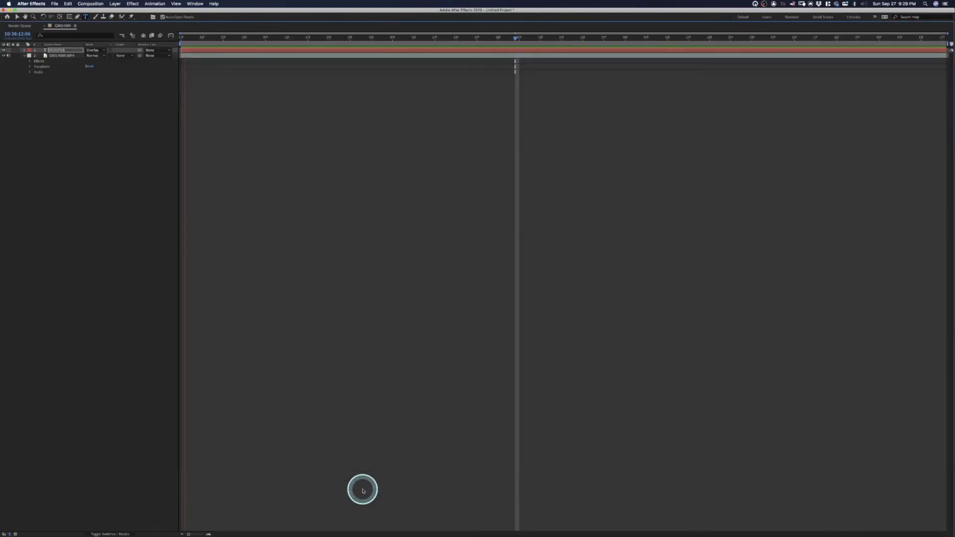
key(grave)
key(grave)
key(grave)
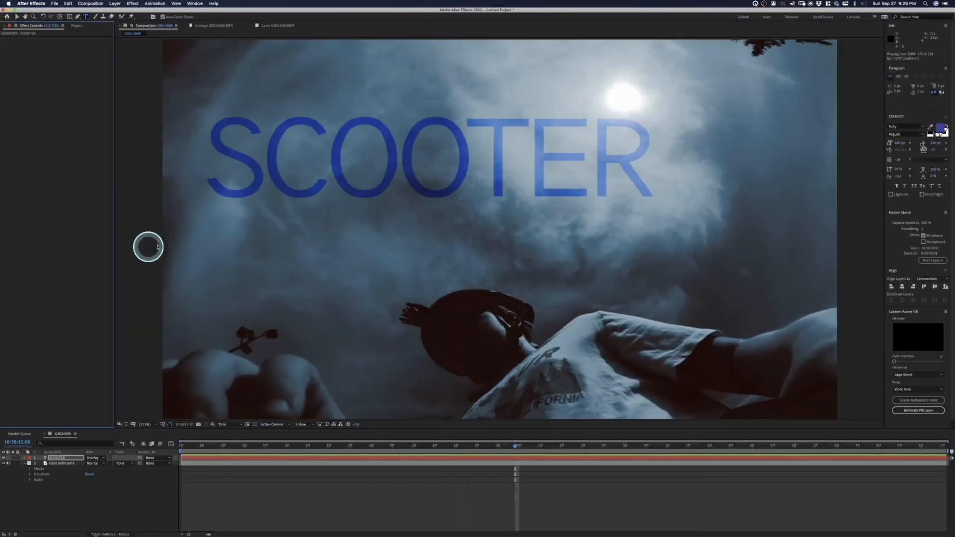
key(grave)
key(grave)
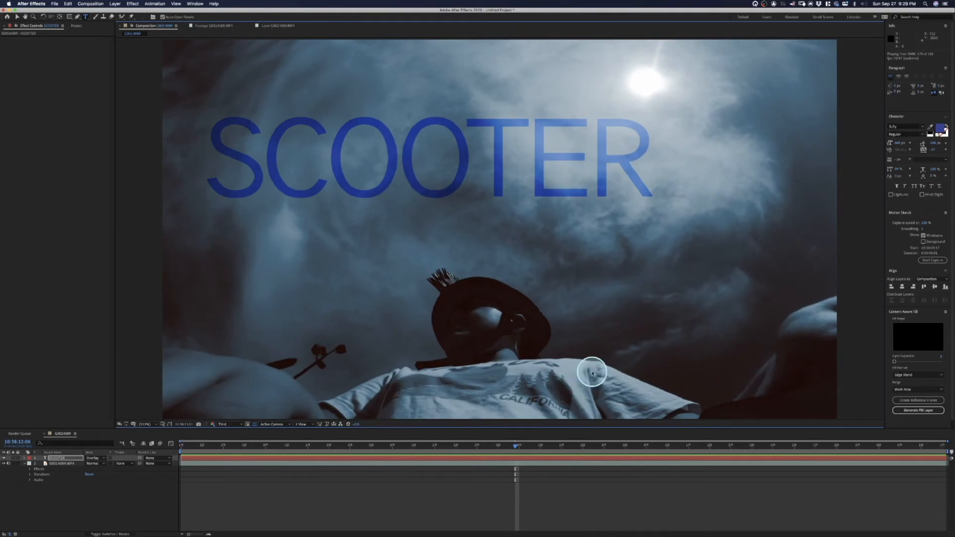
Step: Move the current time back to the start of the composition
drag(288, 448, 156, 442)
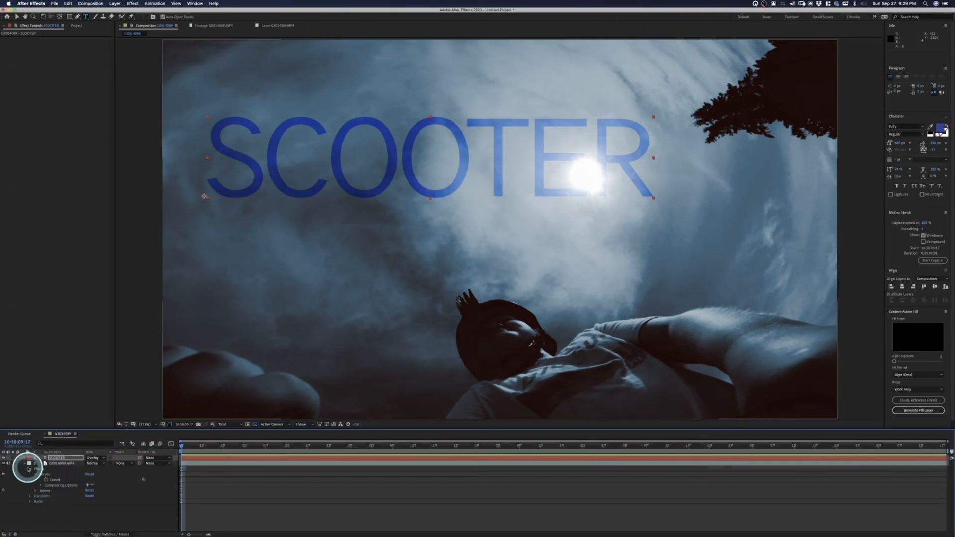
Step: Enable keyframing for the Tritone effect's Blend With Original on the video clip at the composition's start and play the preview
click(36, 492)
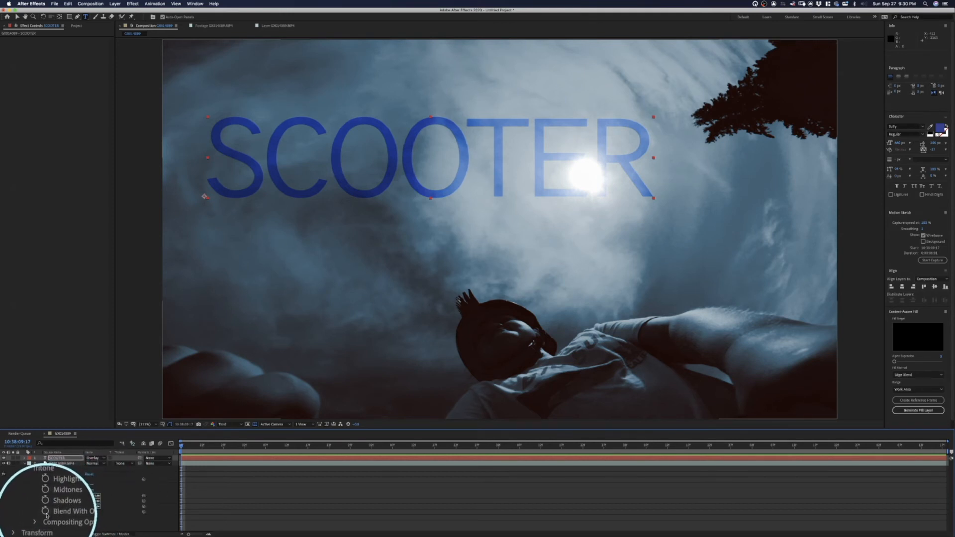
click(50, 512)
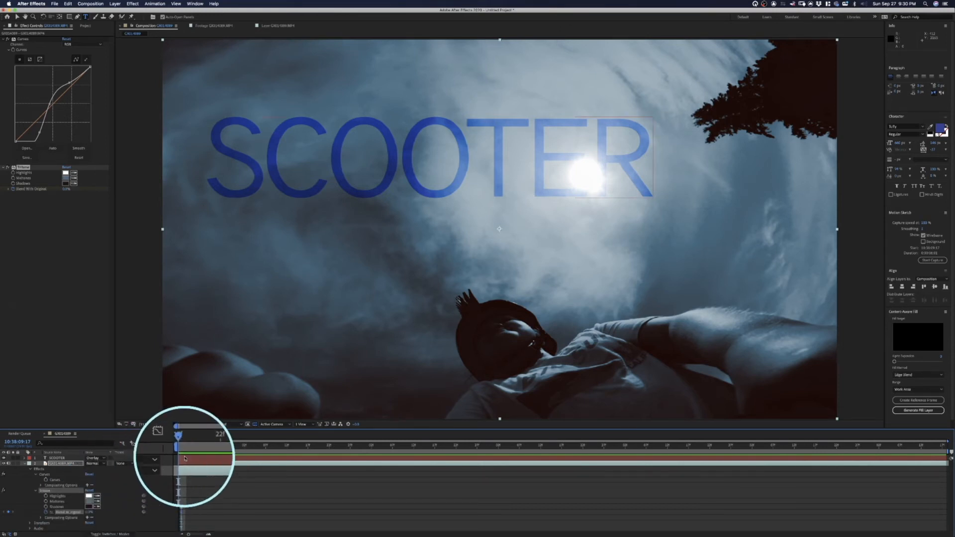
key(space)
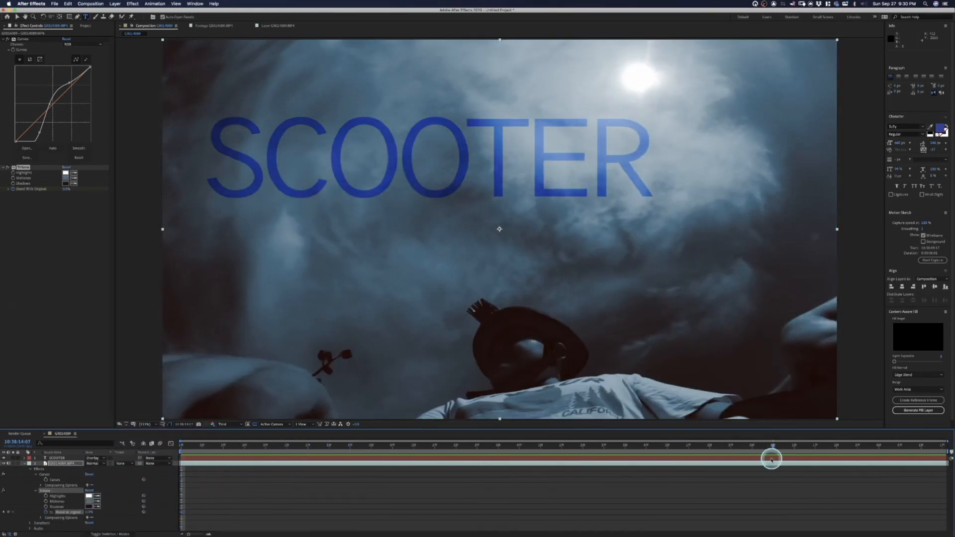
Step: Set the video clip's Tritone Blend With Original to 90% at about 10:36:13 and play back the color transition
click(617, 446)
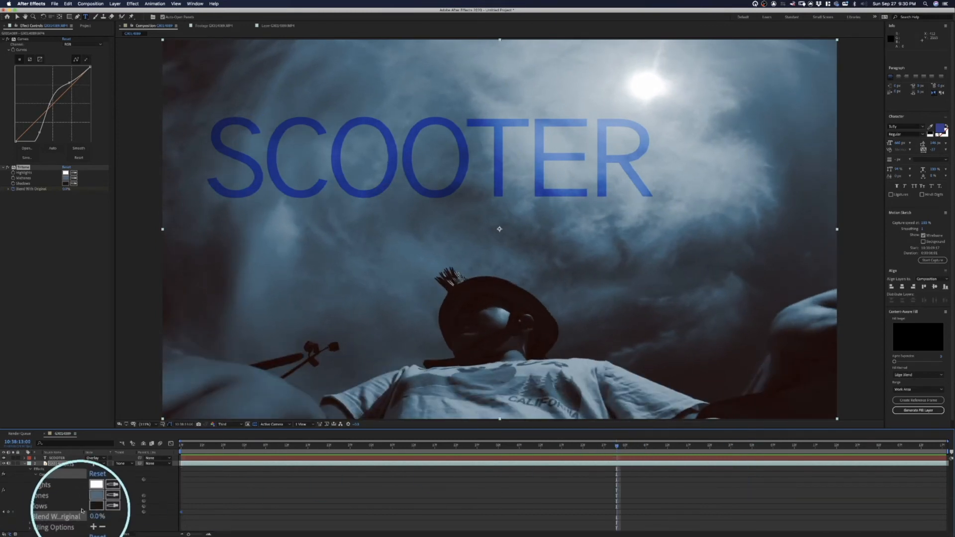
right_click(90, 514)
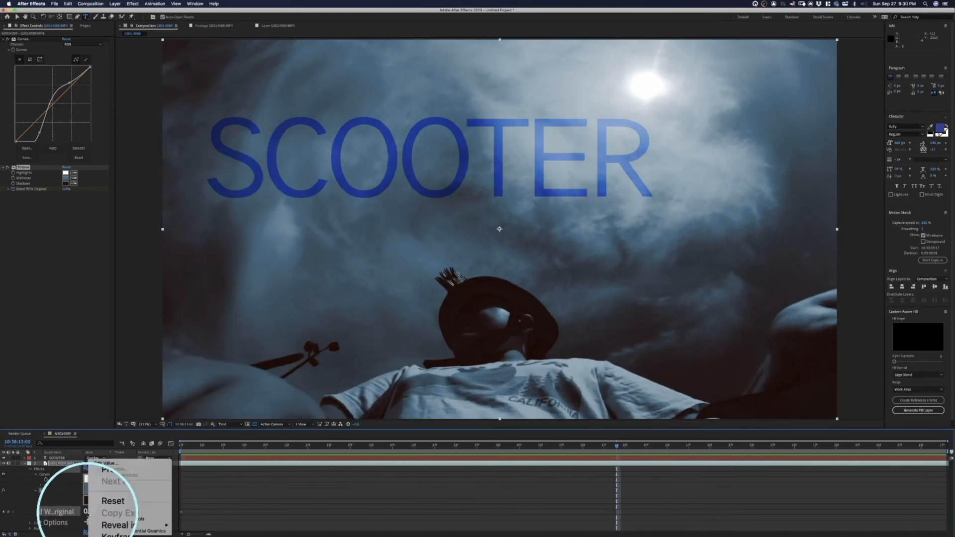
click(86, 514)
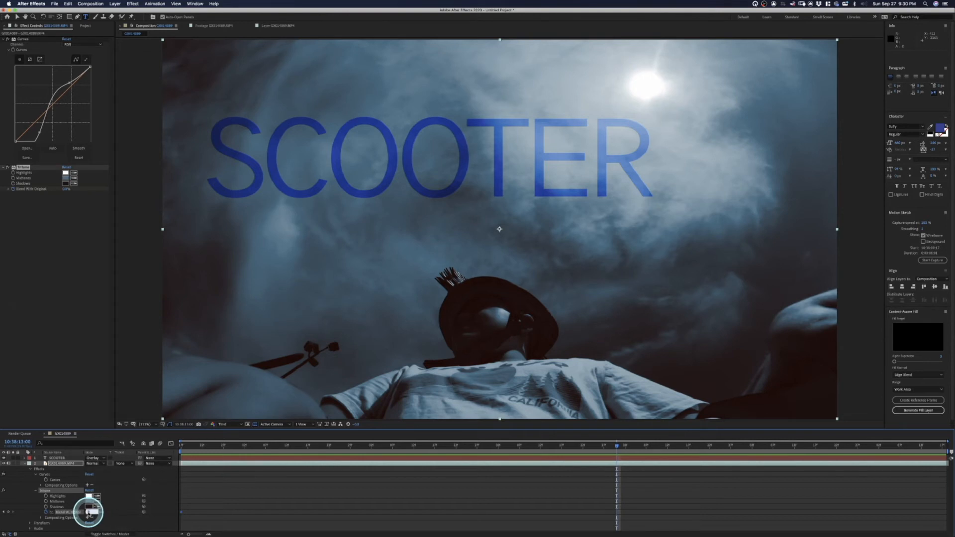
key(Return)
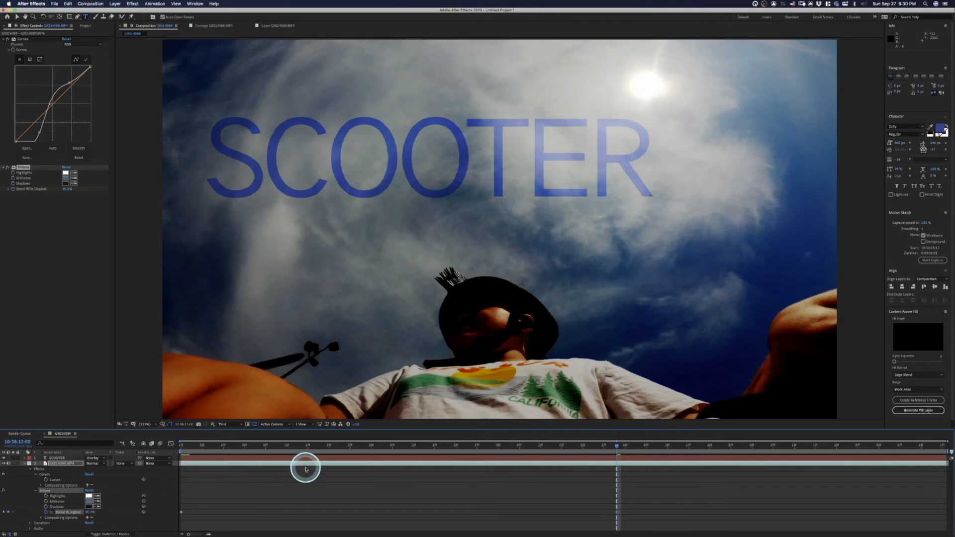
key(space)
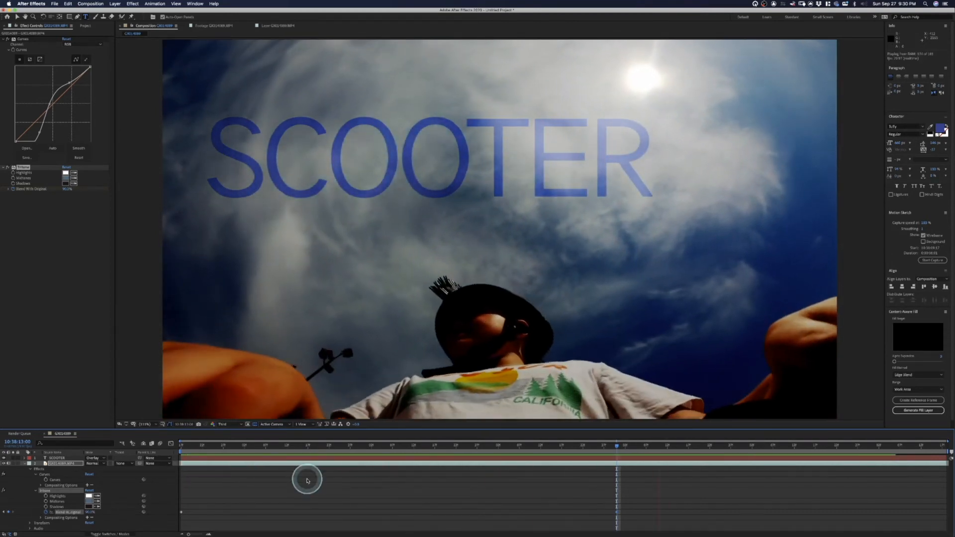
key(space)
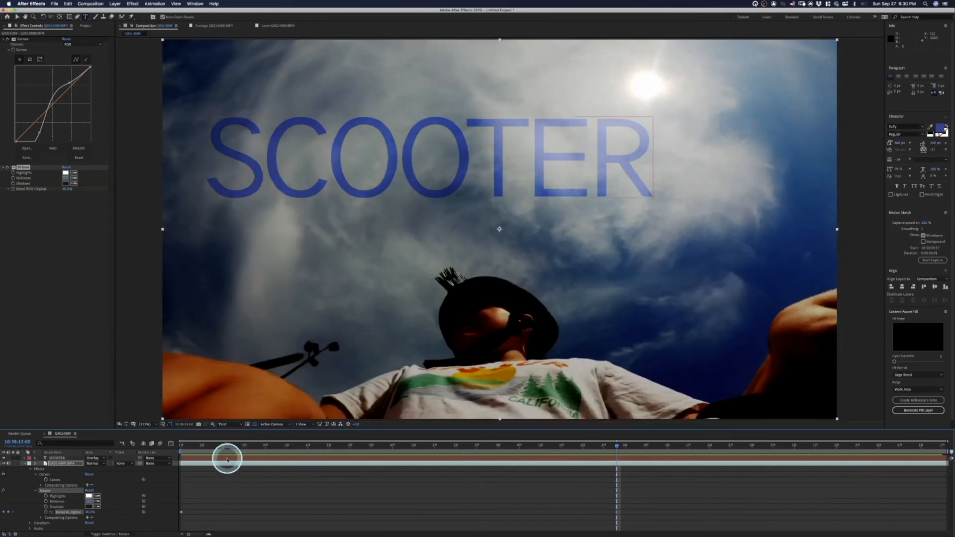
Step: Keyframe the SCOOTER text layer's opacity at the composition's start and at 100% about 2 seconds in
click(187, 446)
click(58, 458)
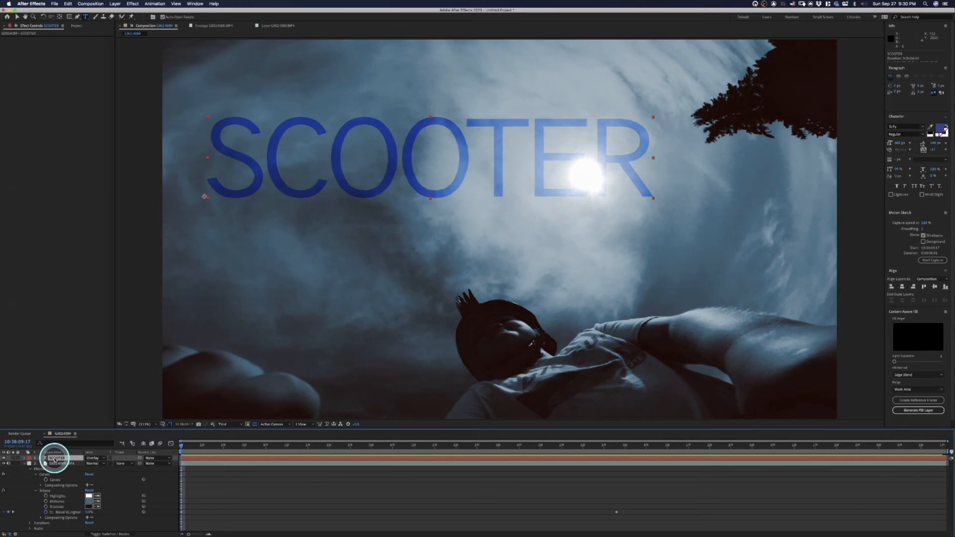
key(t)
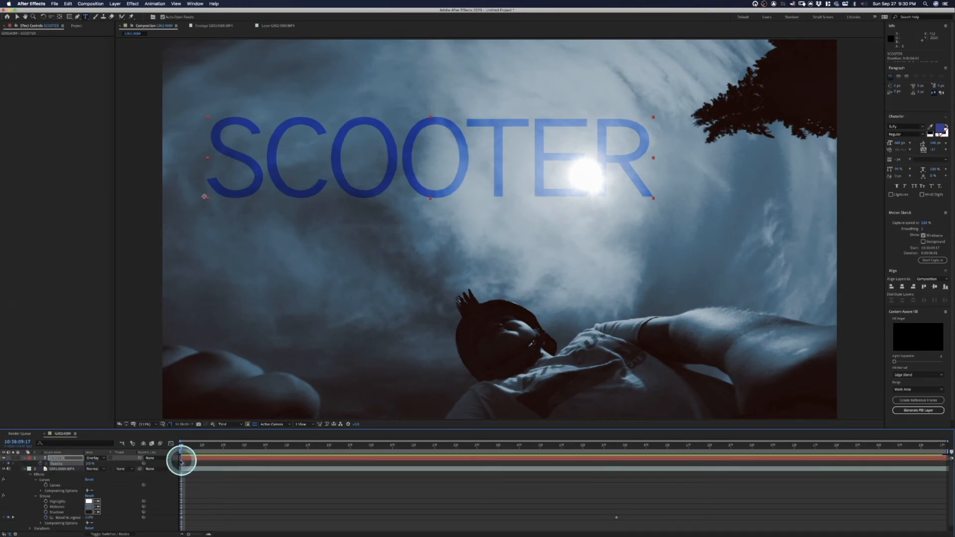
click(440, 446)
drag(440, 446, 459, 463)
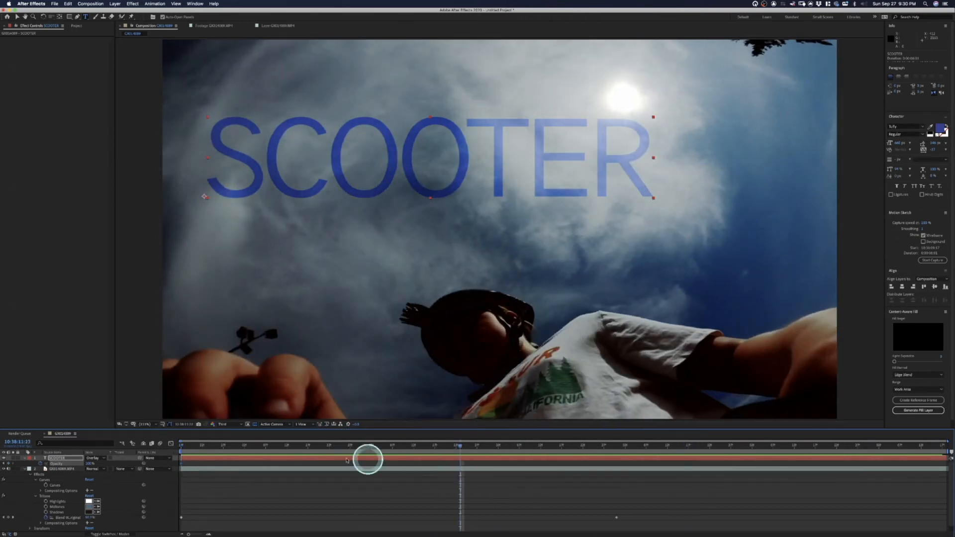
click(88, 464)
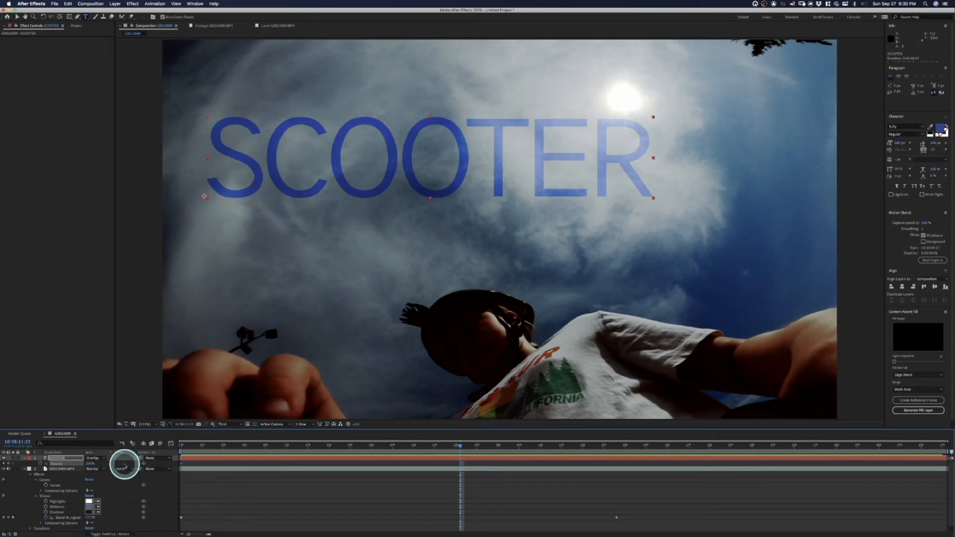
drag(89, 465, 90, 464)
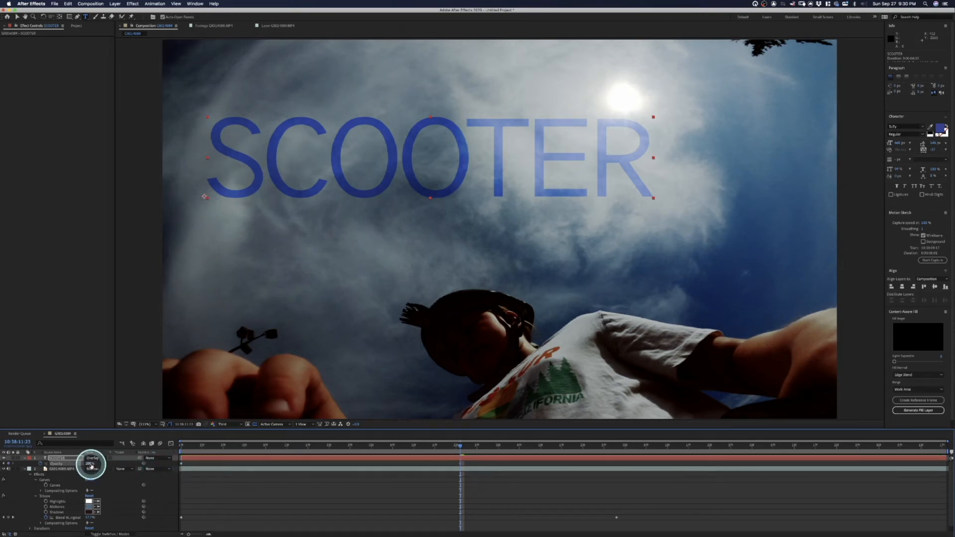
Step: Set the SCOOTER text's opacity to 0% at the composition's start and check the fade-in
click(189, 446)
drag(189, 446, 138, 455)
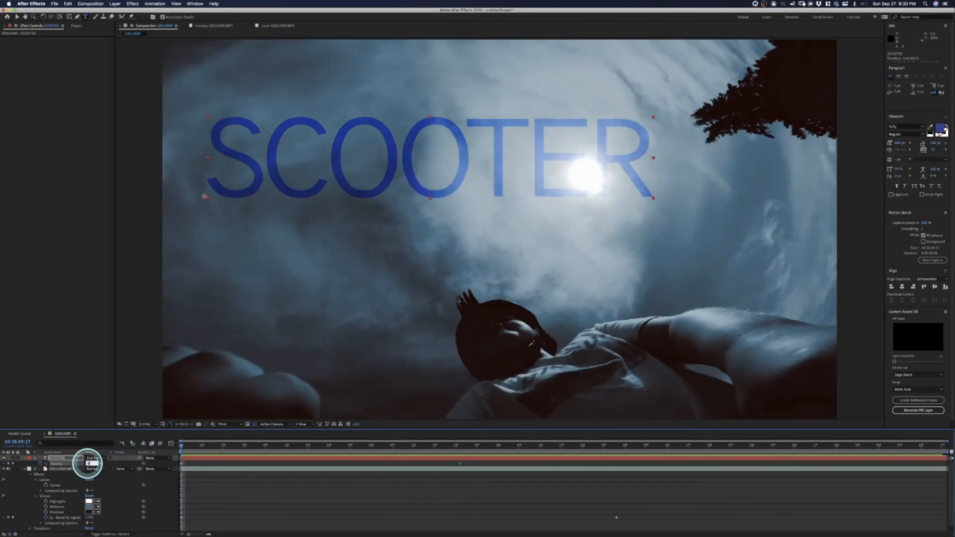
key(space)
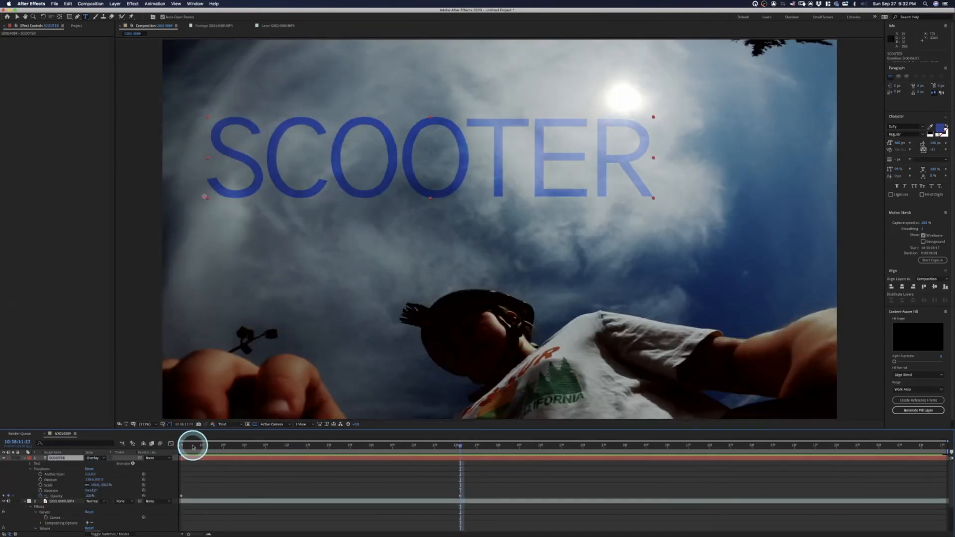
click(194, 447)
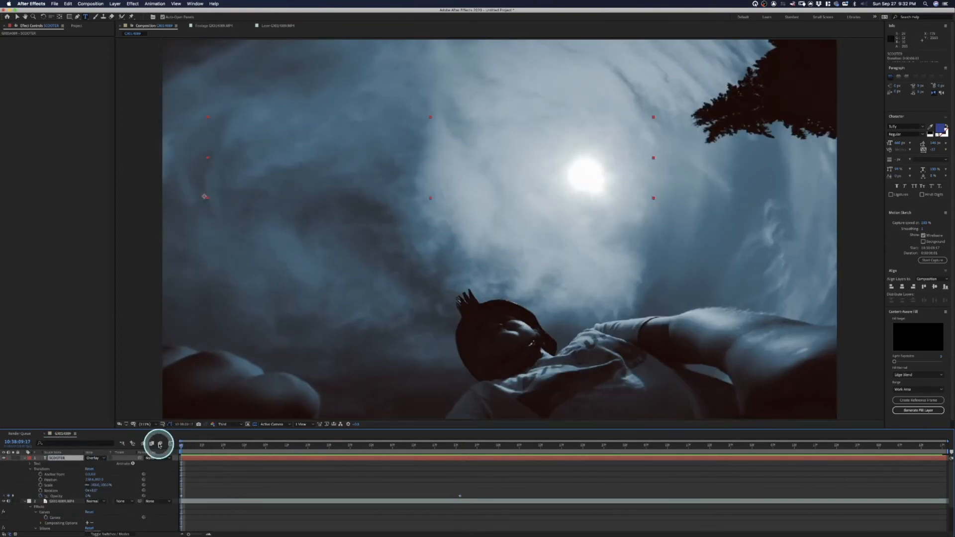
Step: Keyframe the SCOOTER text's current position at its second opacity keyframe, move it above the frame at the start, and preview the slide-in
click(459, 445)
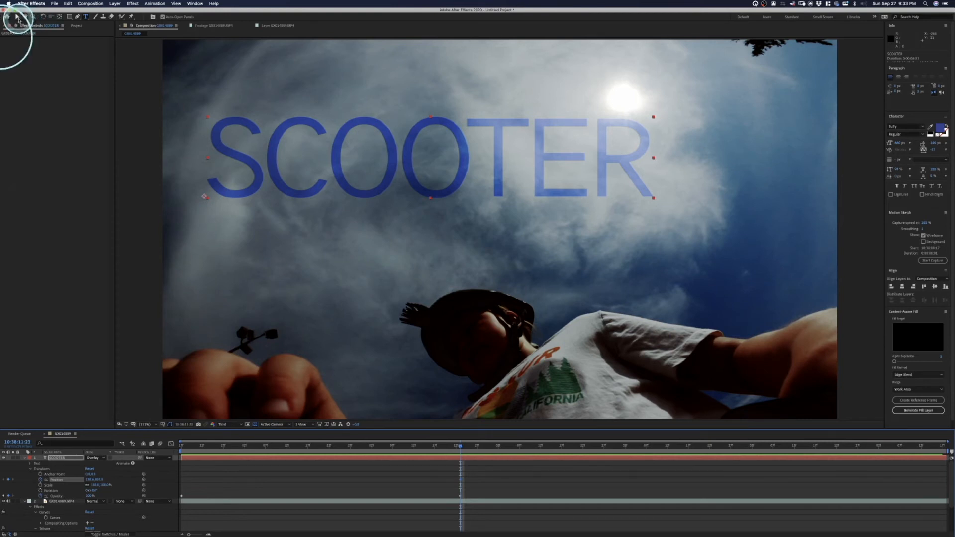
click(18, 17)
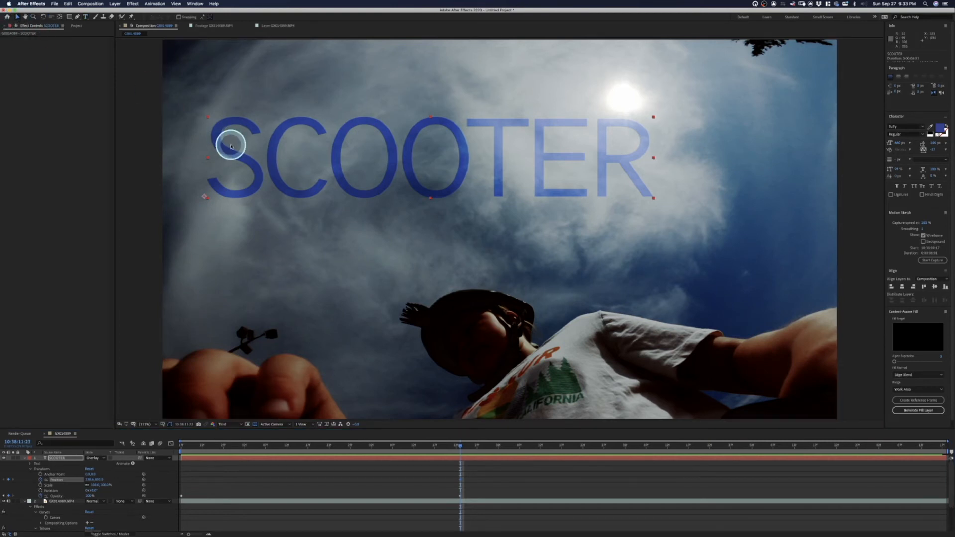
drag(255, 449, 175, 448)
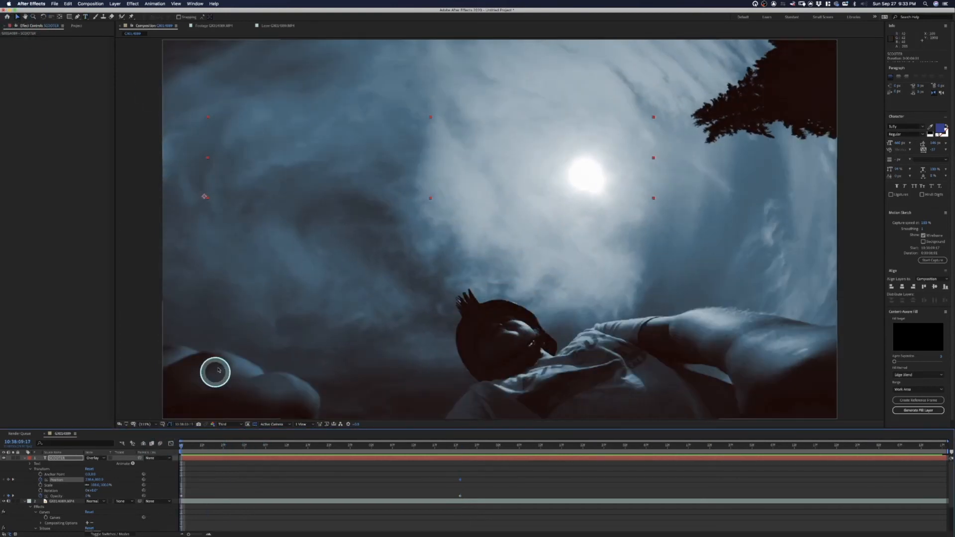
drag(354, 176, 352, 131)
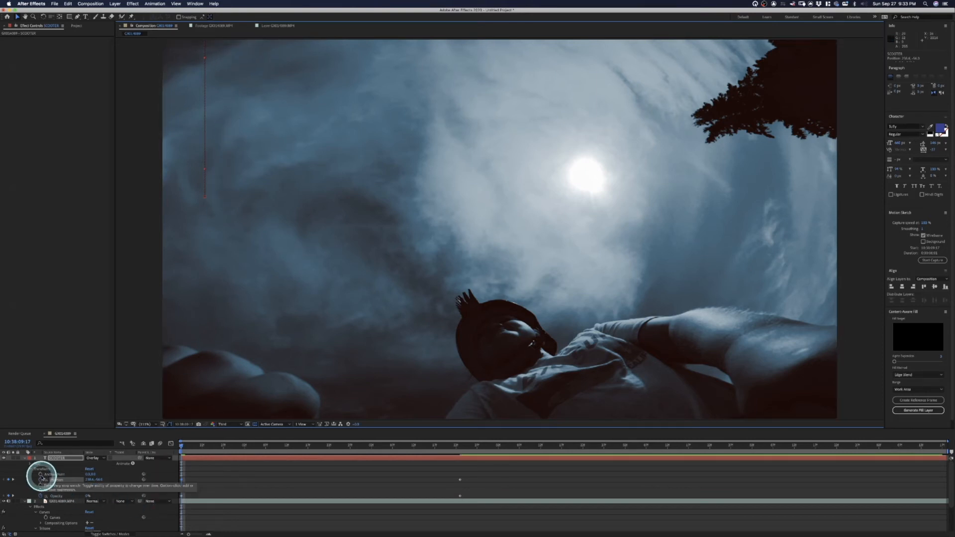
key(space)
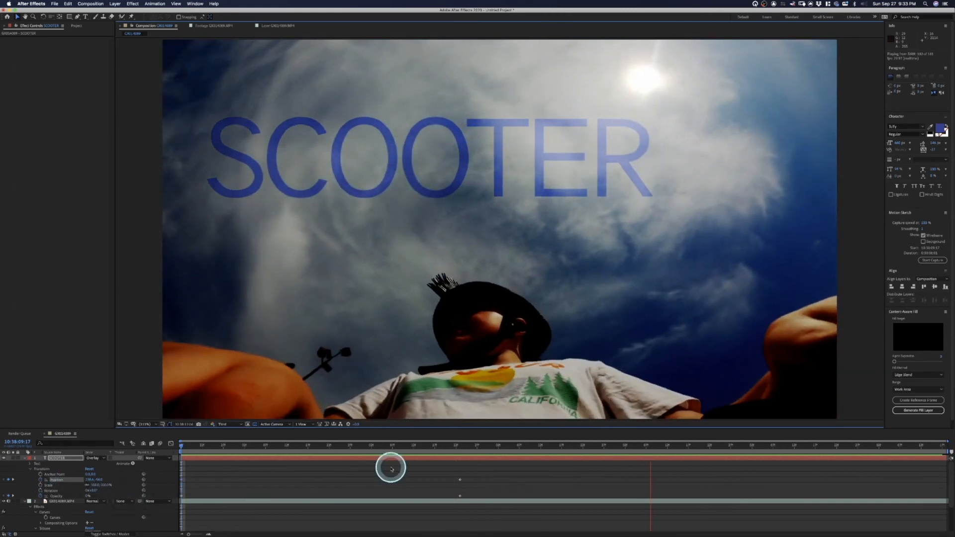
key(space)
Step: Apply Easy Ease to all position and opacity keyframes of the SCOOTER text layer
click(540, 474)
mouse_move(537, 472)
mouse_down()
mouse_move(311, 497)
mouse_move(155, 486)
mouse_move(165, 499)
mouse_up()
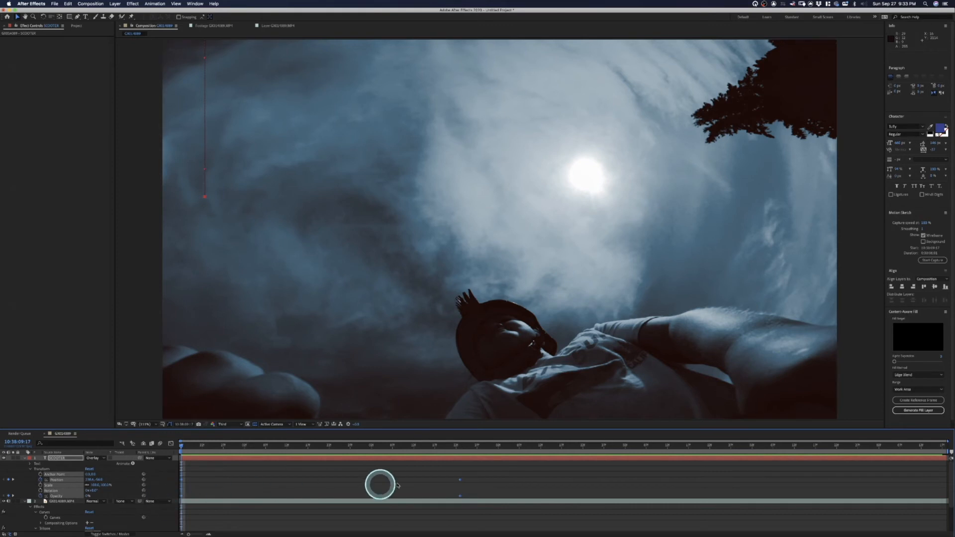
right_click(461, 481)
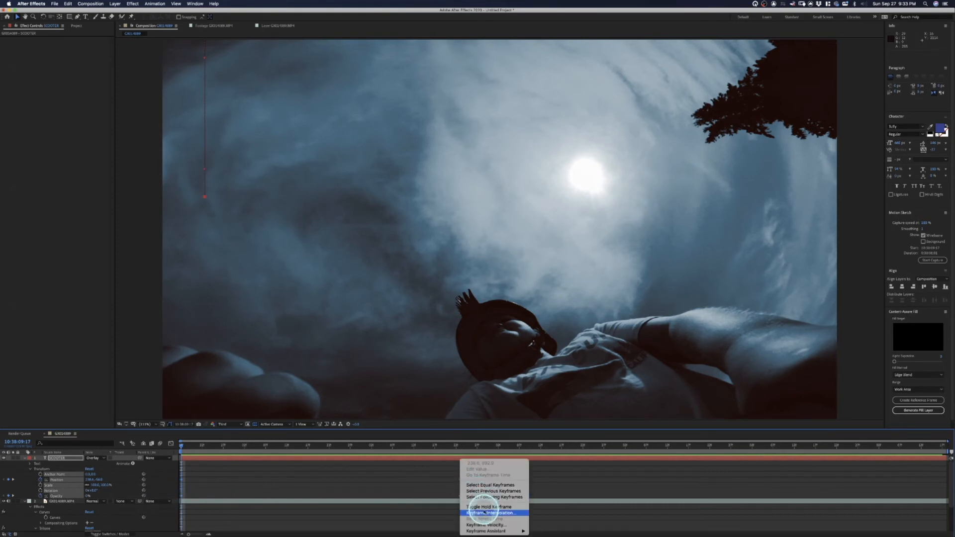
mouse_move(496, 531)
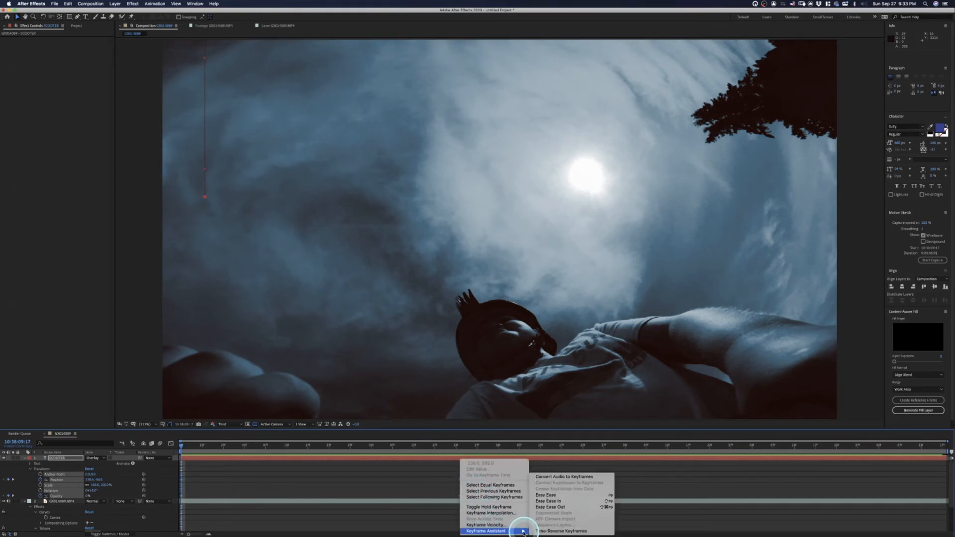
click(549, 495)
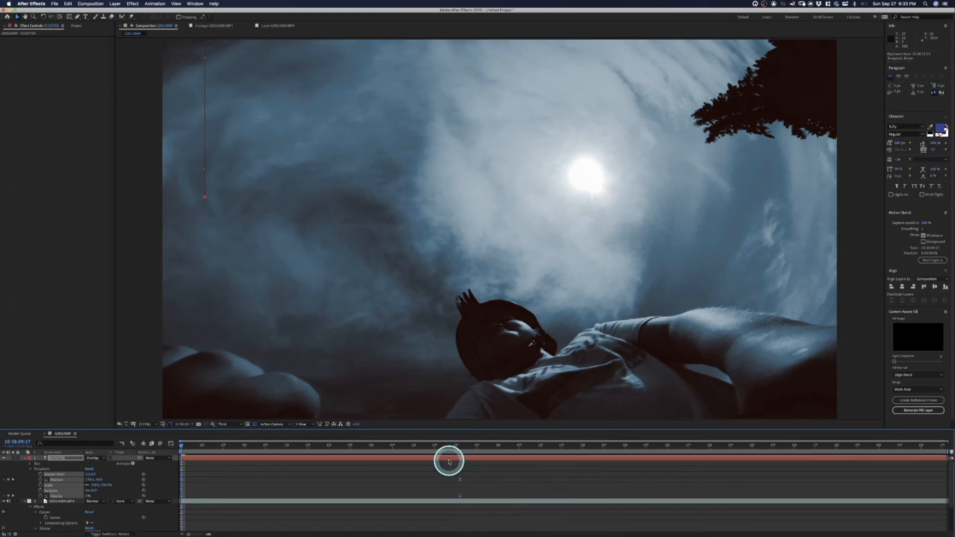
Step: Return to the start, collapse the layers' properties in the timeline, and play back the eased title animation
drag(452, 448, 179, 448)
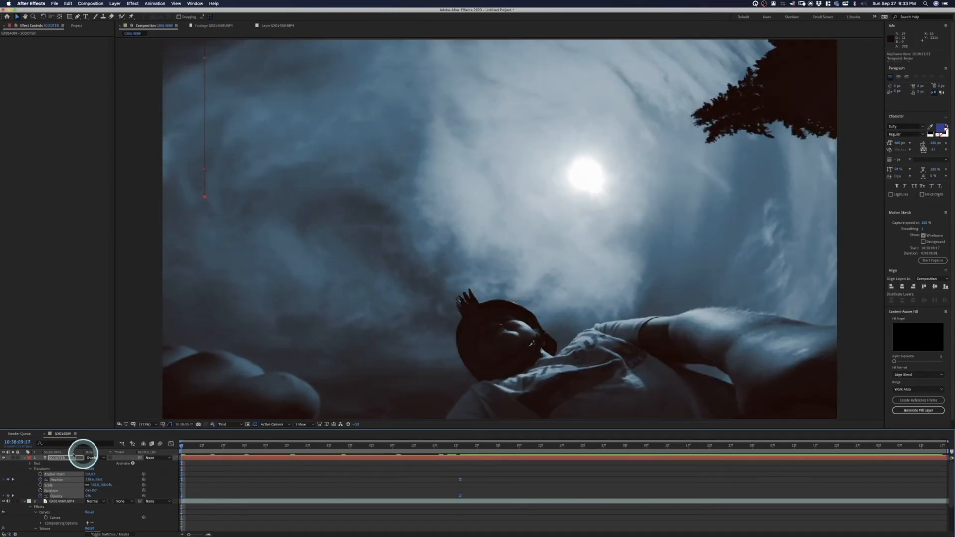
click(25, 457)
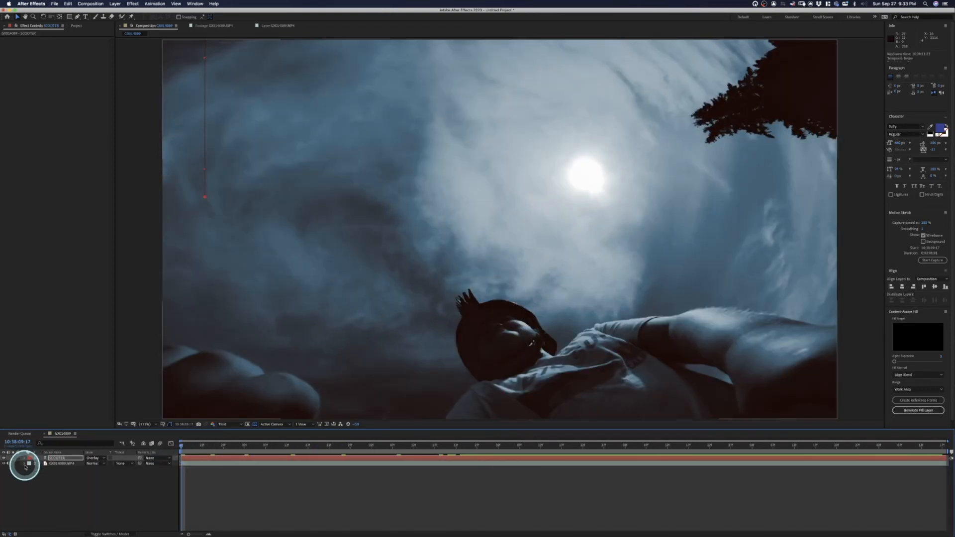
key(space)
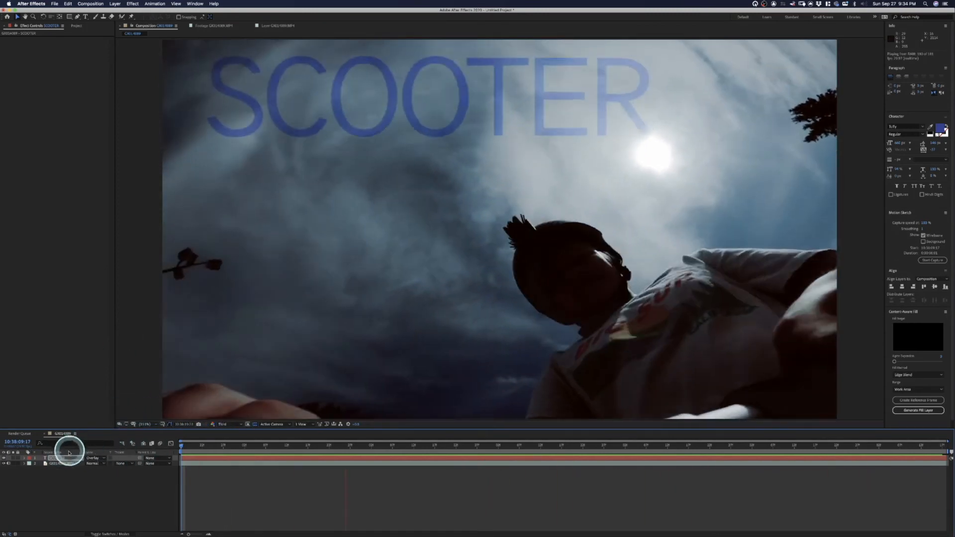
click(72, 451)
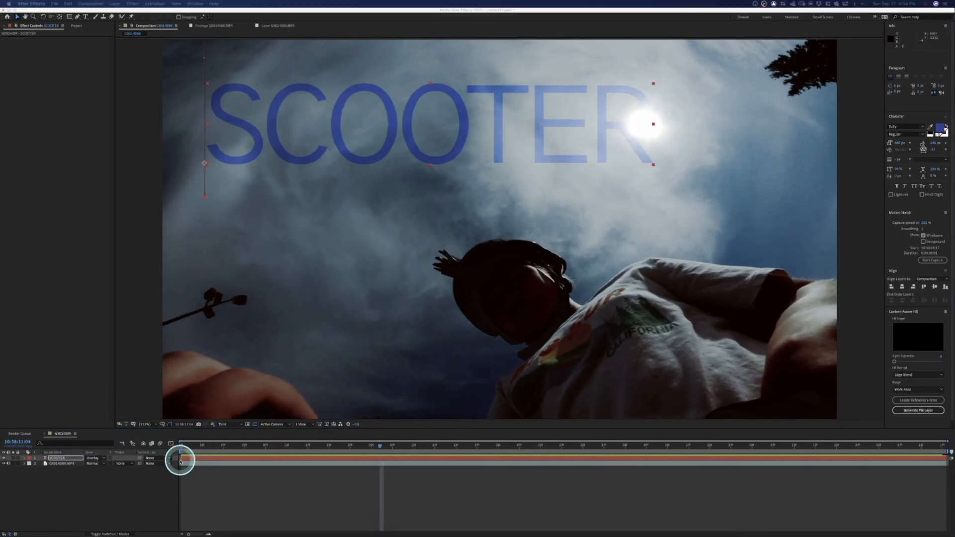
Step: Review the SCOOTER text and video layers, and import the clip GX014086.MP4 into the project
click(53, 460)
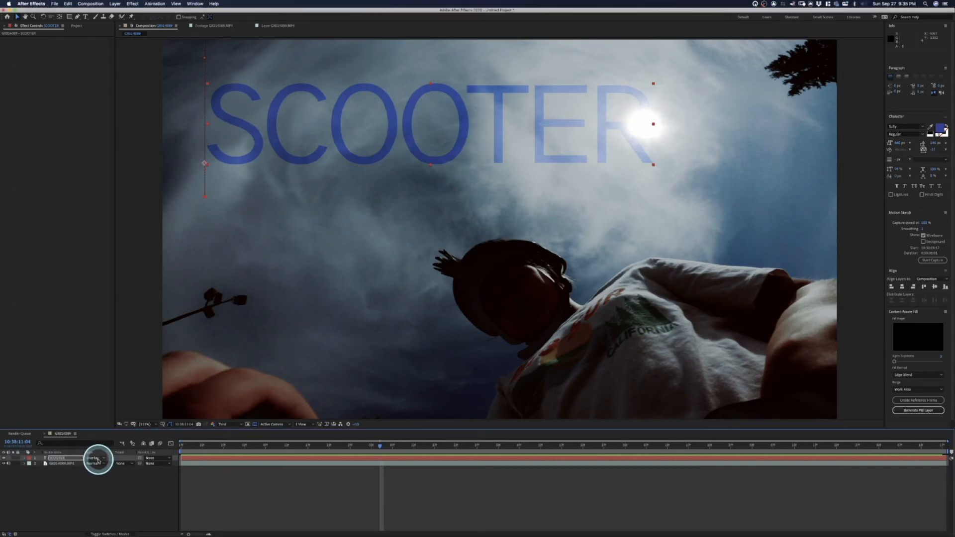
click(71, 464)
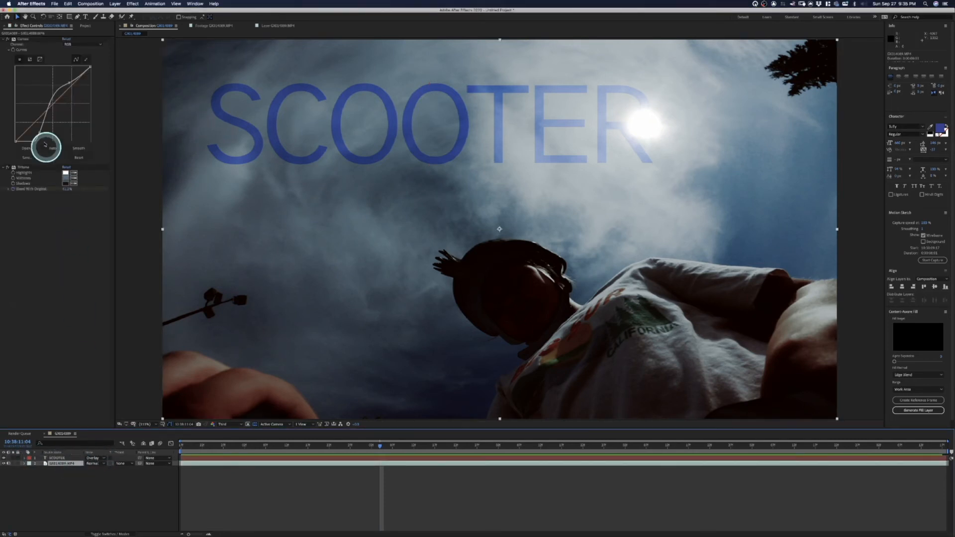
click(85, 25)
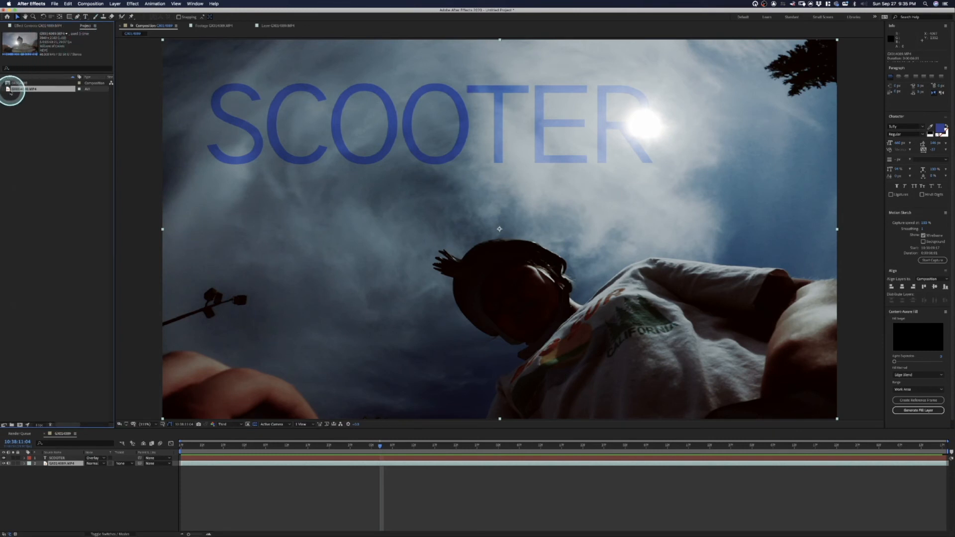
click(13, 124)
right_click(51, 202)
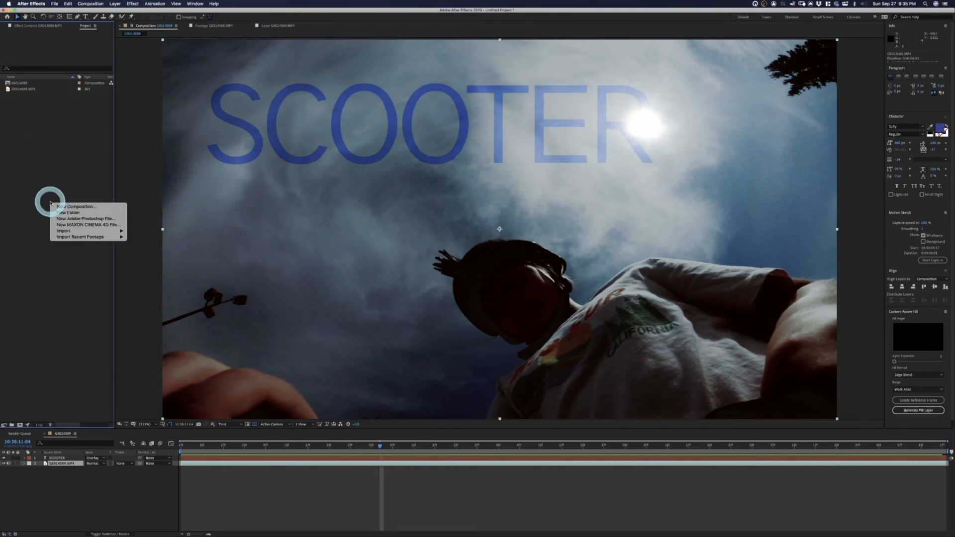
mouse_move(82, 231)
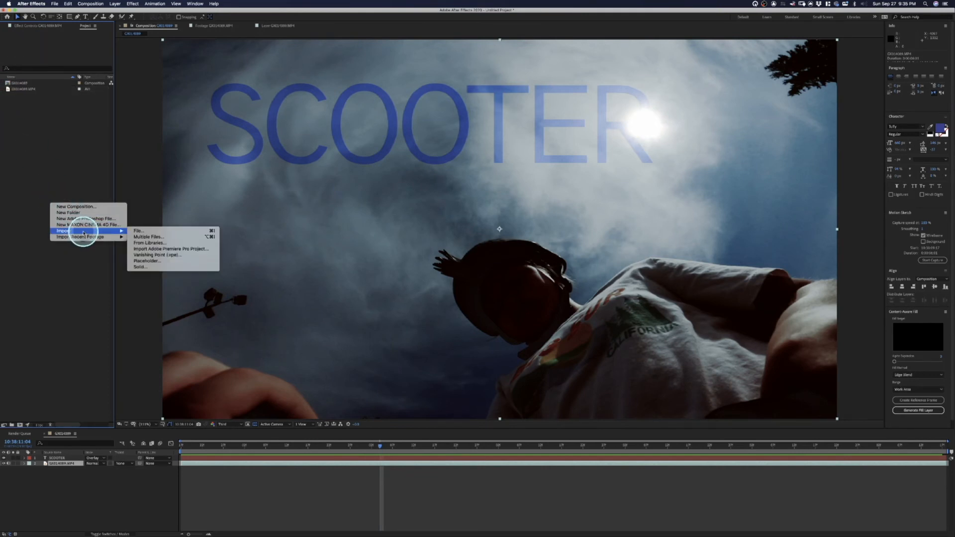
click(144, 231)
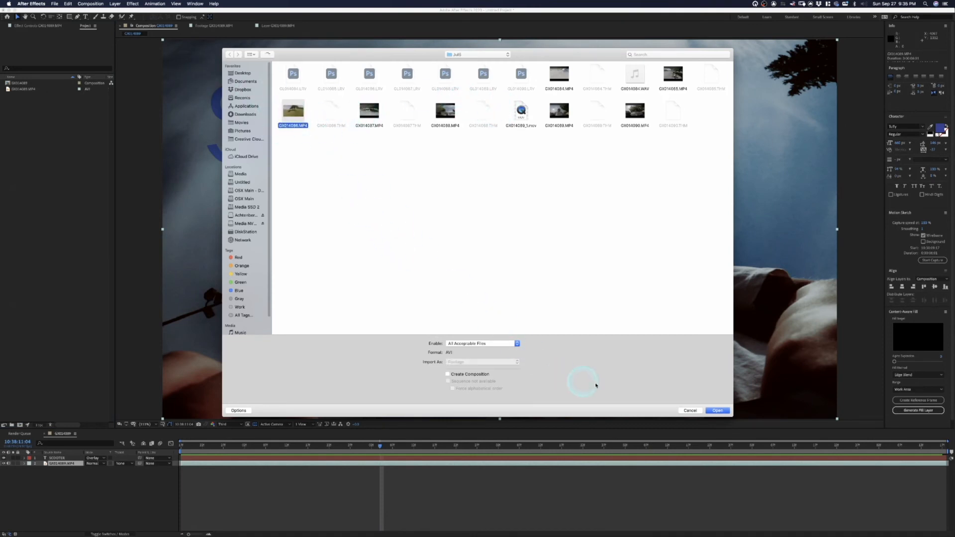
click(717, 410)
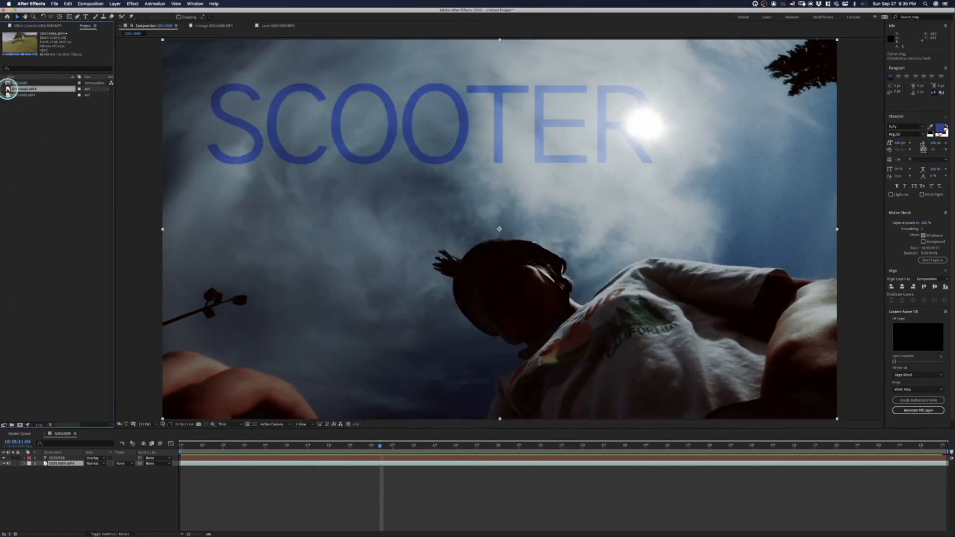
Step: Create a new composition from GX014086.MP4 and check its duration in Composition Settings
drag(20, 426, 20, 425)
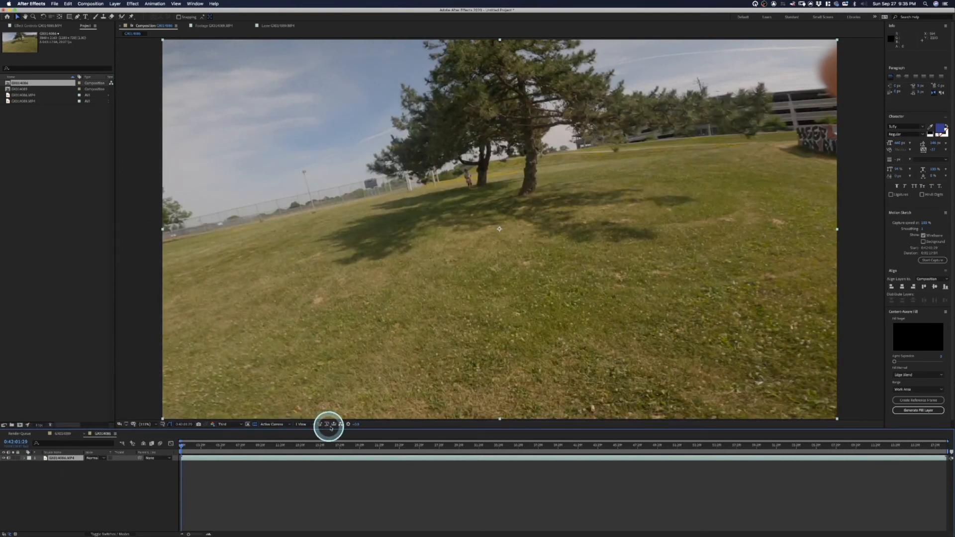
click(91, 4)
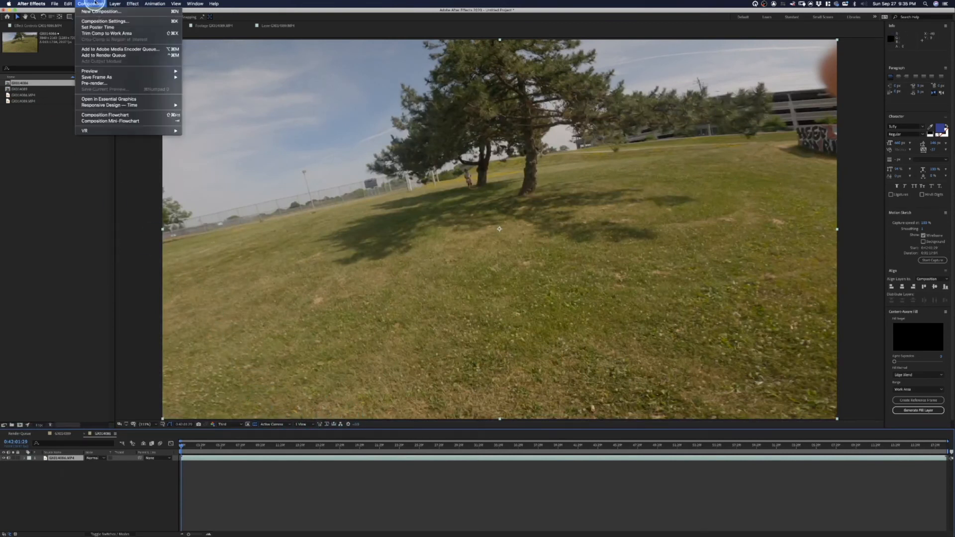
click(101, 23)
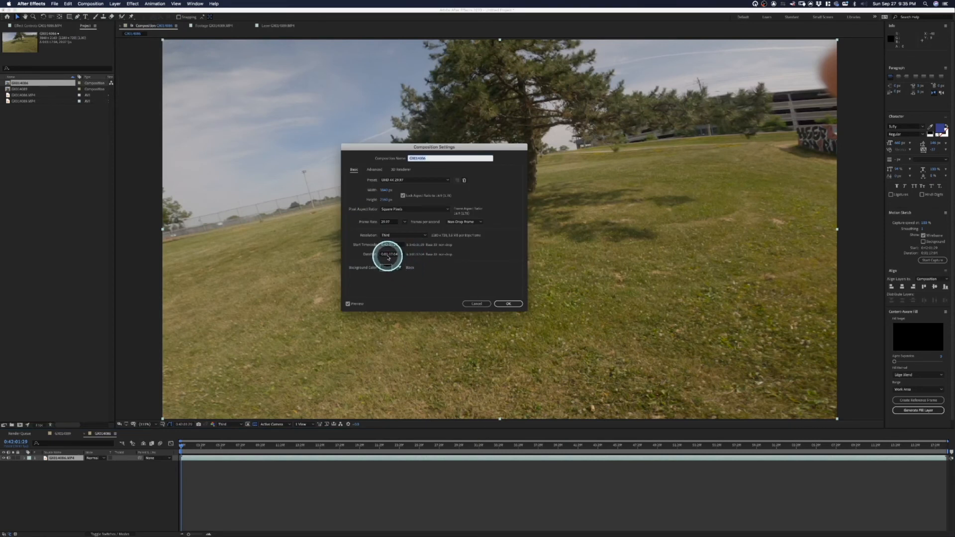
click(436, 271)
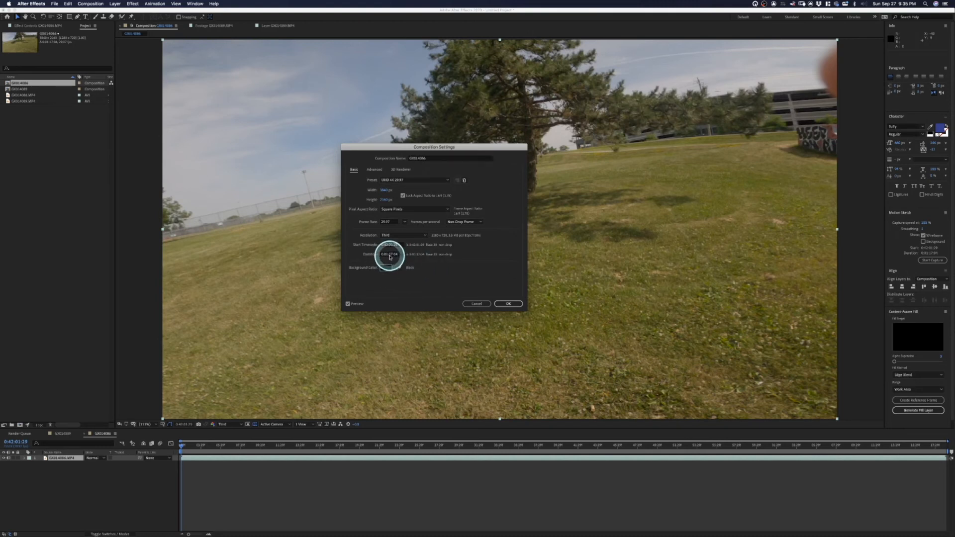
click(508, 304)
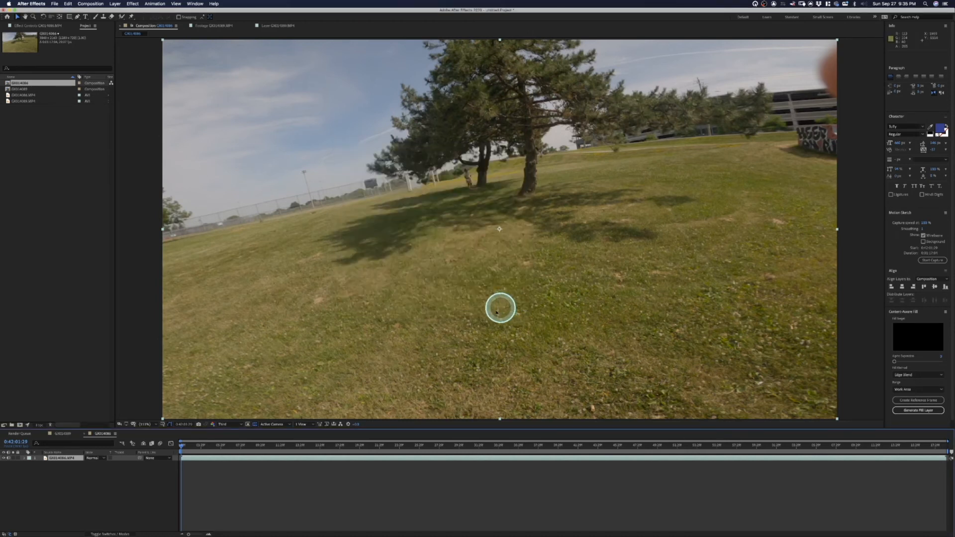
Step: Scrub through the new clip's composition and recheck its duration, leaving Composition Settings without changes
click(279, 450)
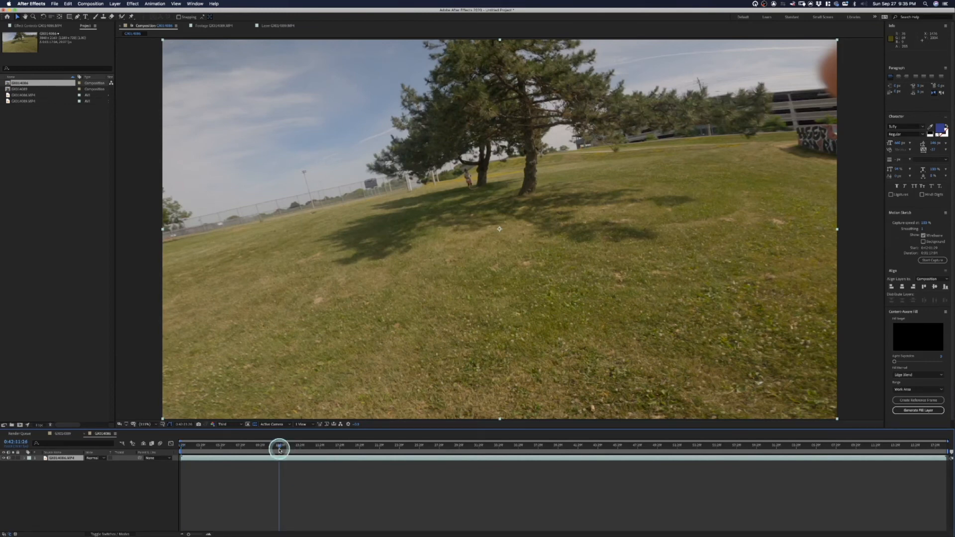
drag(279, 451, 406, 449)
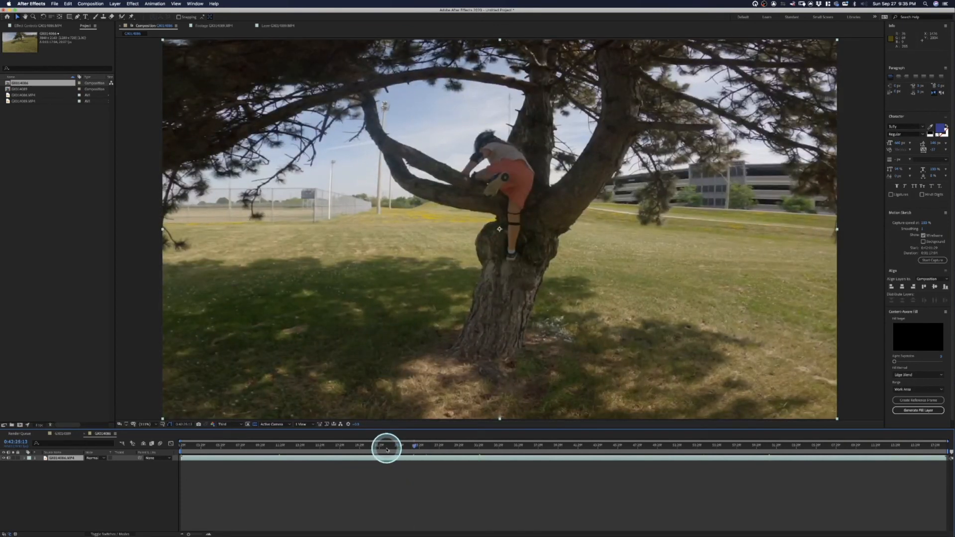
double_click(387, 449)
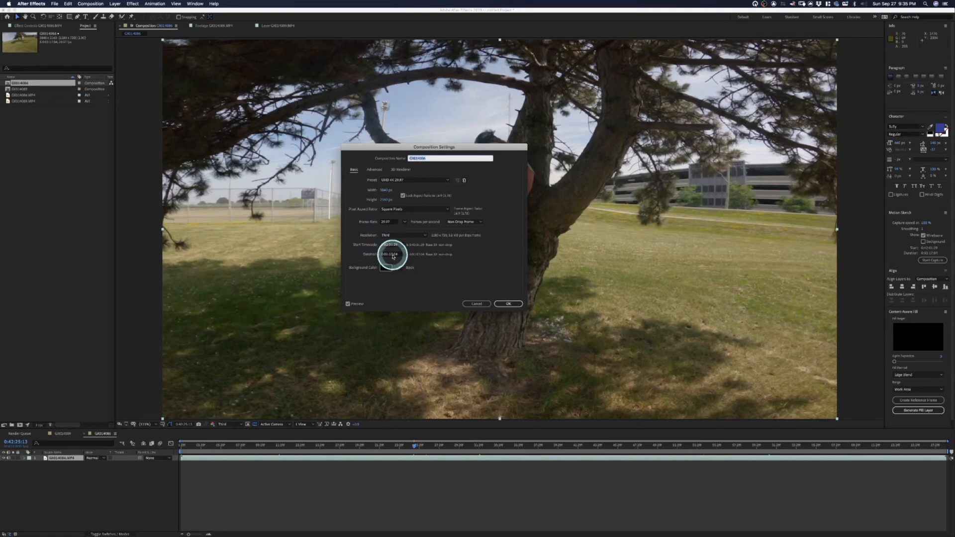
click(476, 304)
click(412, 446)
drag(412, 446, 354, 458)
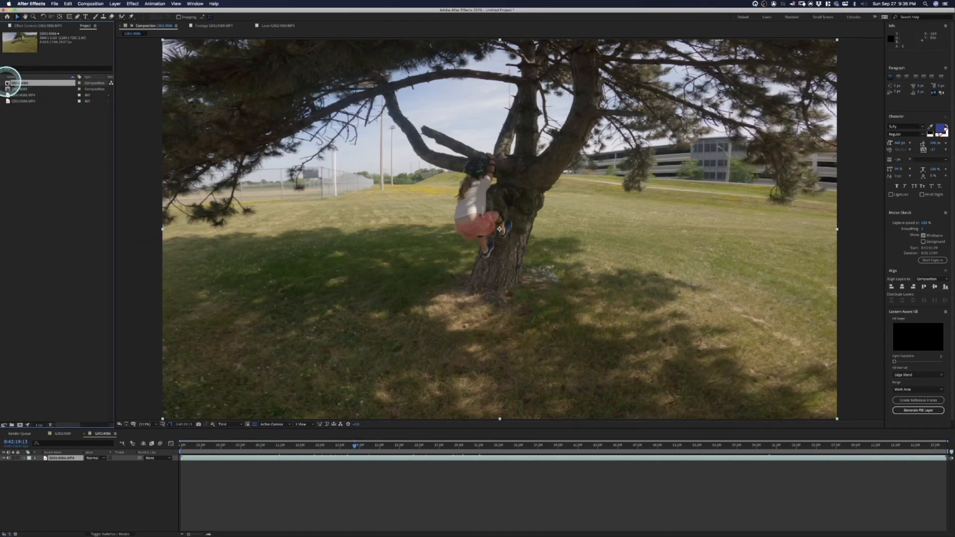
Step: Delete the GX014086 composition from the project and select the SCOOTER text layer in the remaining composition
key(Delete)
key(Return)
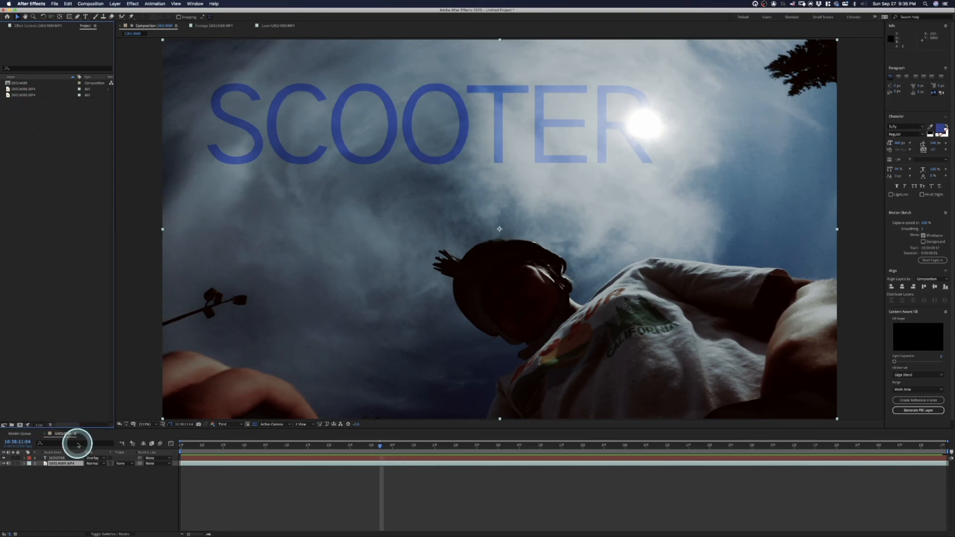
click(56, 458)
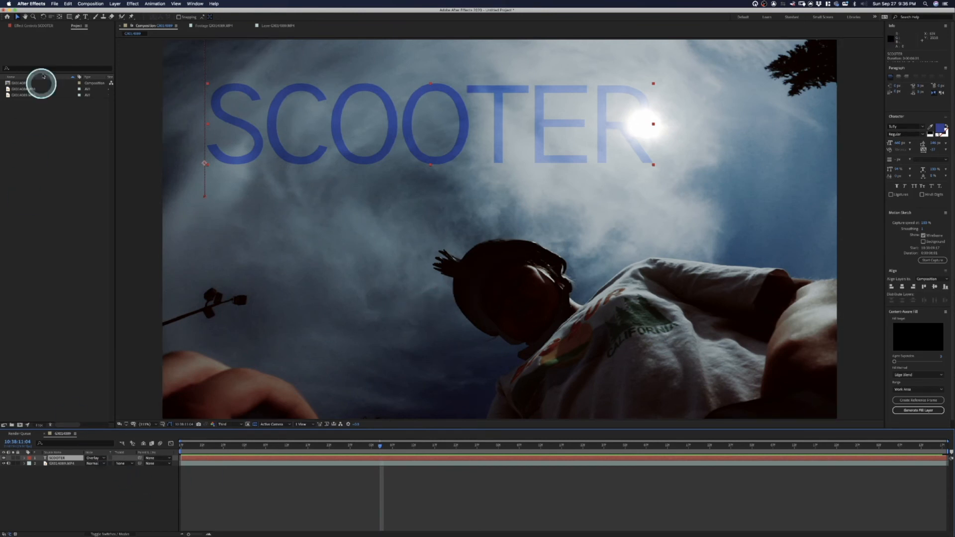
Step: Send the GX014089 composition to the Adobe Media Encoder queue, using the H.264 format and the YouTube 720p HD preset
click(53, 4)
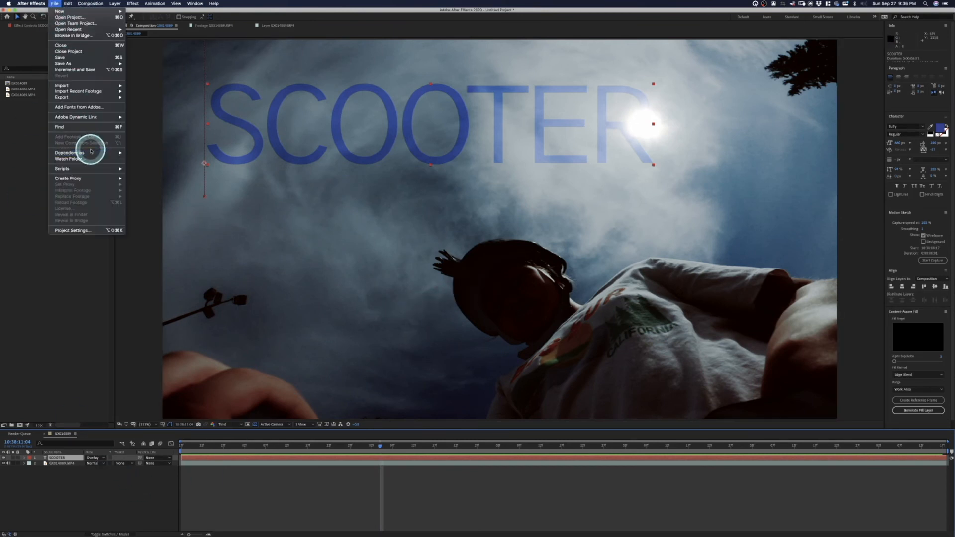
click(150, 97)
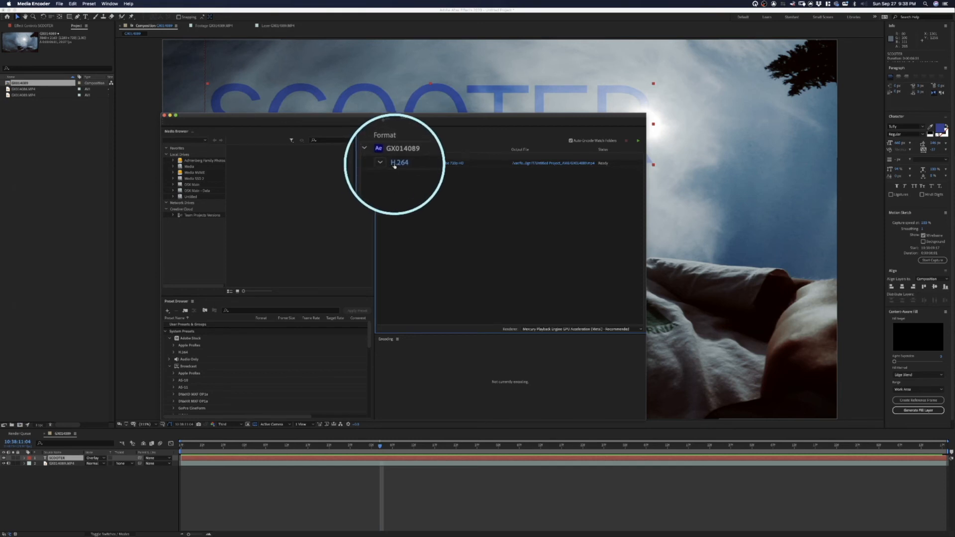
click(389, 165)
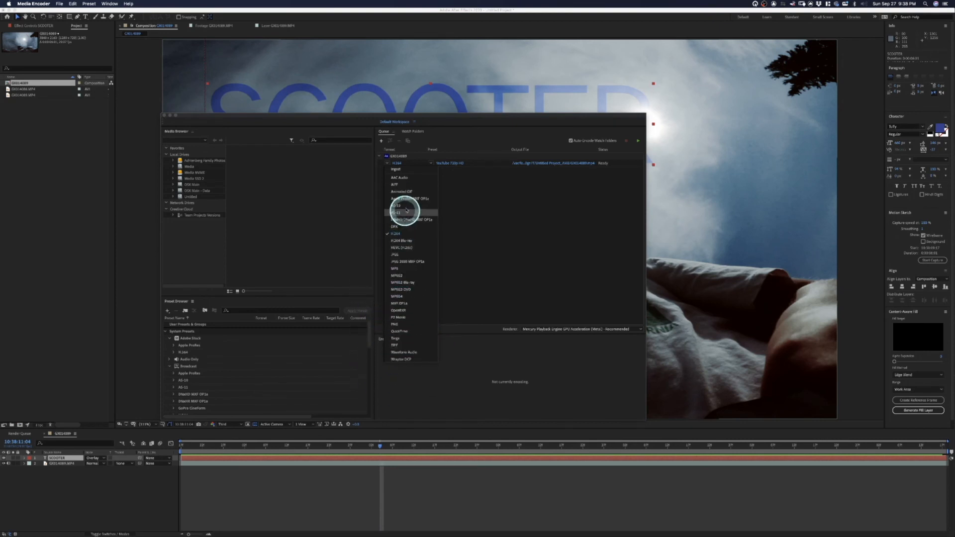
click(491, 198)
click(431, 163)
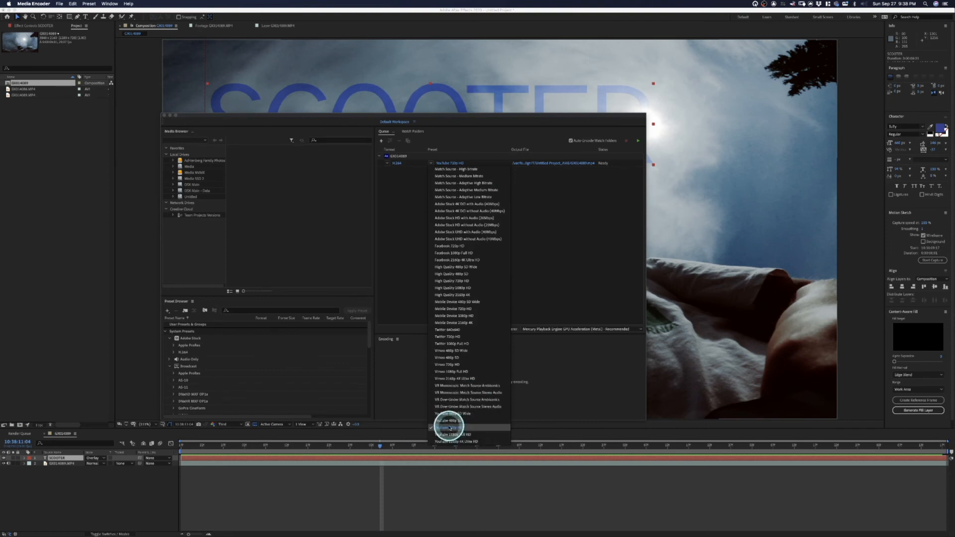
click(451, 428)
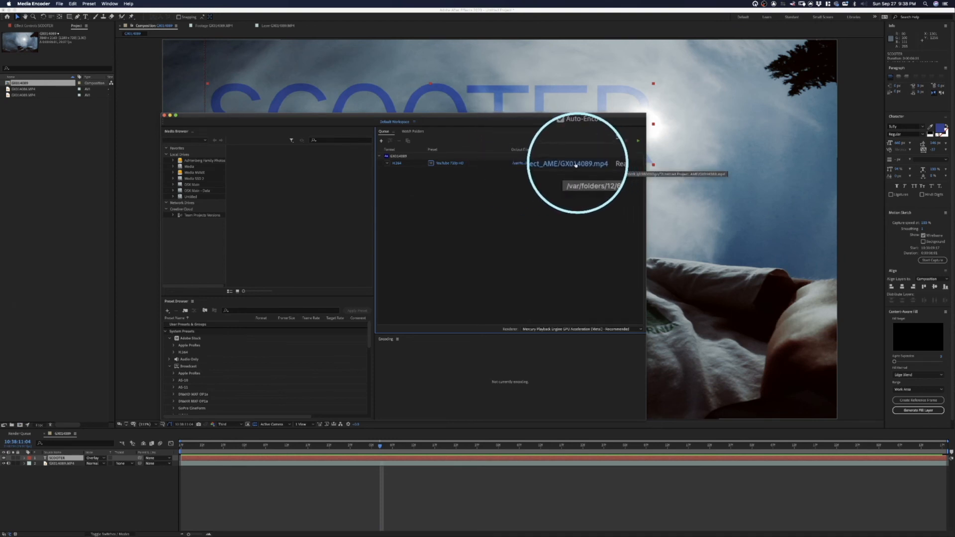
Step: Choose the RENDER folder inside Skateboard on Media SSD 2 as the destination for the queued output file
click(525, 167)
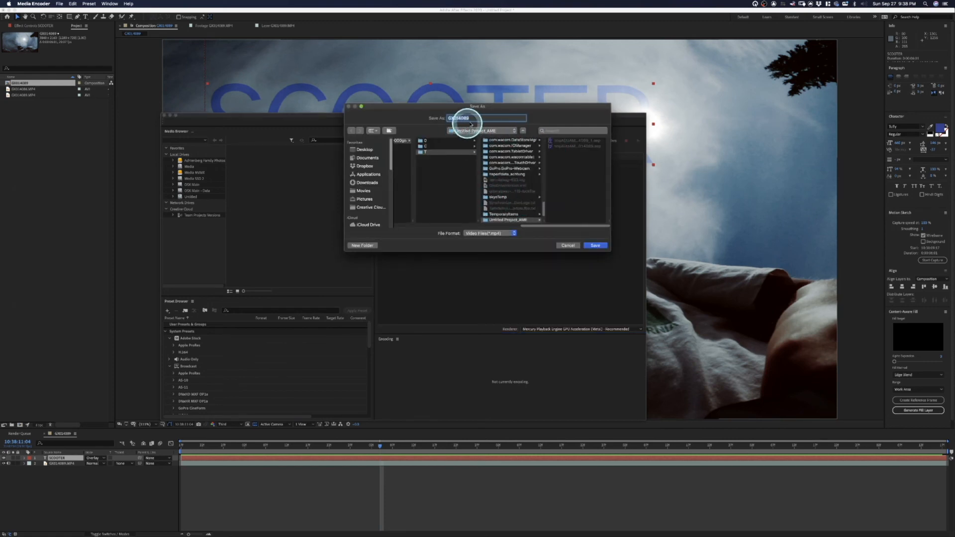
click(509, 130)
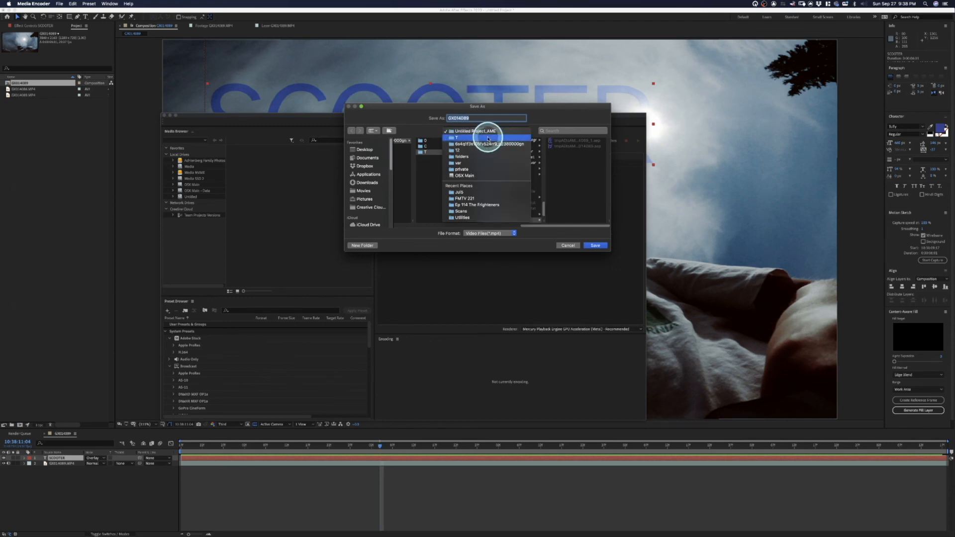
click(390, 177)
scroll(393, 193, down, 5)
click(369, 189)
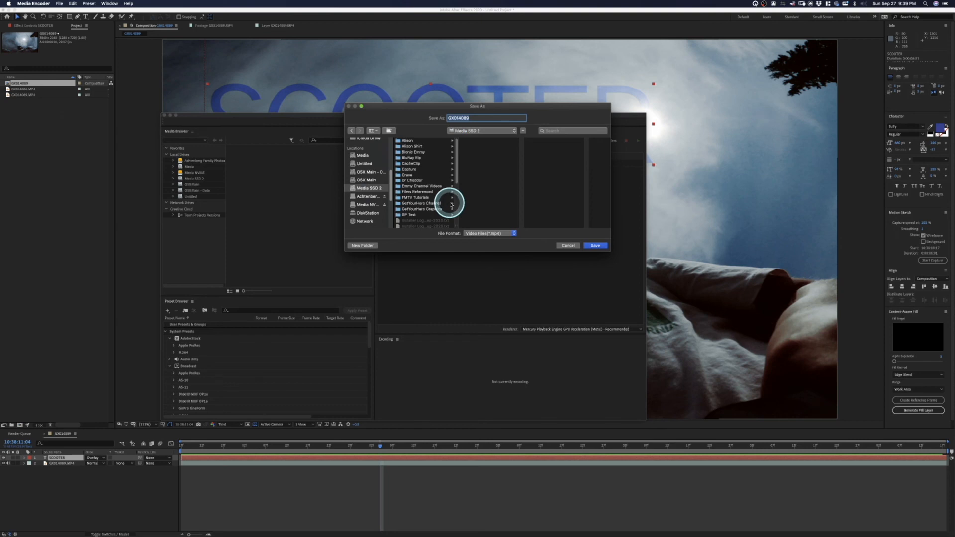
scroll(428, 205, down, 5)
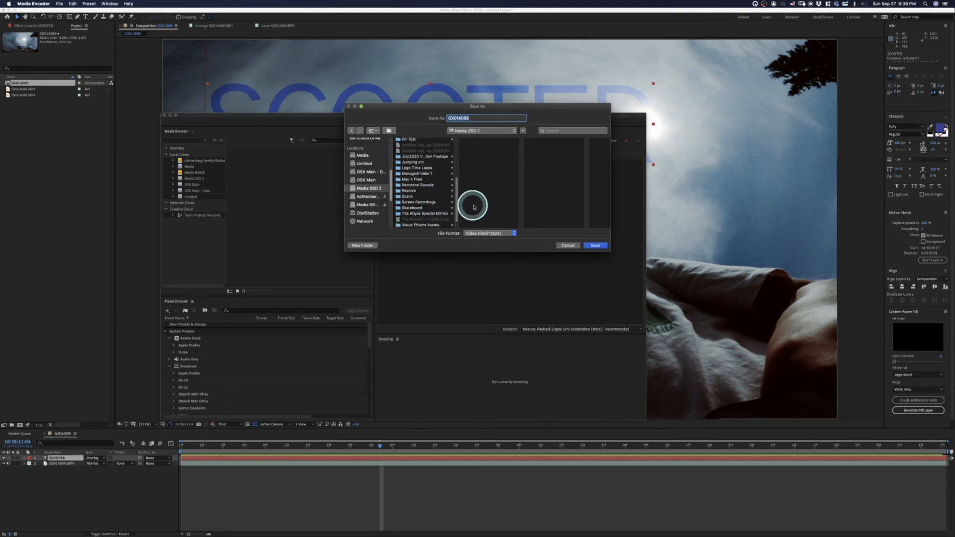
click(418, 208)
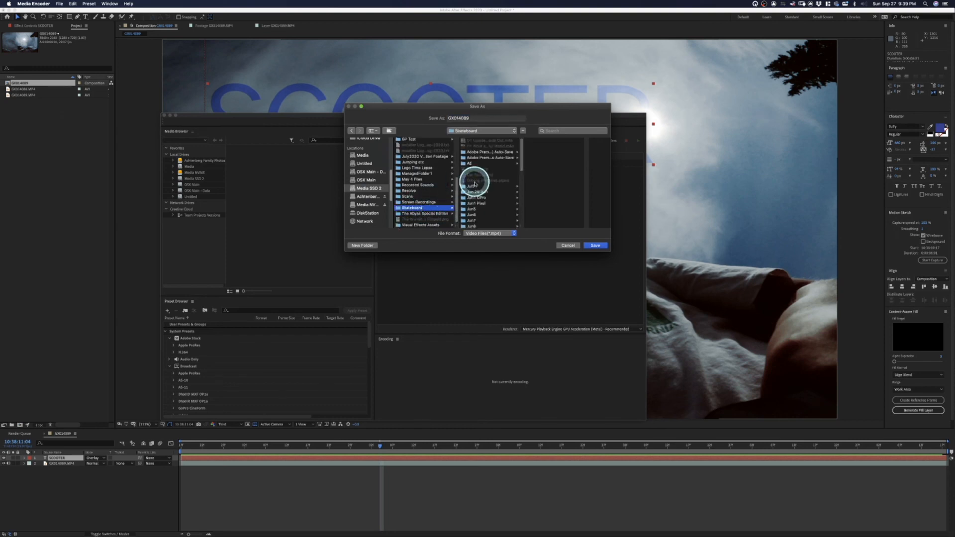
scroll(498, 204, down, 2)
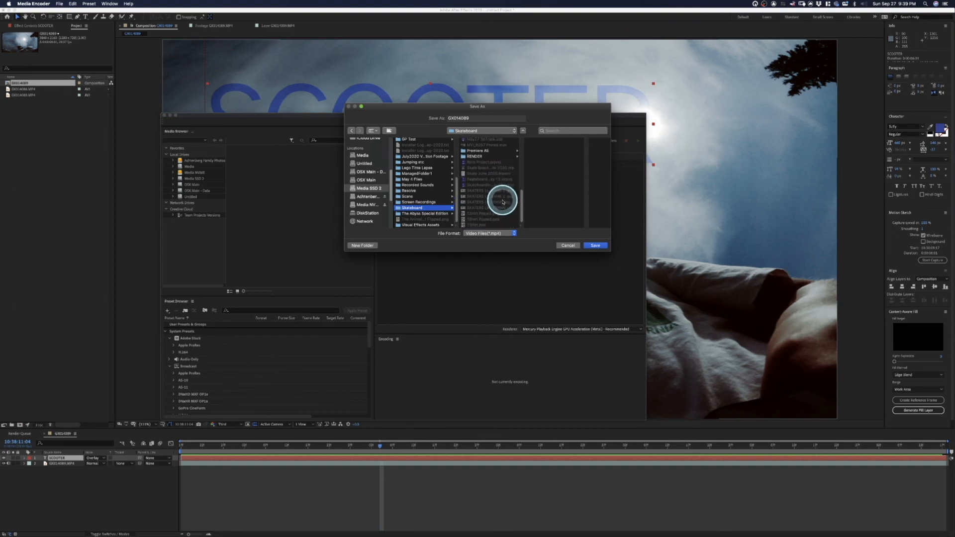
scroll(503, 203, down, 8)
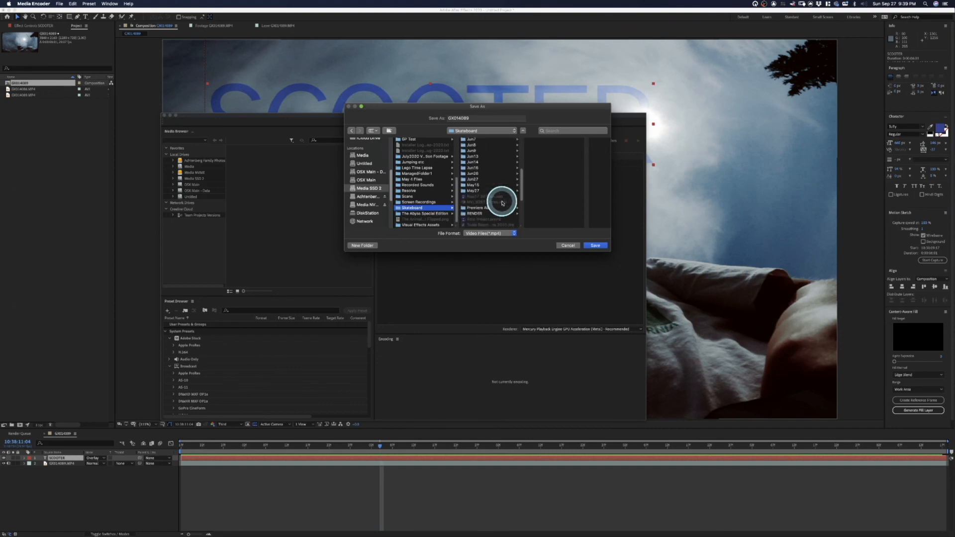
scroll(501, 204, down, 8)
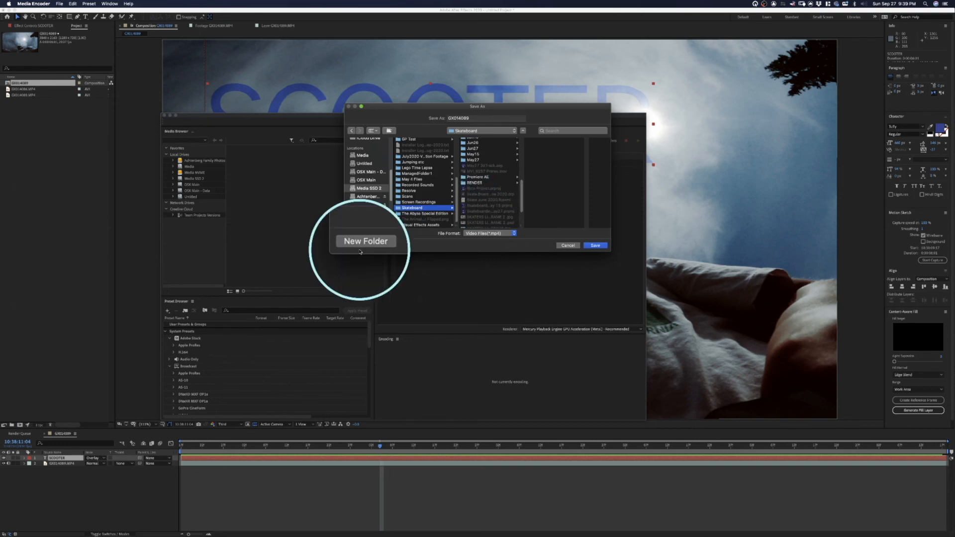
click(471, 182)
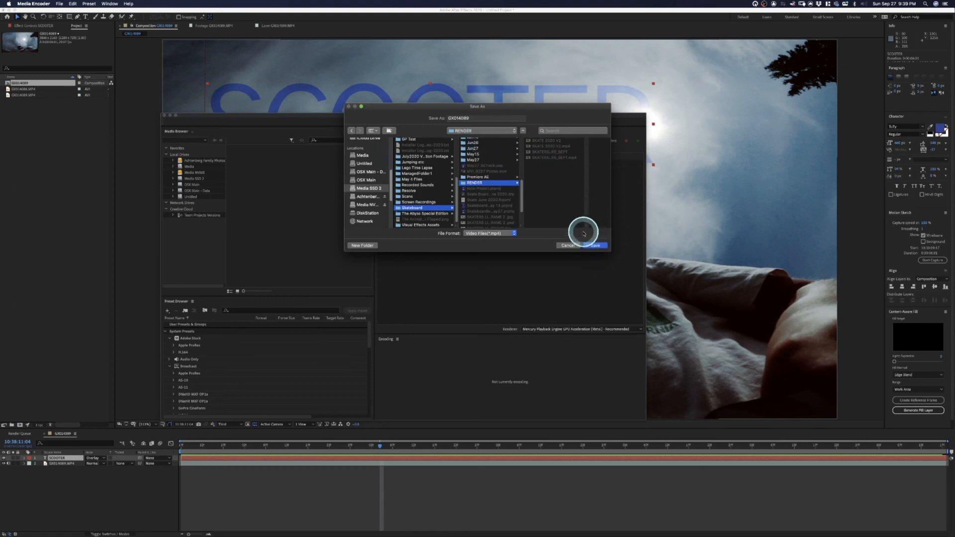
Step: Name the output file Scooter, save the output setting, and start encoding the queue
click(478, 118)
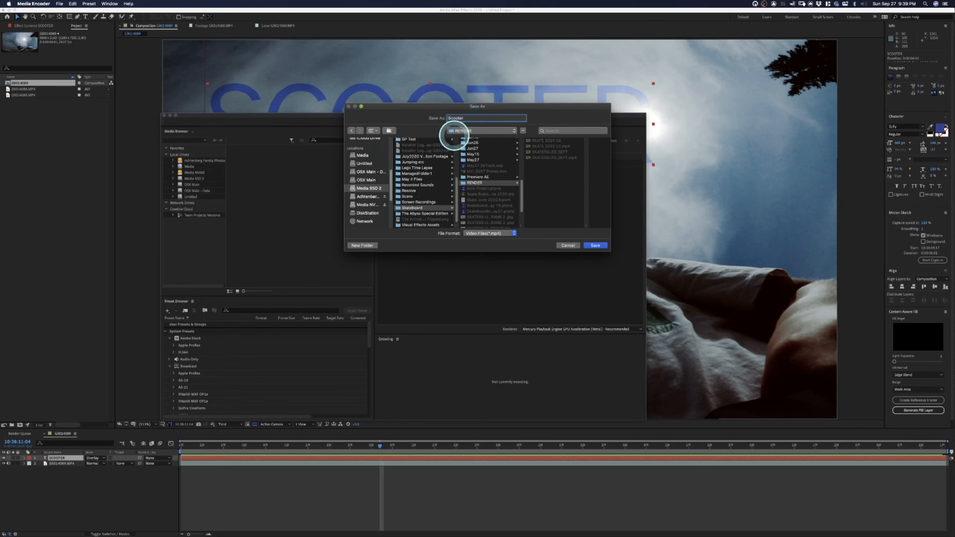
click(593, 245)
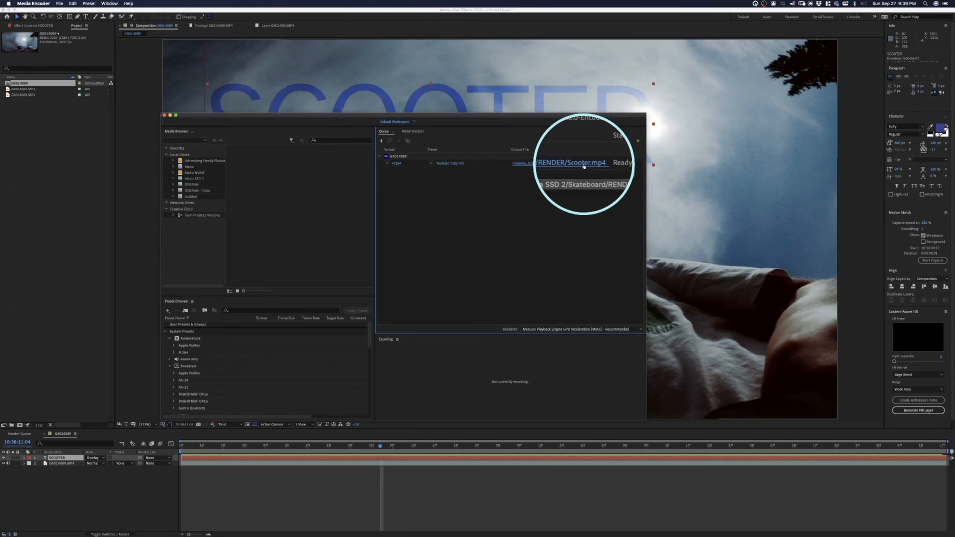
click(639, 141)
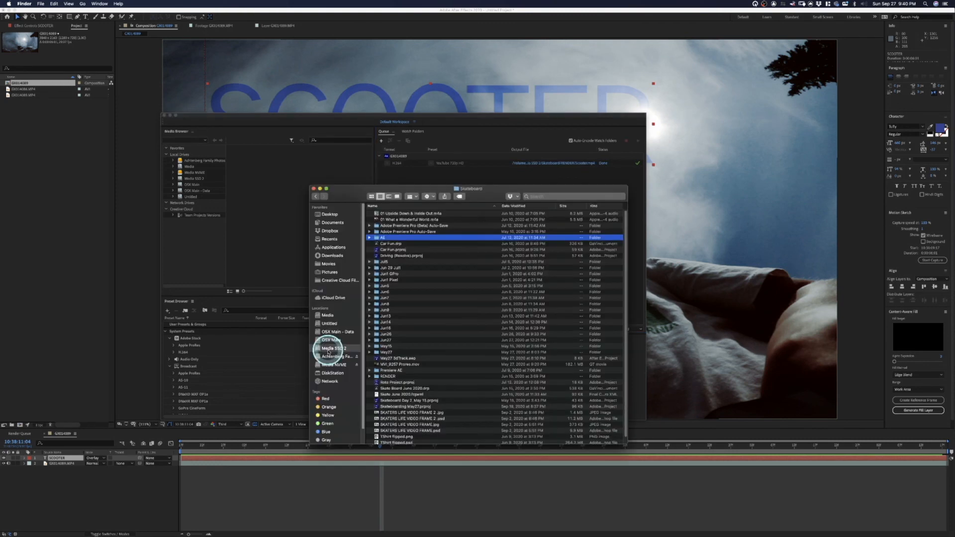
Step: Open the RENDER folder inside Skateboard on Media SSD 2 and preview the exported Scooter.mp4 video
click(329, 349)
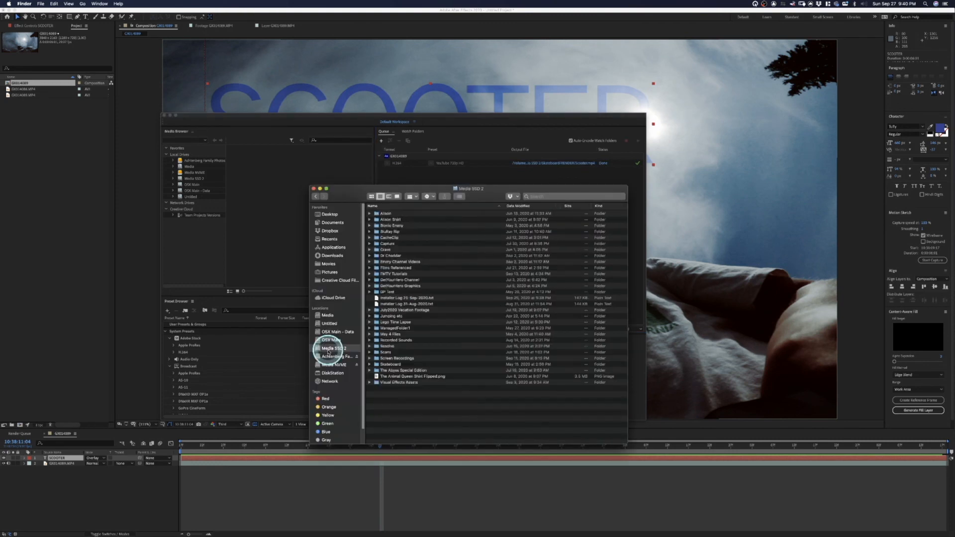
double_click(393, 364)
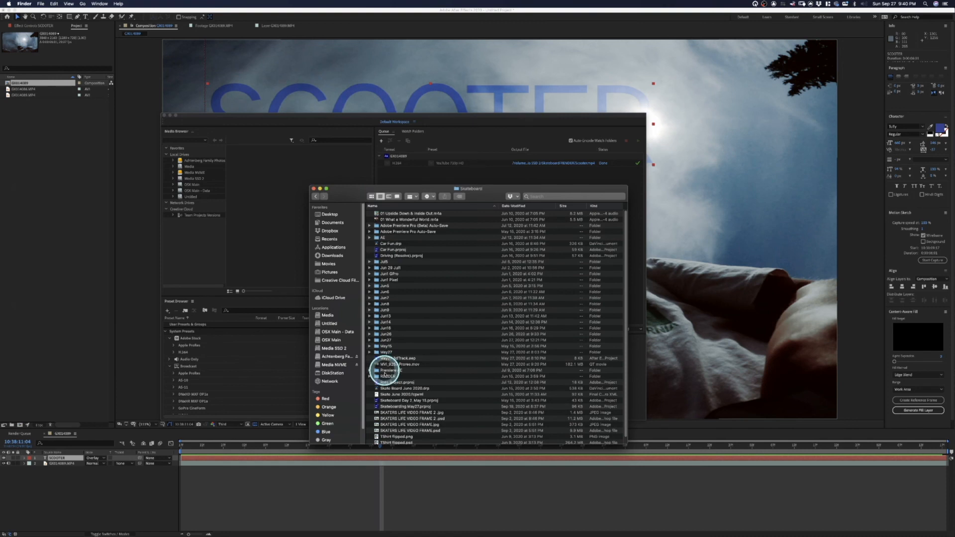
double_click(387, 376)
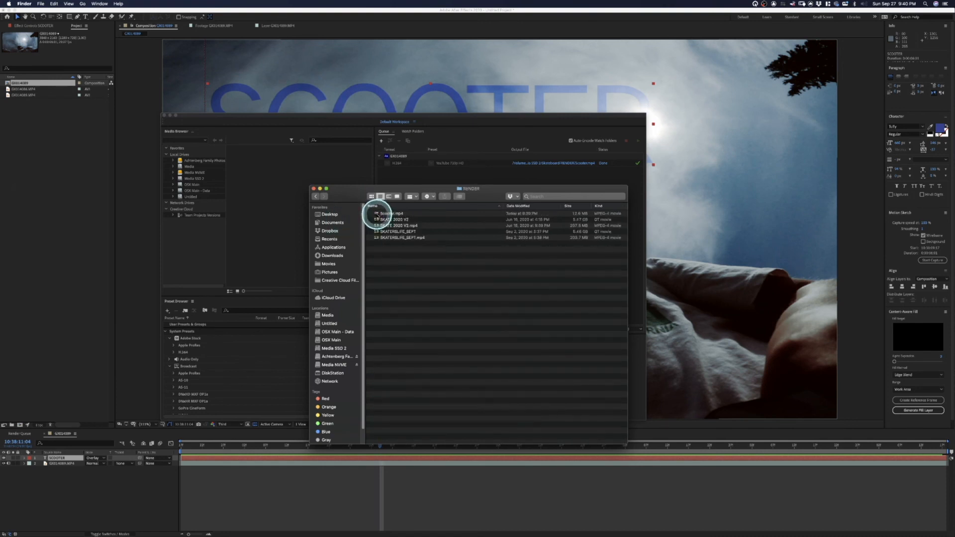
click(378, 214)
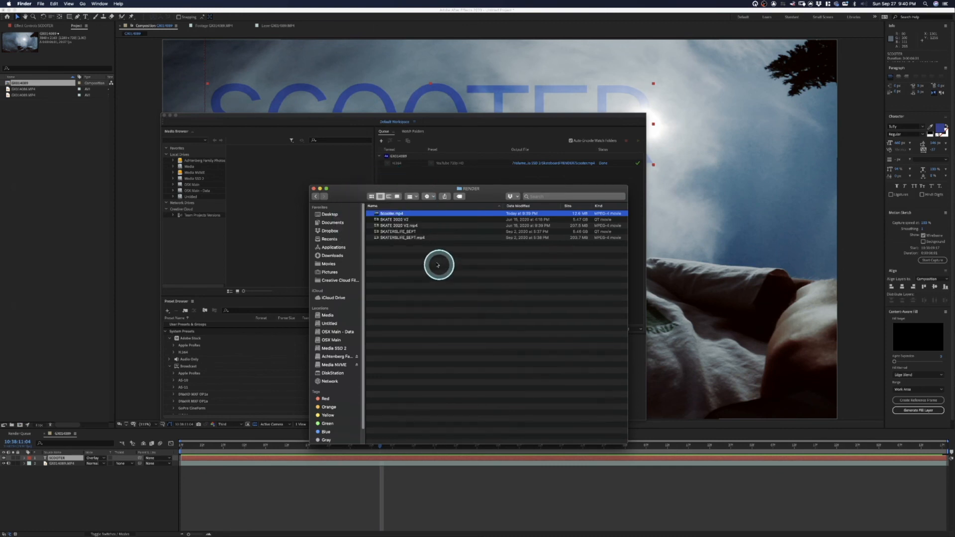
key(space)
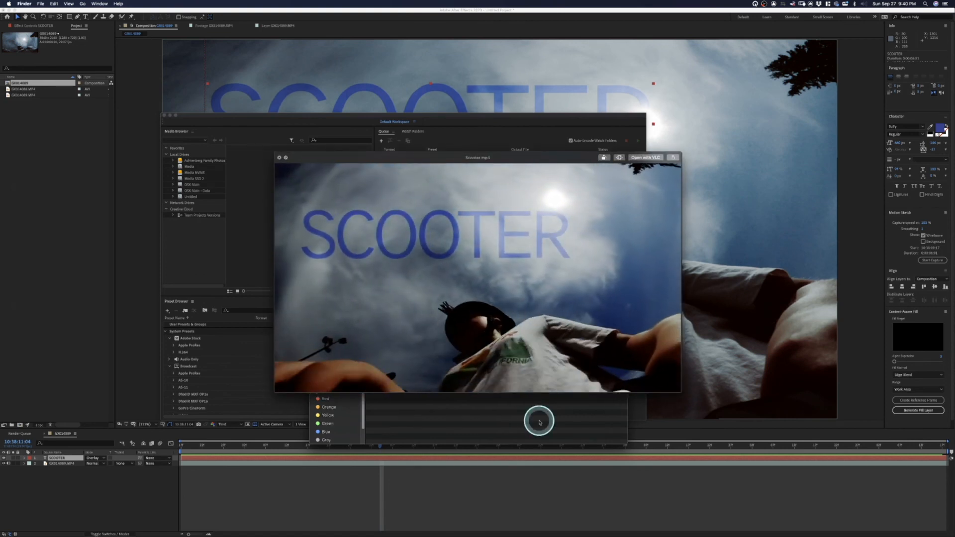
key(space)
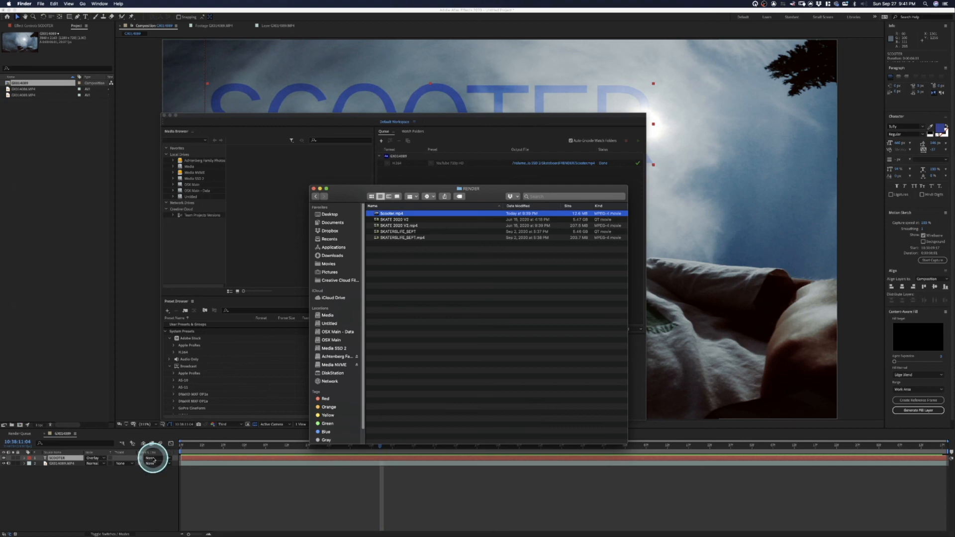
Step: Switch back to After Effects to review the SCOOTER layer's blending modes and scrub through the composition
click(102, 454)
click(104, 458)
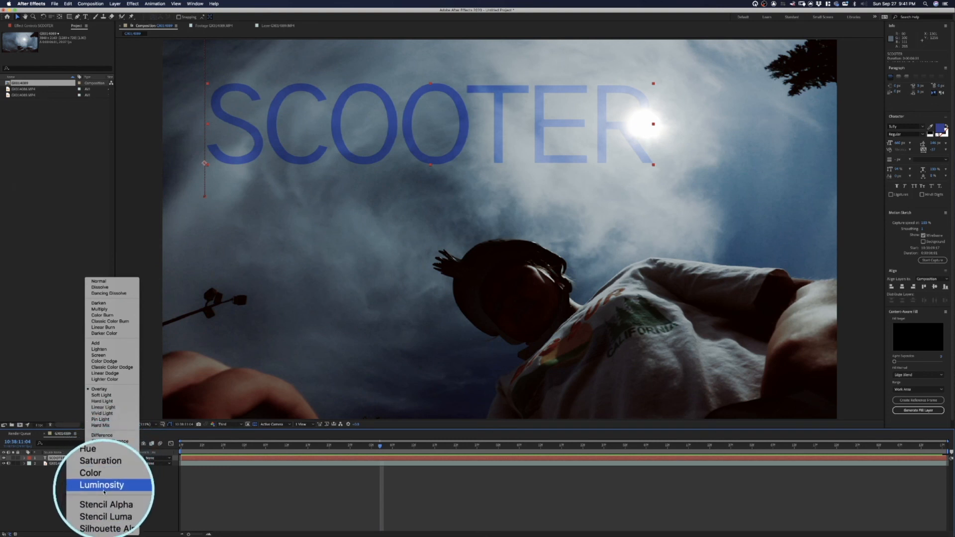
right_click(67, 490)
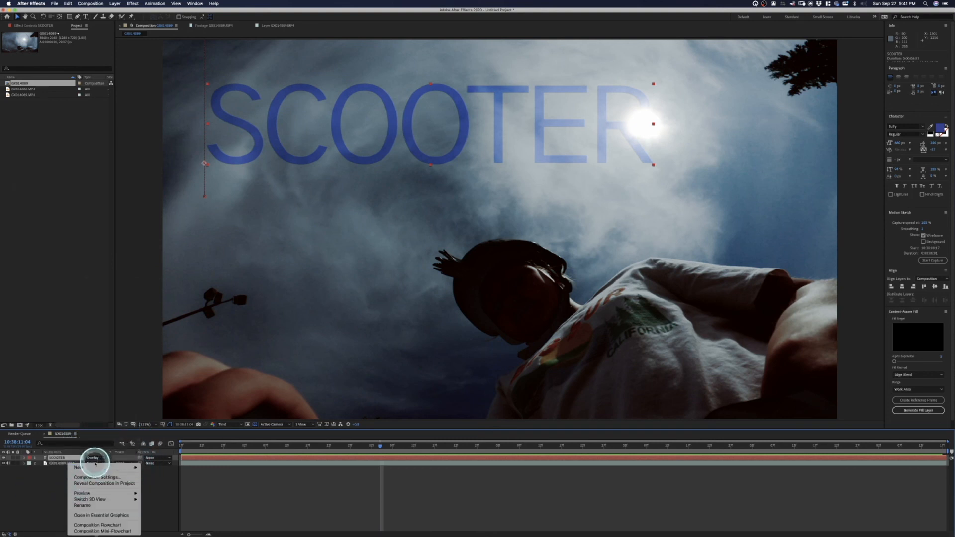
click(56, 479)
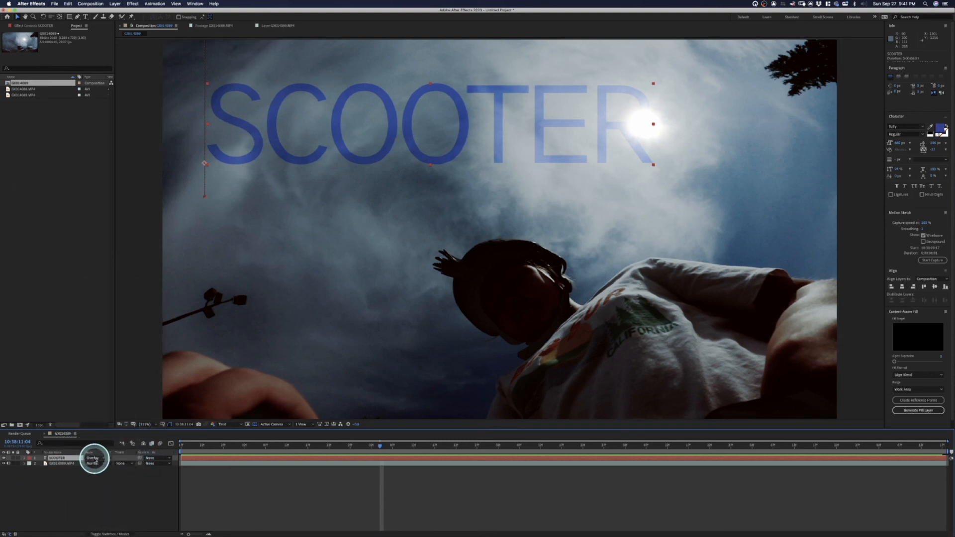
click(69, 464)
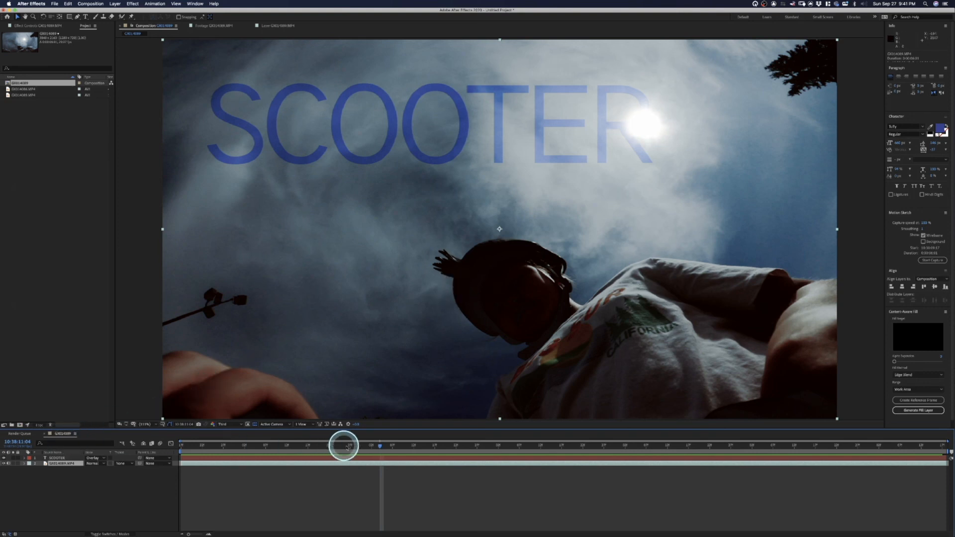
drag(525, 446, 718, 444)
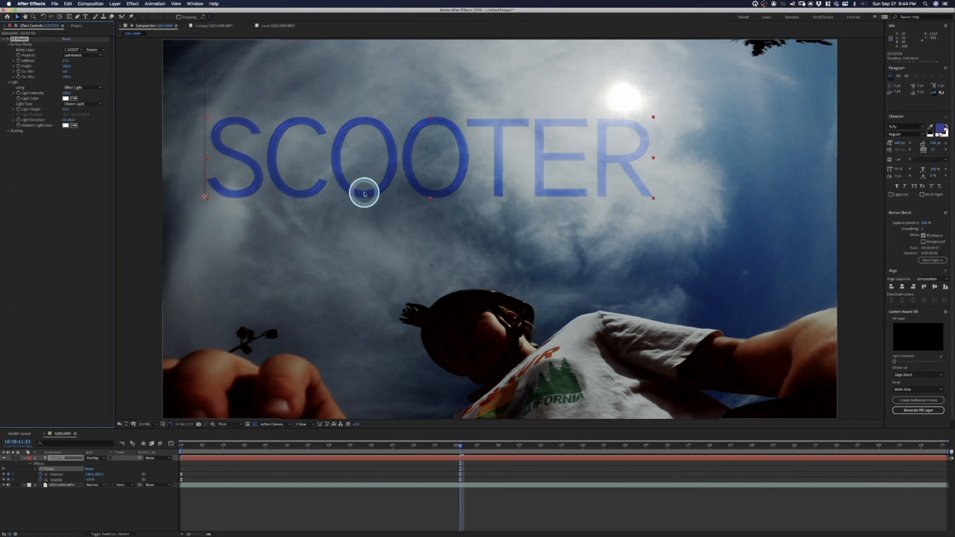
Step: Select the GX014089.MP4 clip layer and browse the available Stylize effects
click(64, 484)
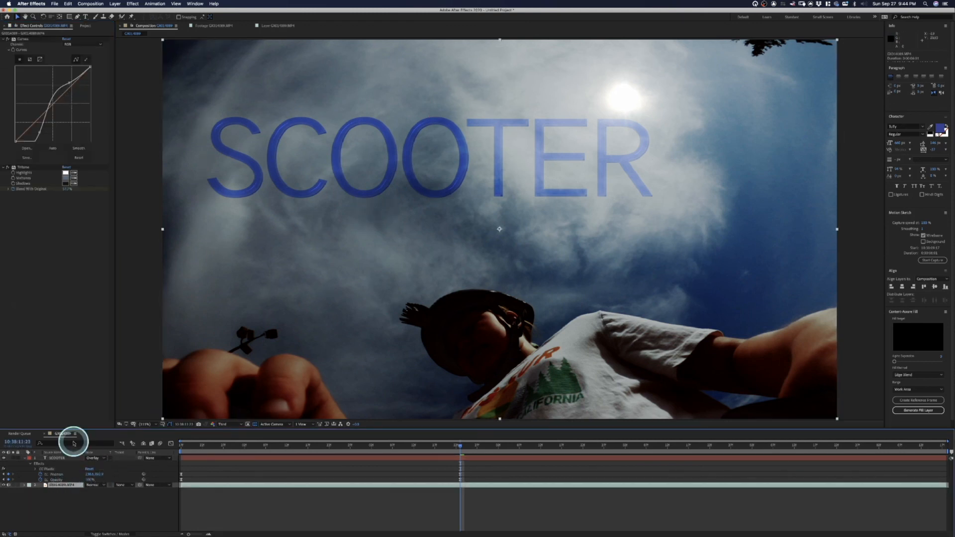
click(133, 3)
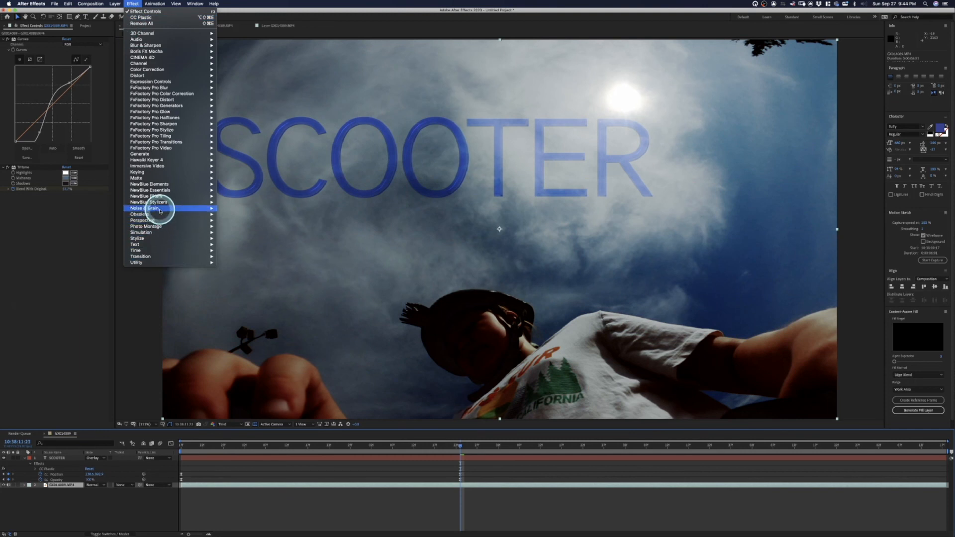
mouse_move(167, 244)
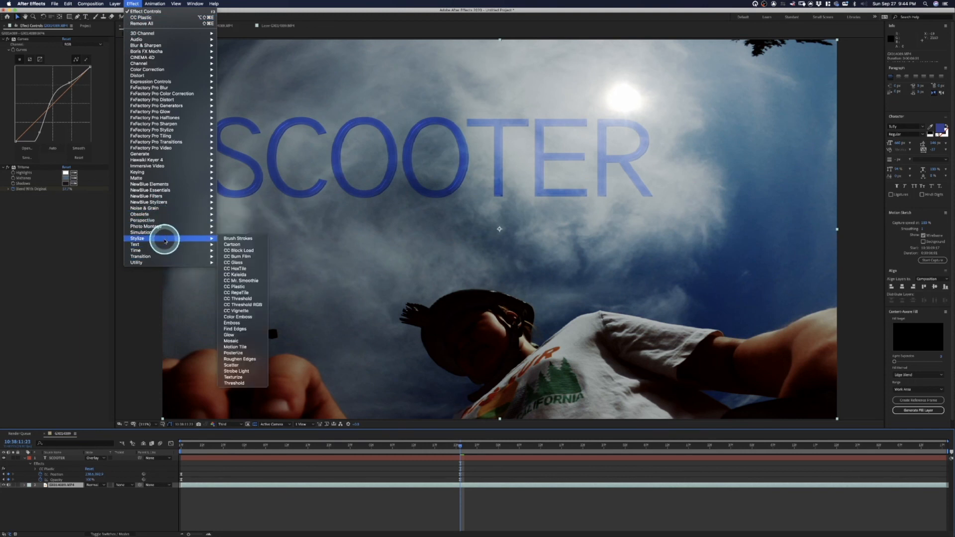